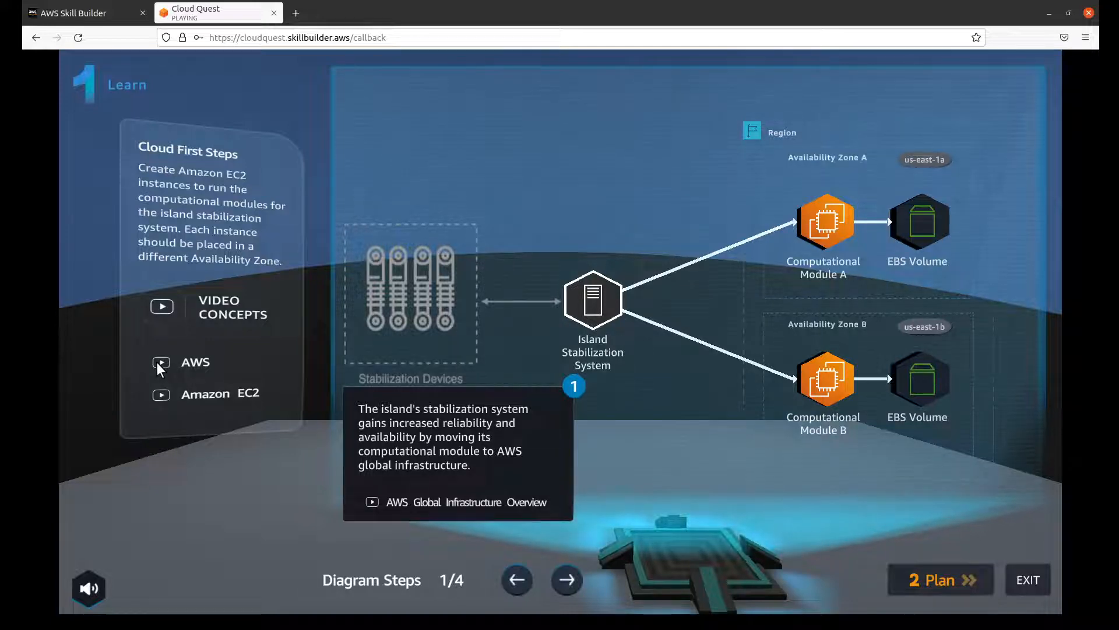
# Step: Review the Cloud First Steps learning material by viewing the AWS video list and walking through the four solution diagram steps
pyautogui.click(157, 363)
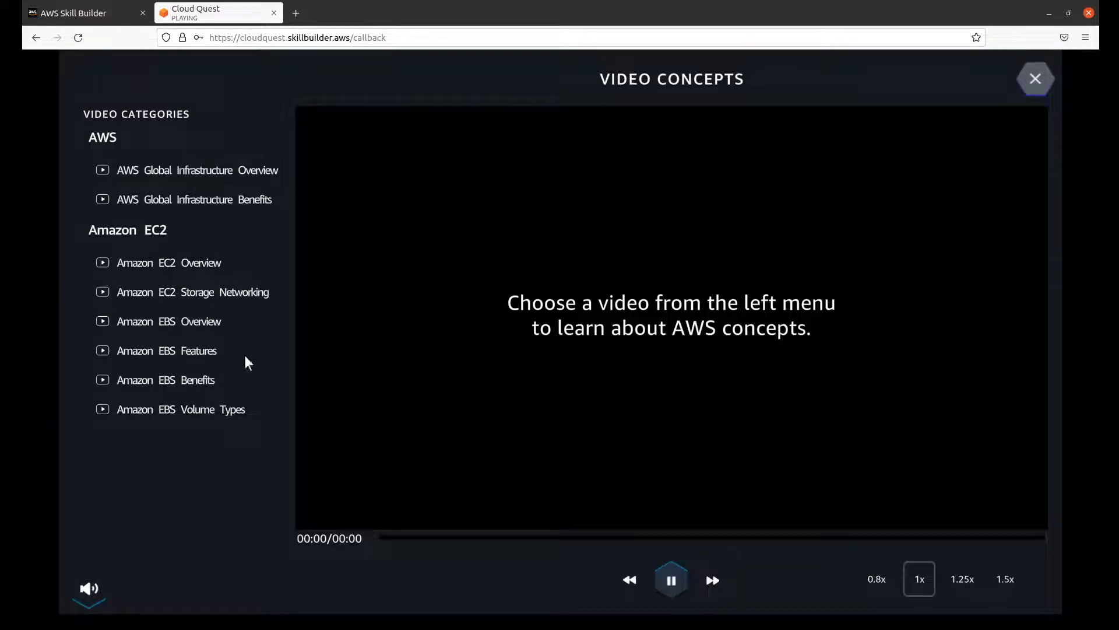
pyautogui.click(1035, 78)
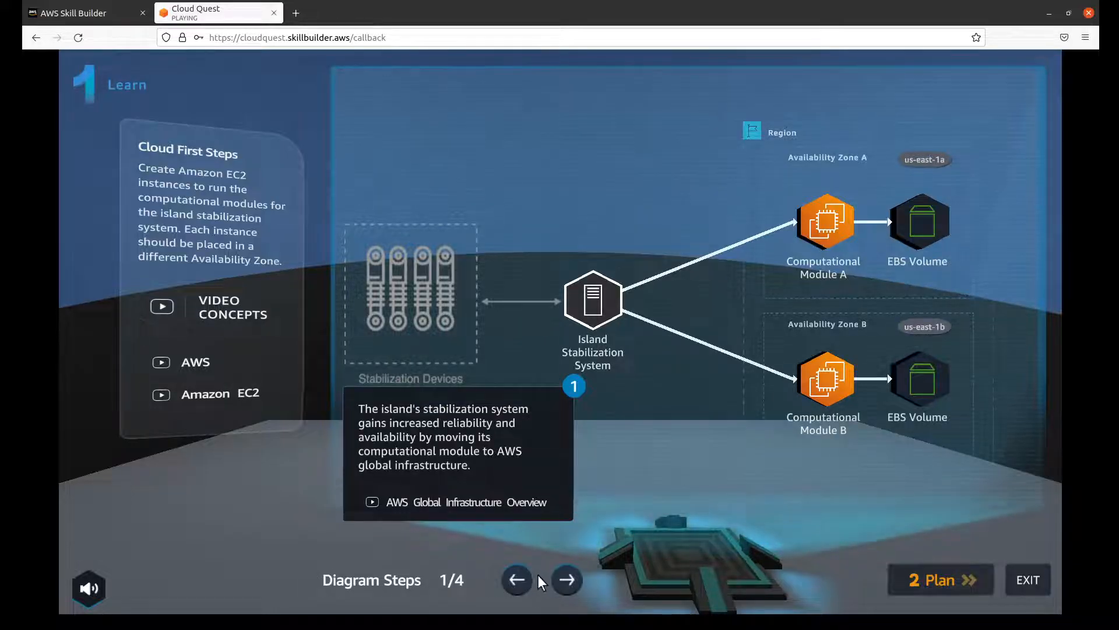
pyautogui.click(567, 579)
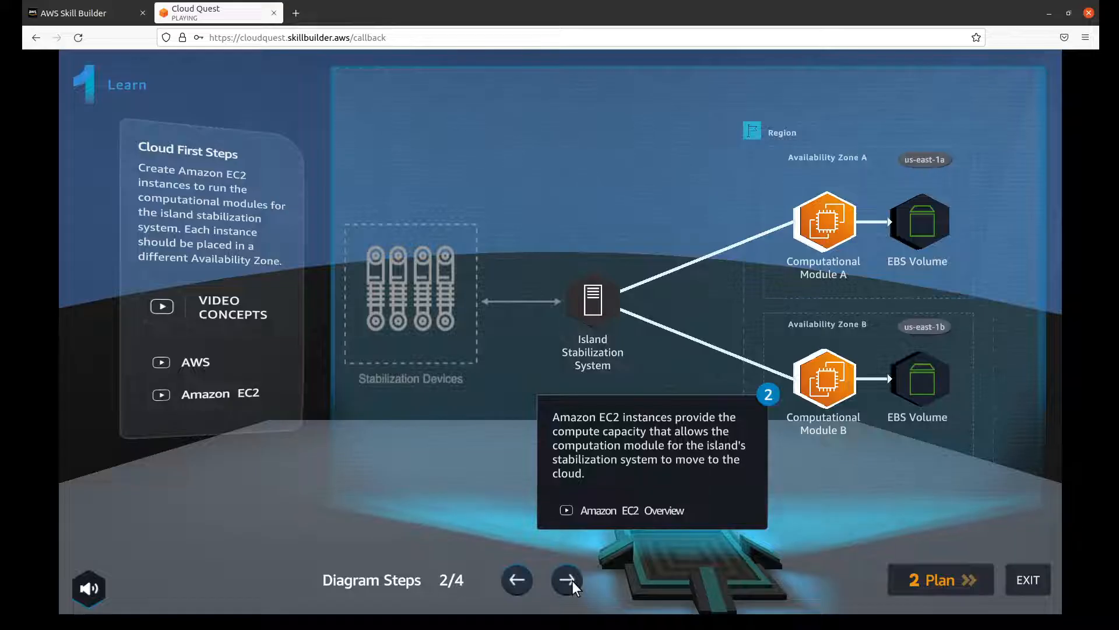
pyautogui.click(516, 581)
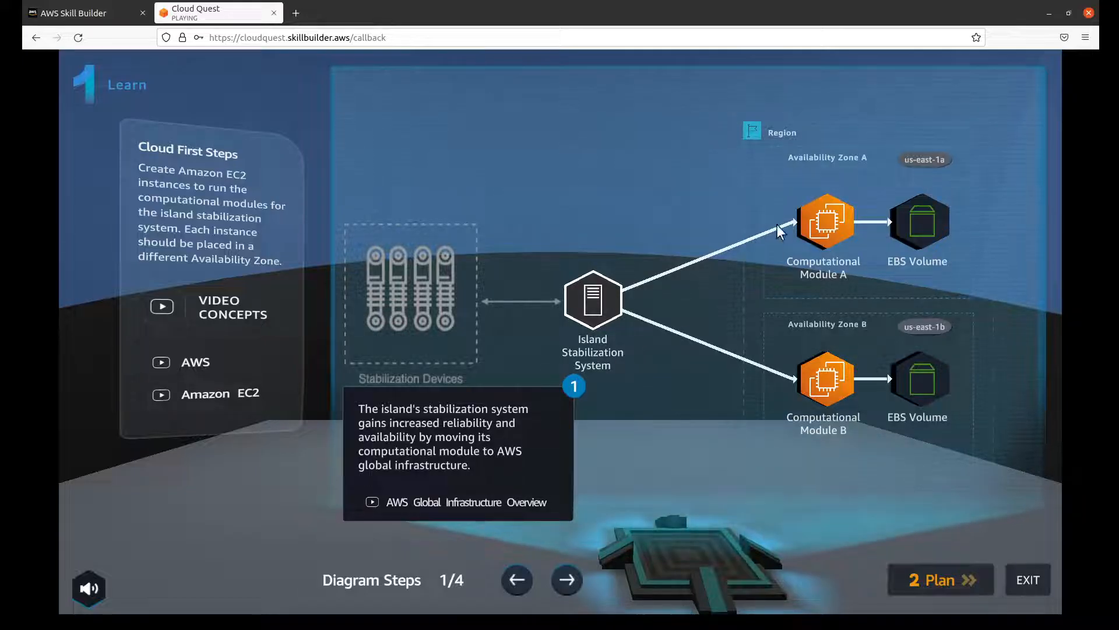
pyautogui.click(562, 580)
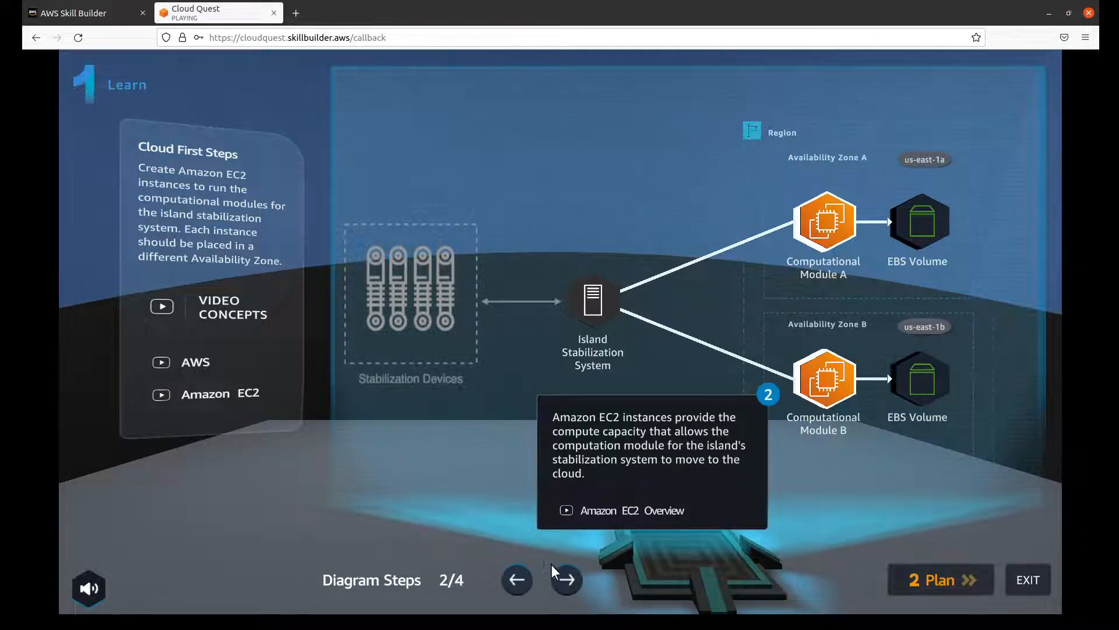
pyautogui.click(559, 580)
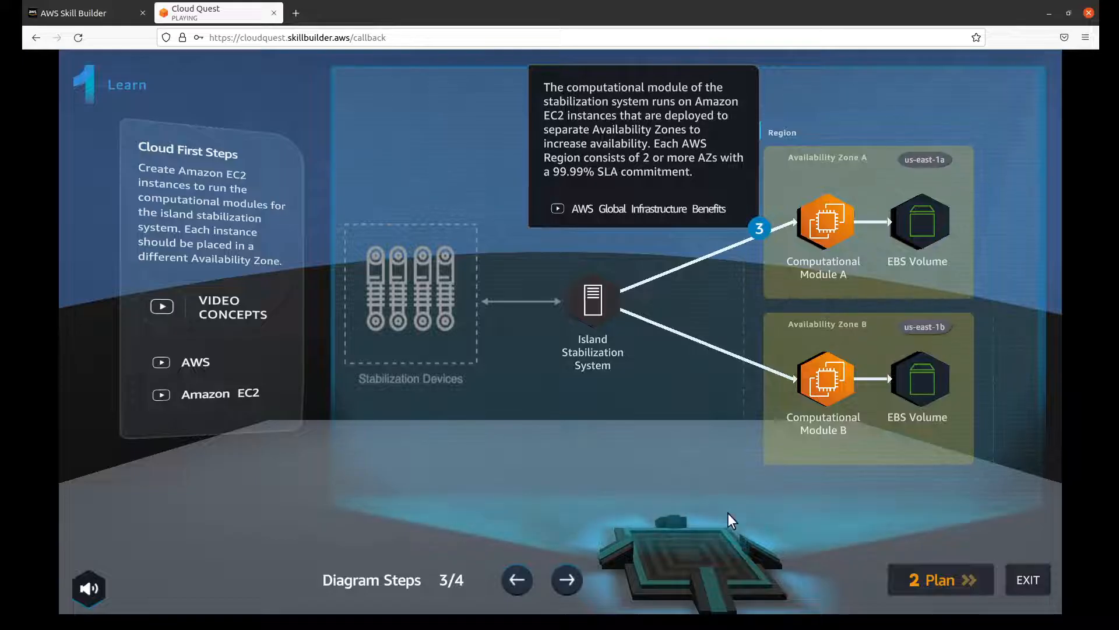
pyautogui.click(575, 580)
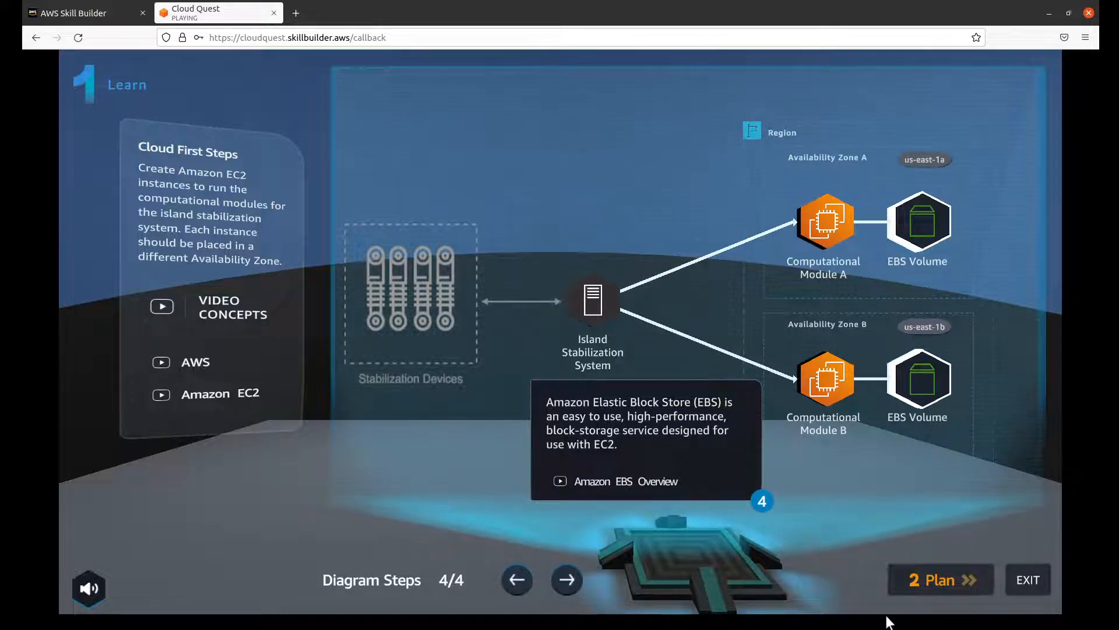
# Step: Go to the Plan stage, display the Practice Lab goals on the diagram, and continue to the Practice stage
pyautogui.click(928, 582)
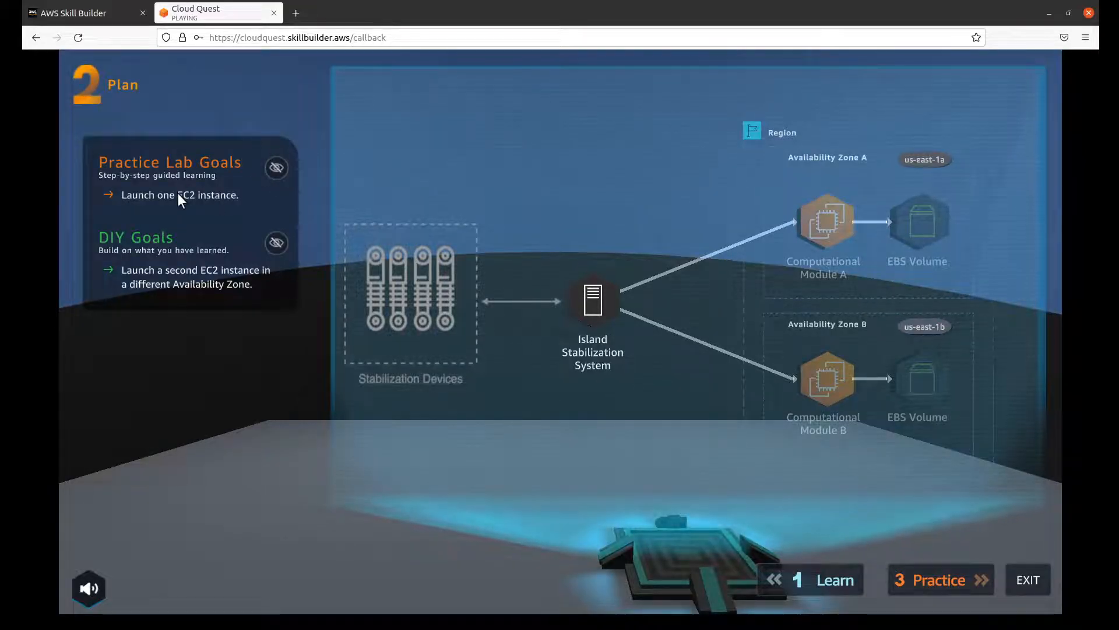
pyautogui.click(274, 167)
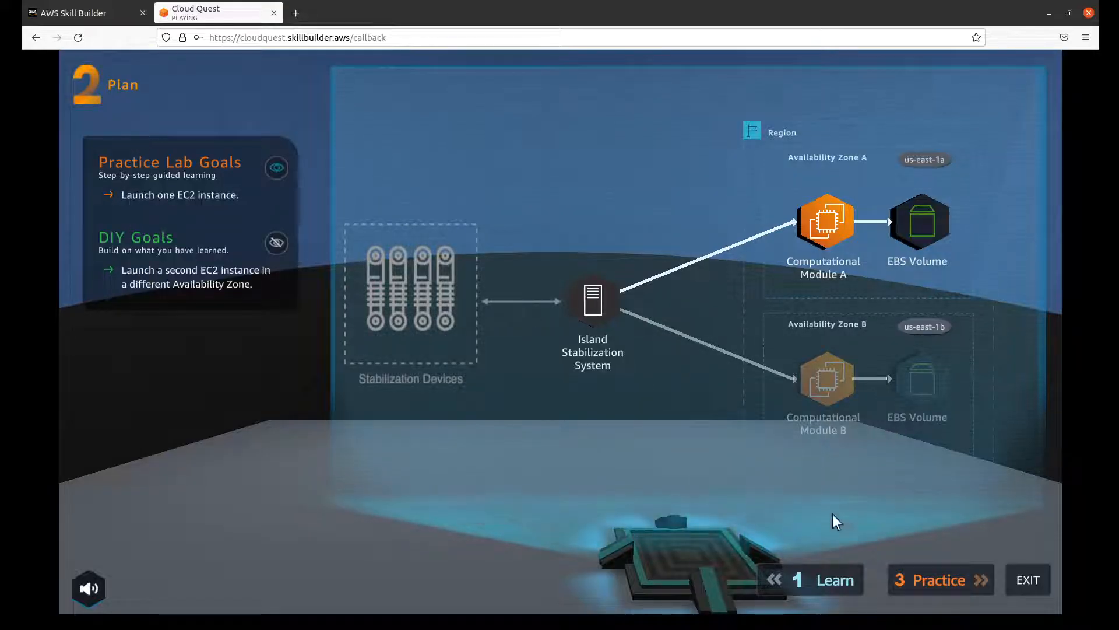
pyautogui.click(945, 579)
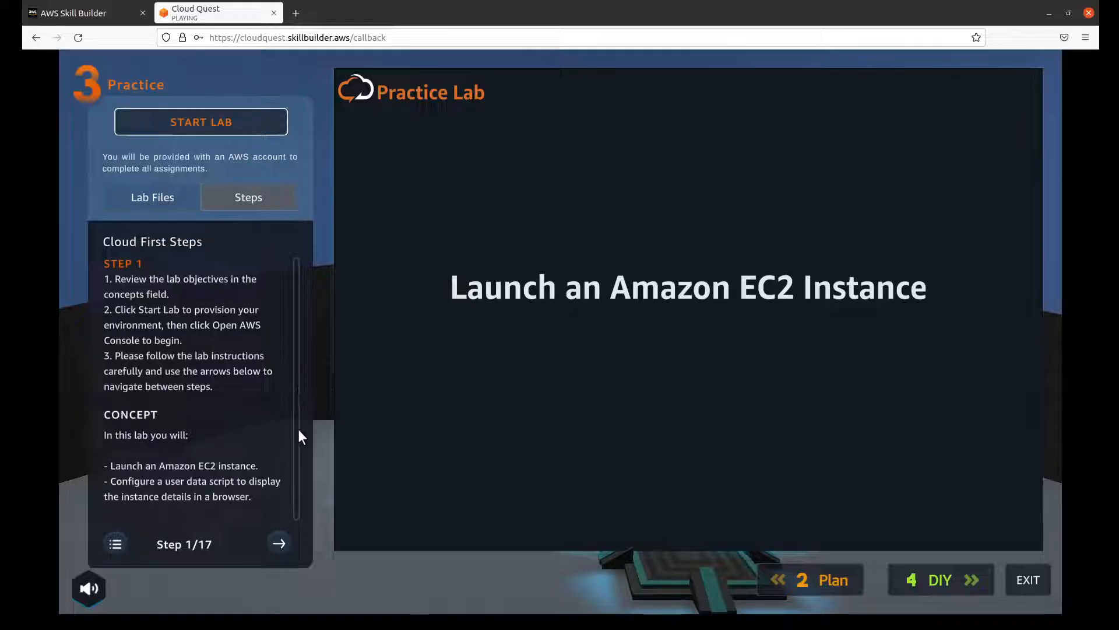
# Step: Start the practice lab, advance its instructions to step 2, and open the AWS Console
pyautogui.click(241, 128)
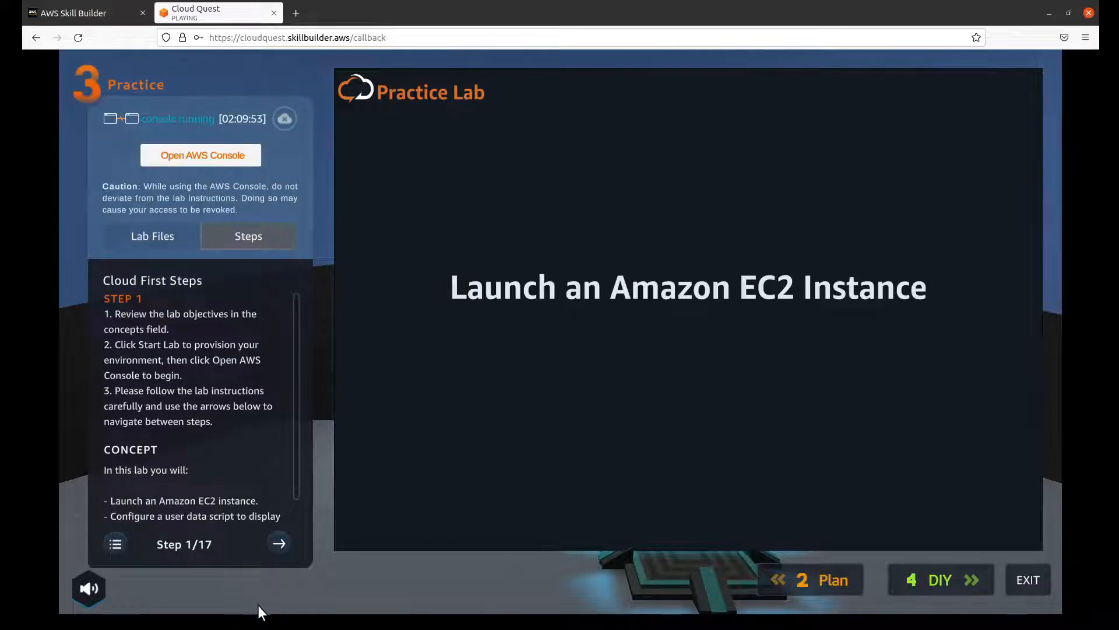
pyautogui.click(276, 539)
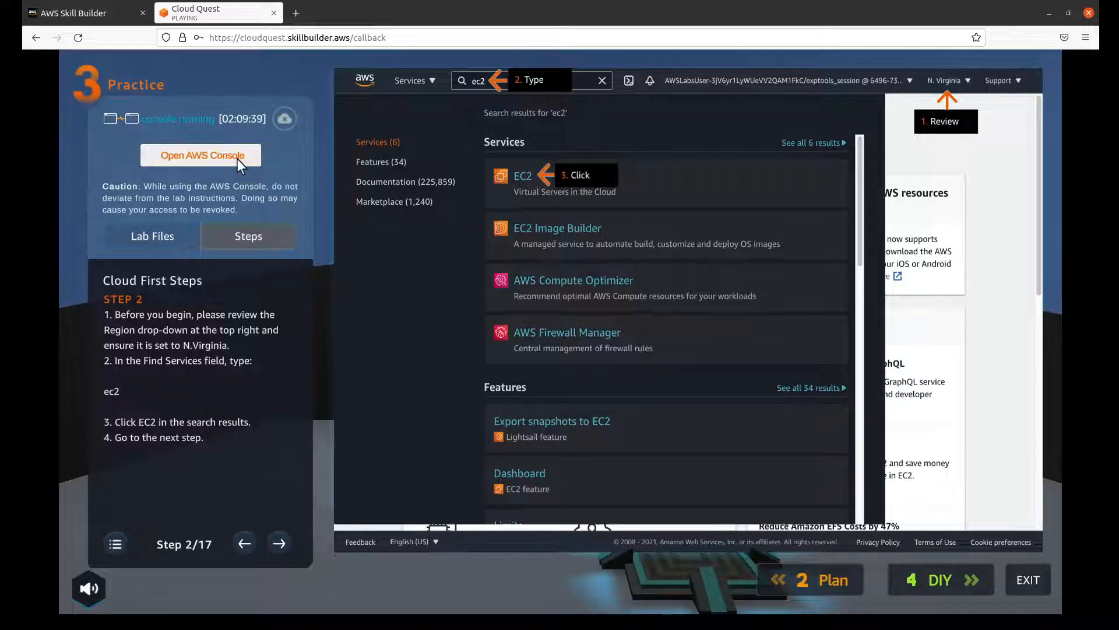
pyautogui.click(211, 156)
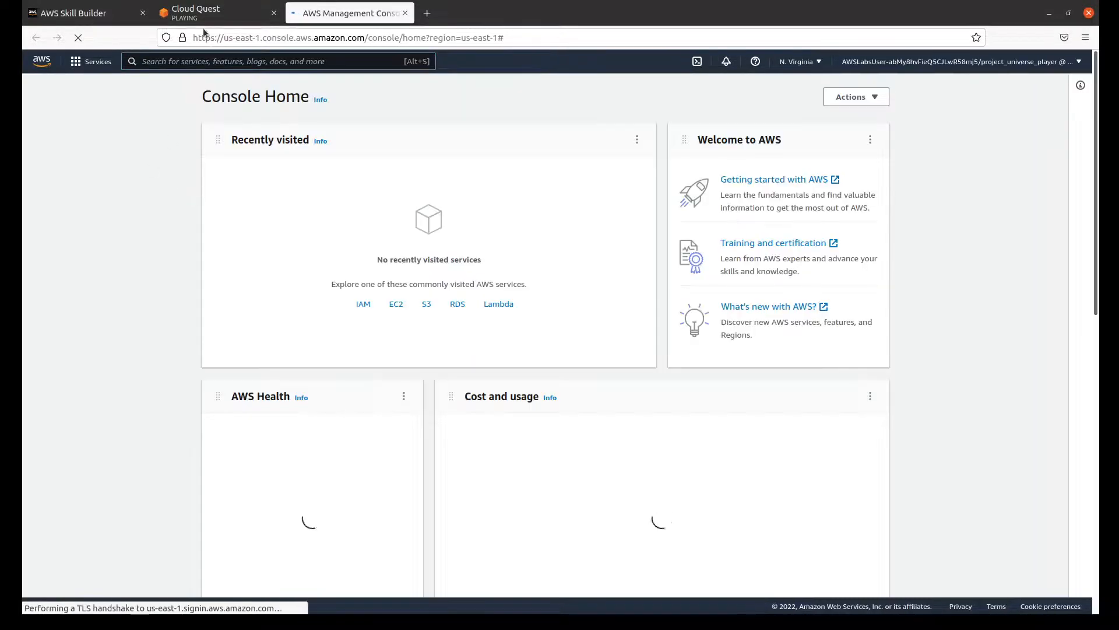
# Step: In the AWS Console, dismiss the service menu tip, search for ec2 and open the EC2 service
pyautogui.click(204, 14)
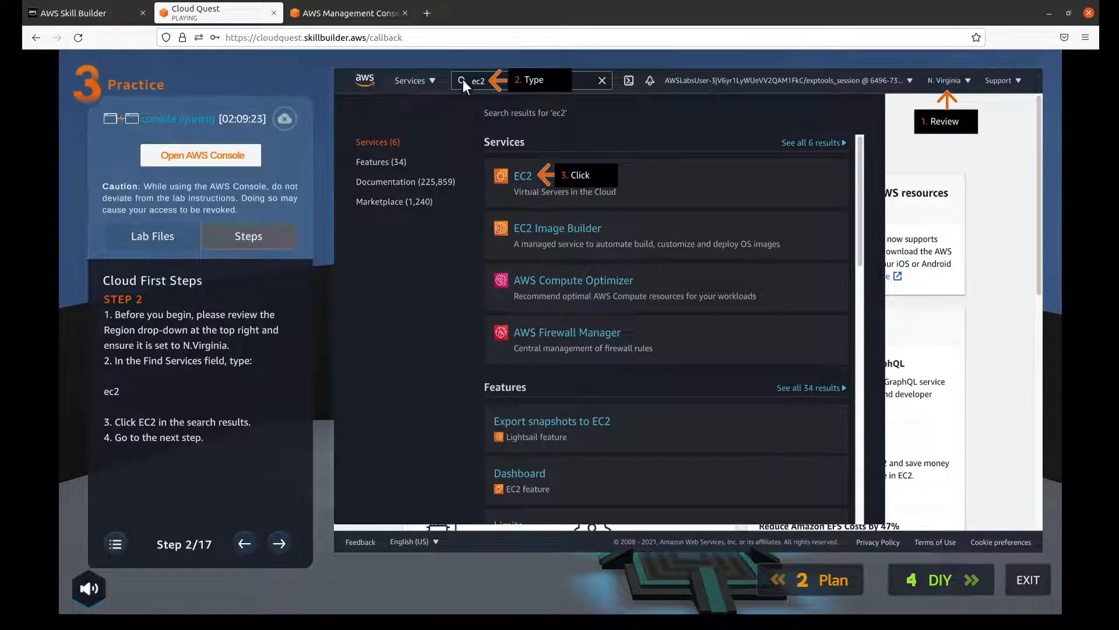
pyautogui.click(315, 12)
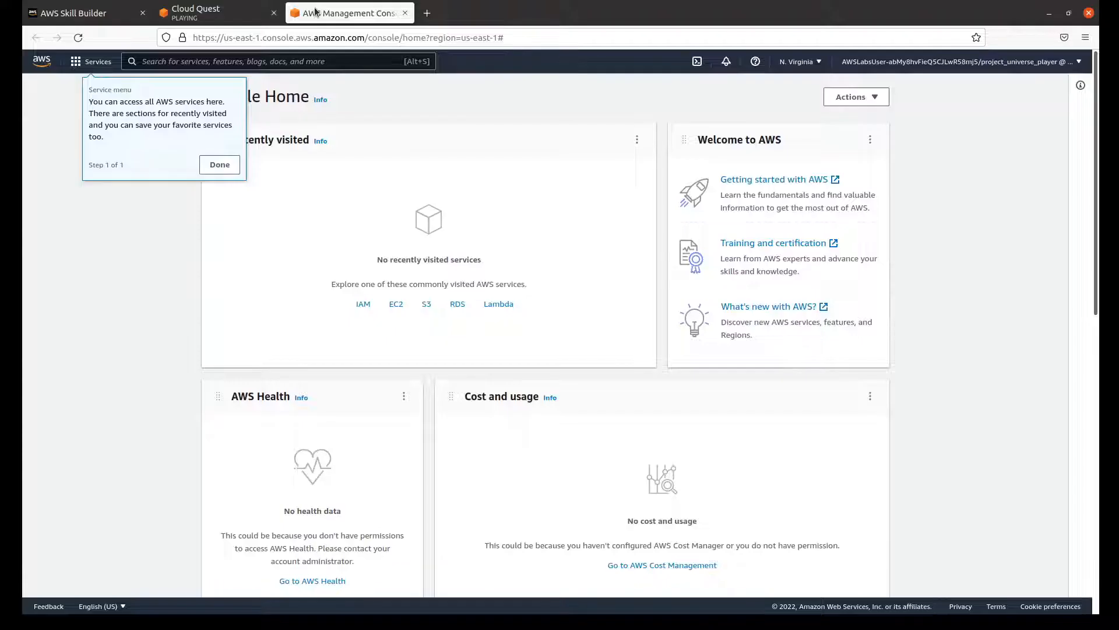
pyautogui.click(213, 15)
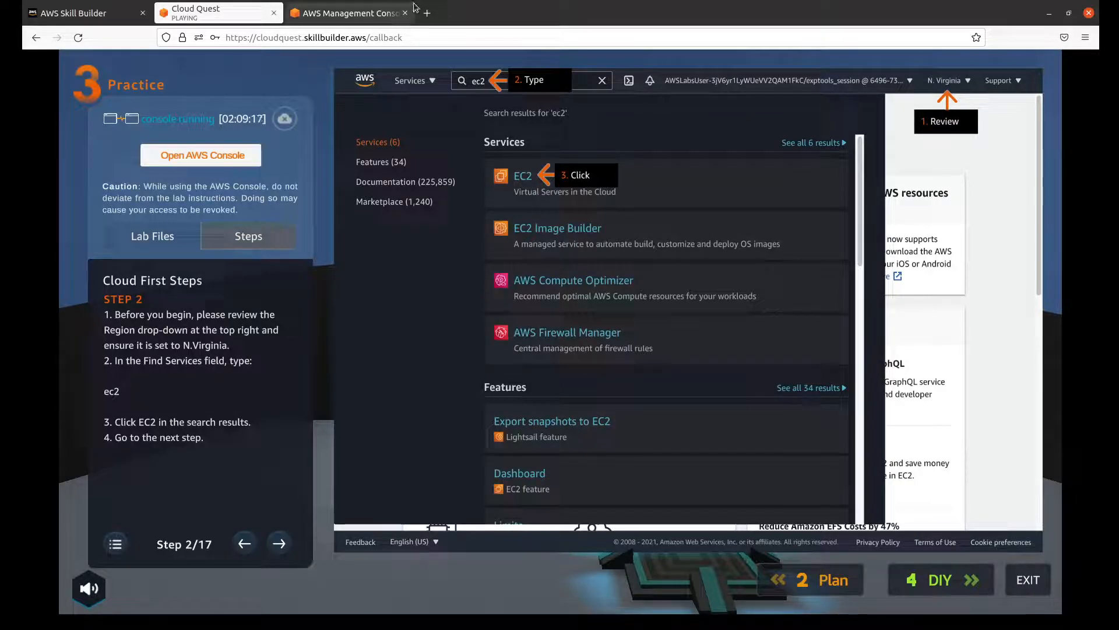
pyautogui.click(361, 12)
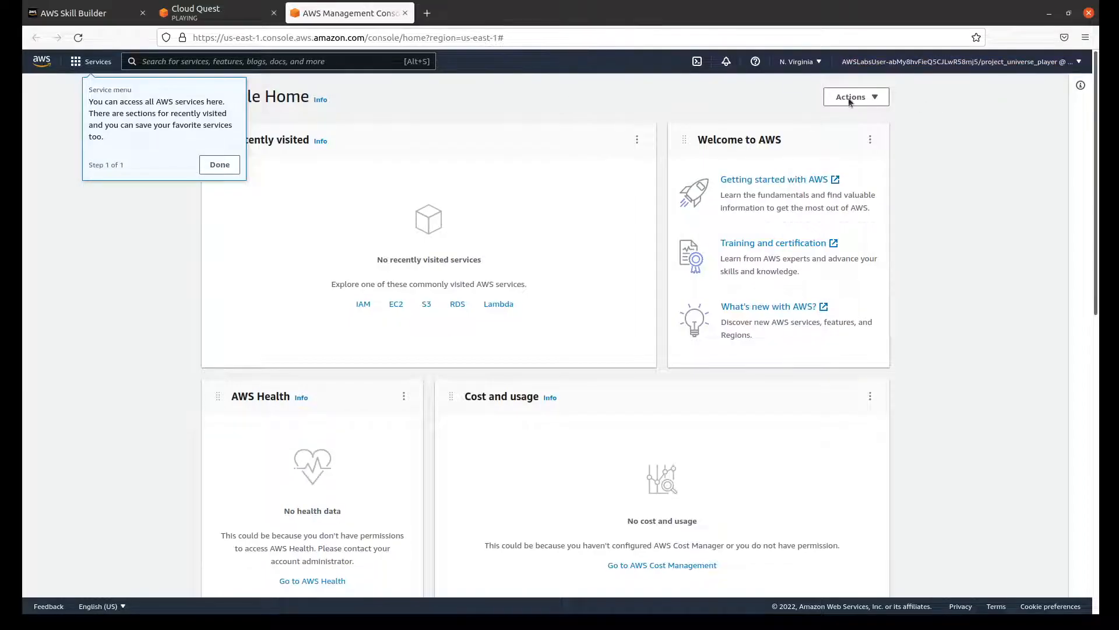
pyautogui.click(236, 165)
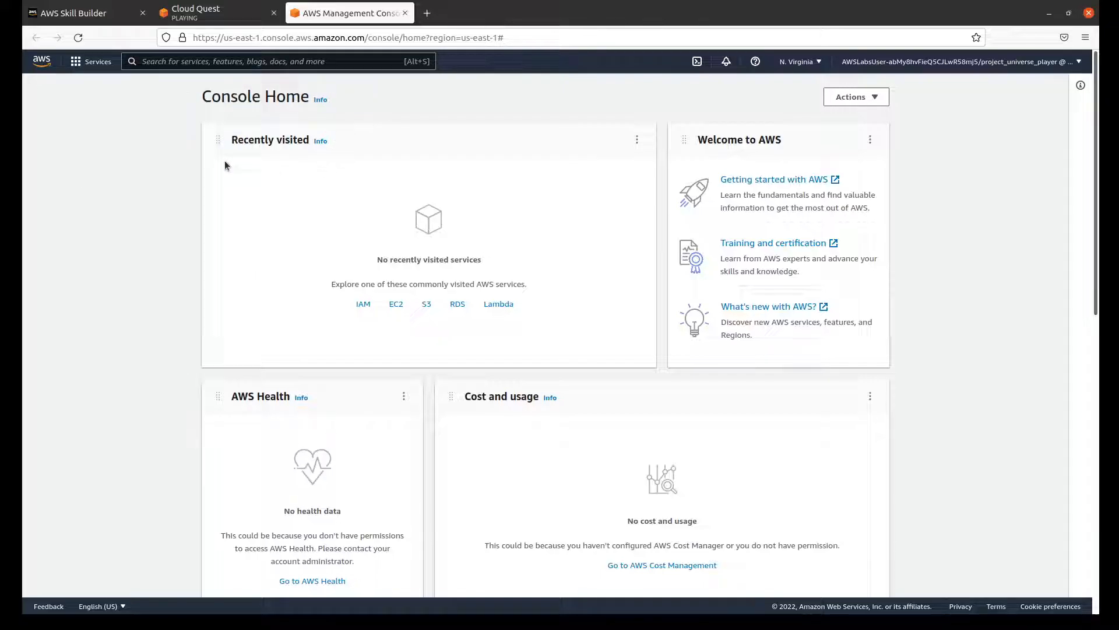
pyautogui.click(268, 60)
pyautogui.write('ec2')
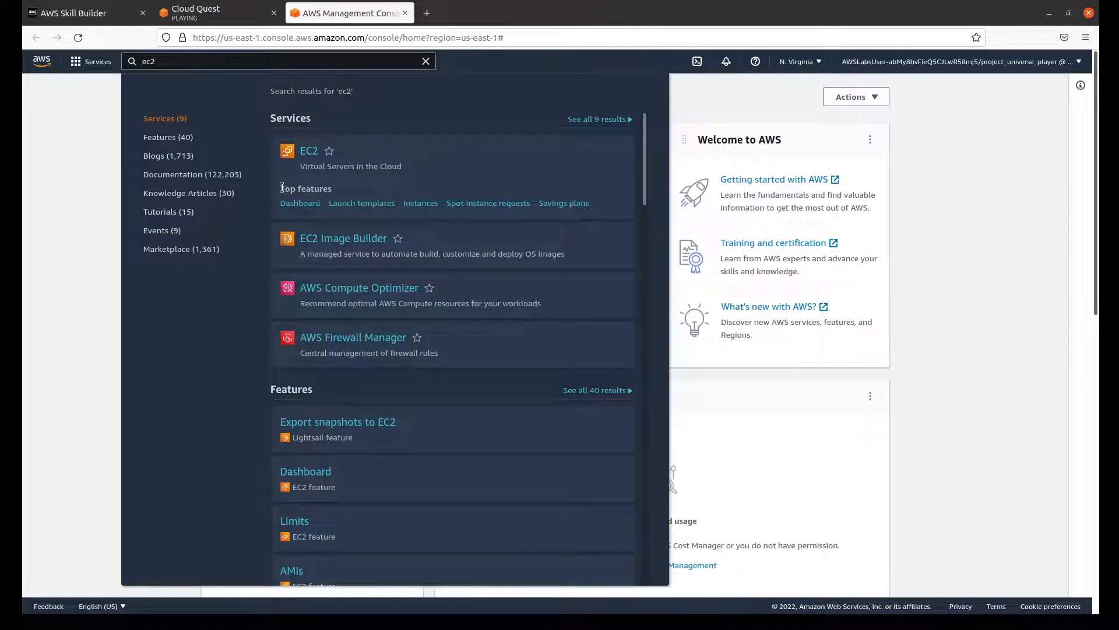
pyautogui.click(306, 153)
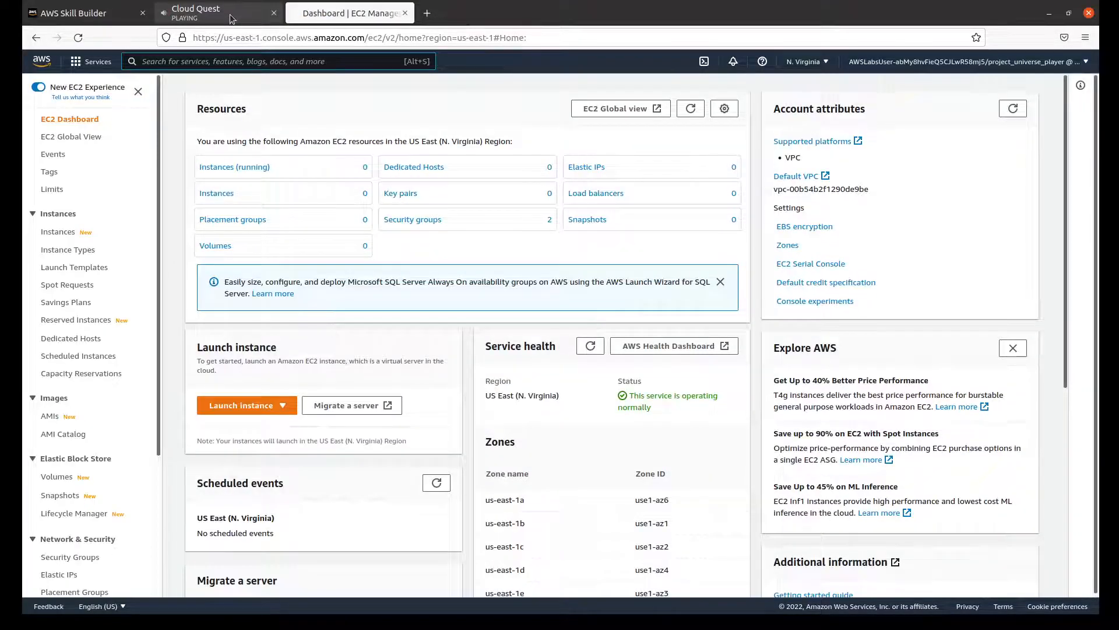
# Step: Advance the Cloud Quest instructions to step 3 and start the launch instance wizard from the EC2 Dashboard in the AWS Console
pyautogui.click(232, 18)
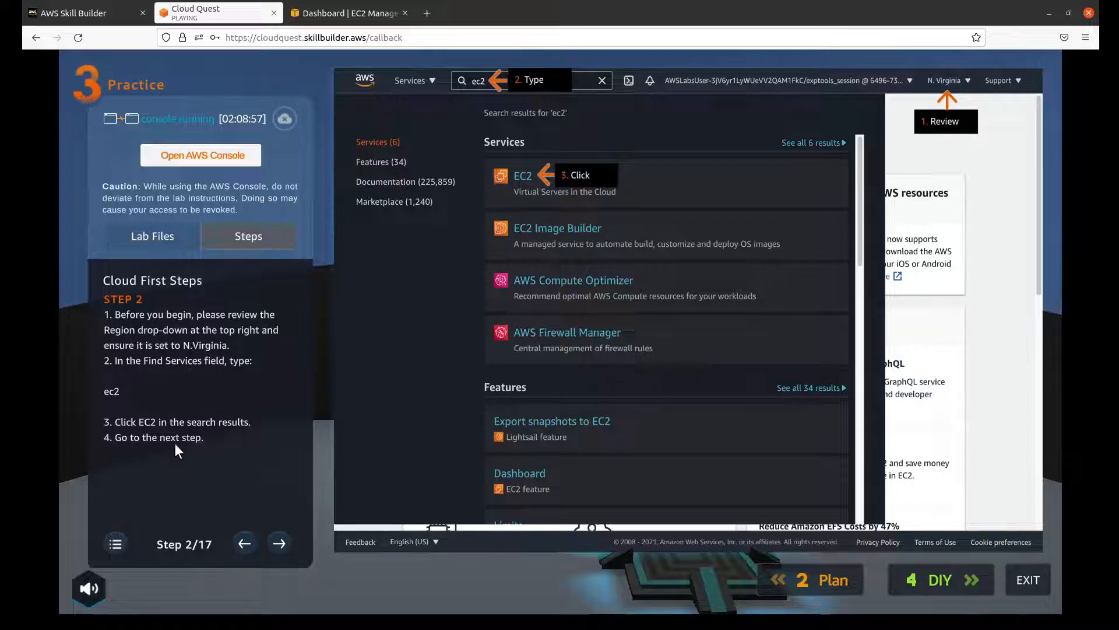
pyautogui.click(281, 537)
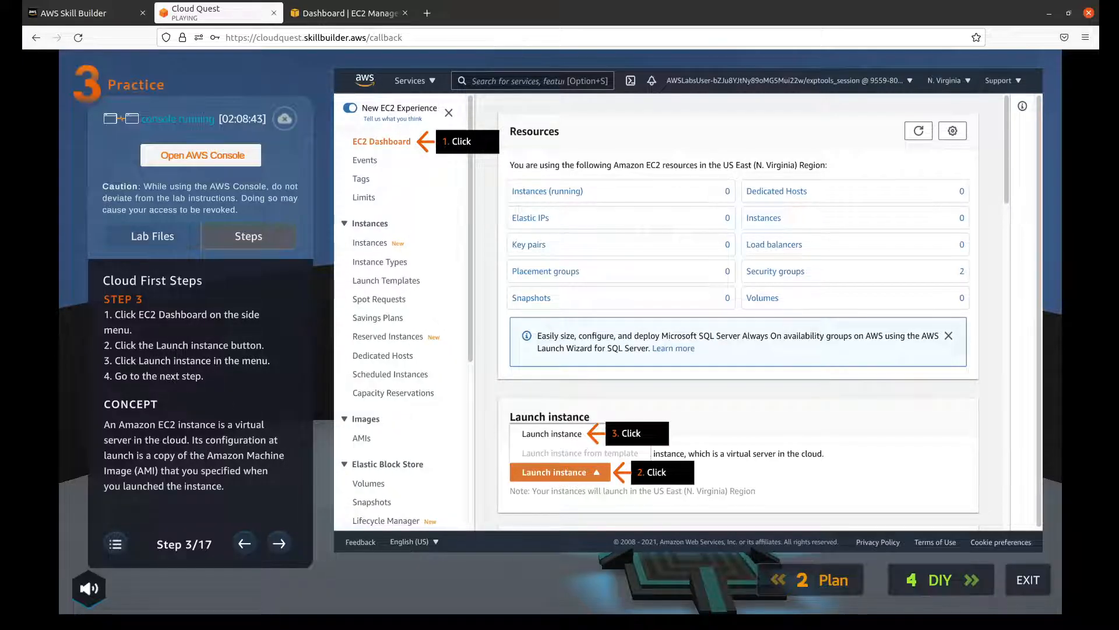
pyautogui.click(352, 14)
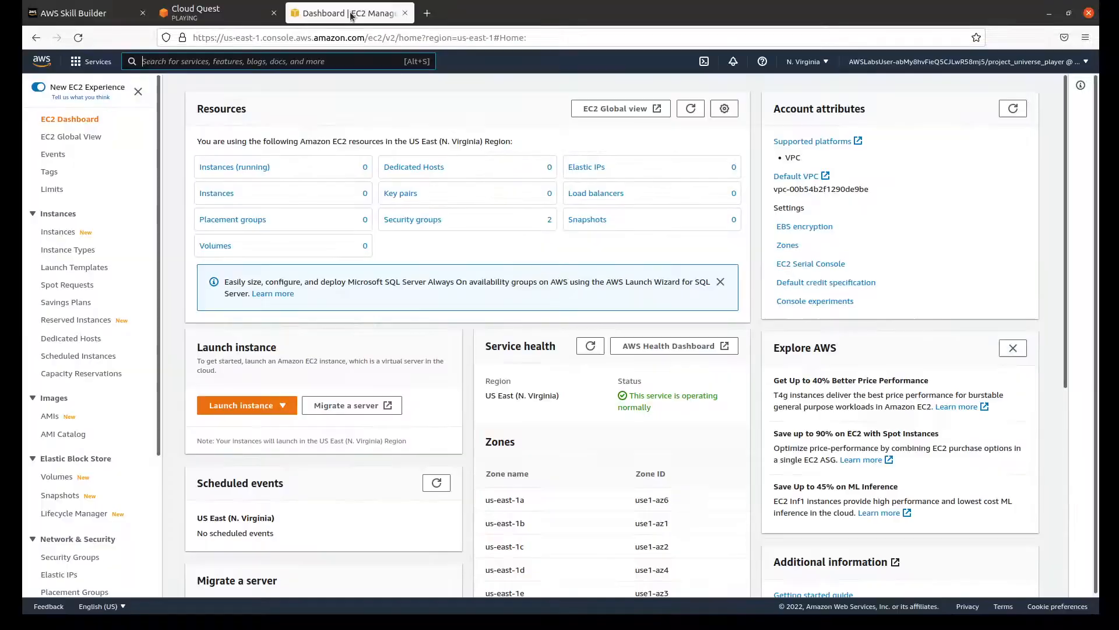
pyautogui.click(83, 120)
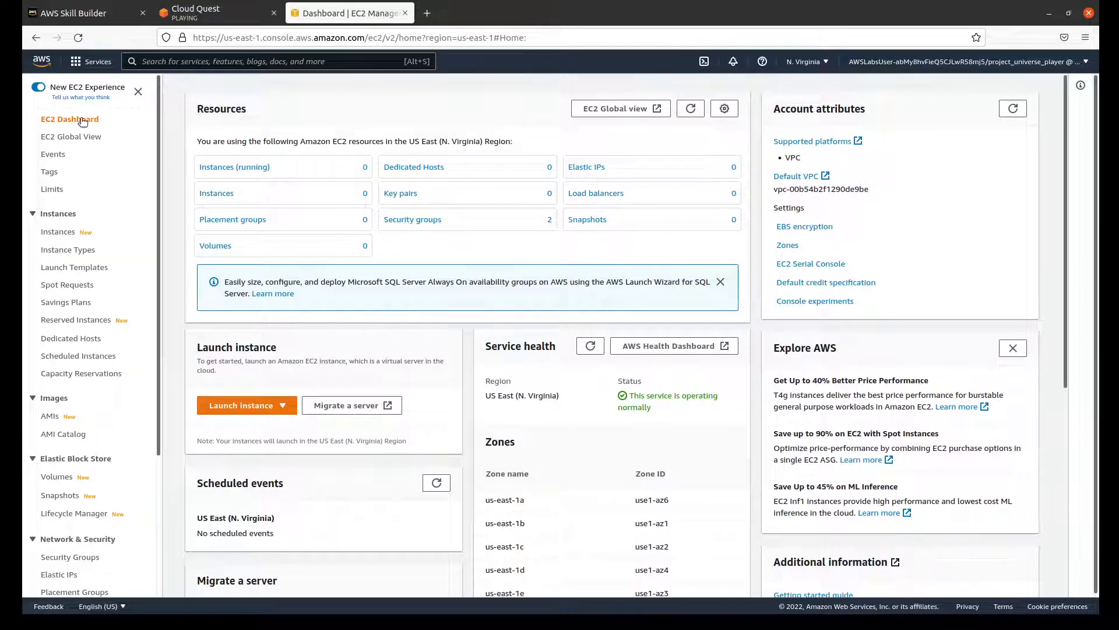
pyautogui.click(261, 411)
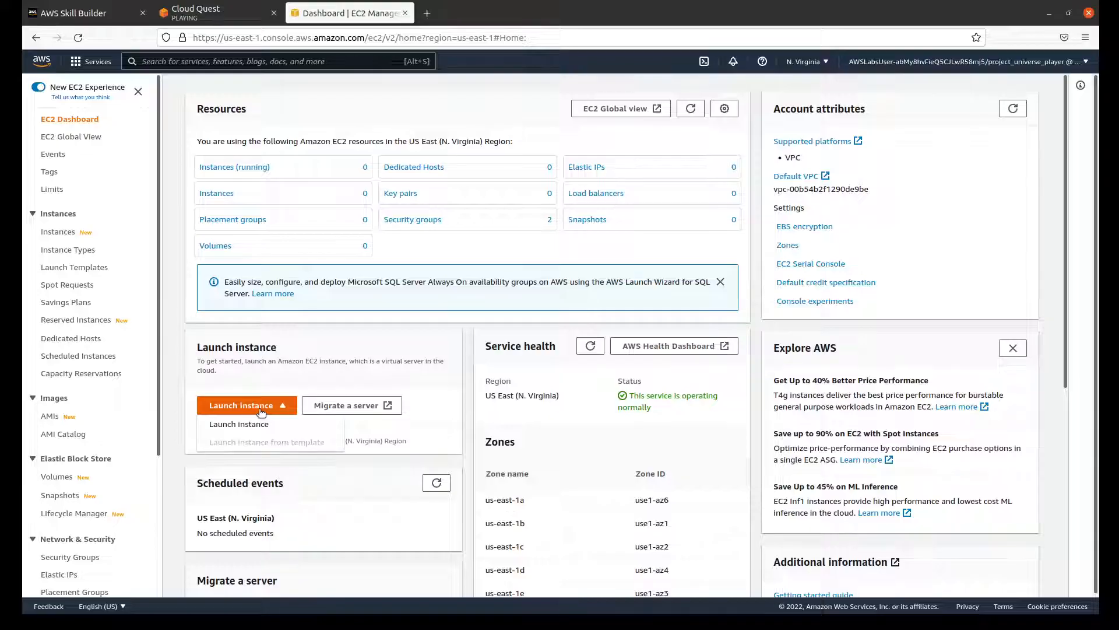
pyautogui.click(235, 16)
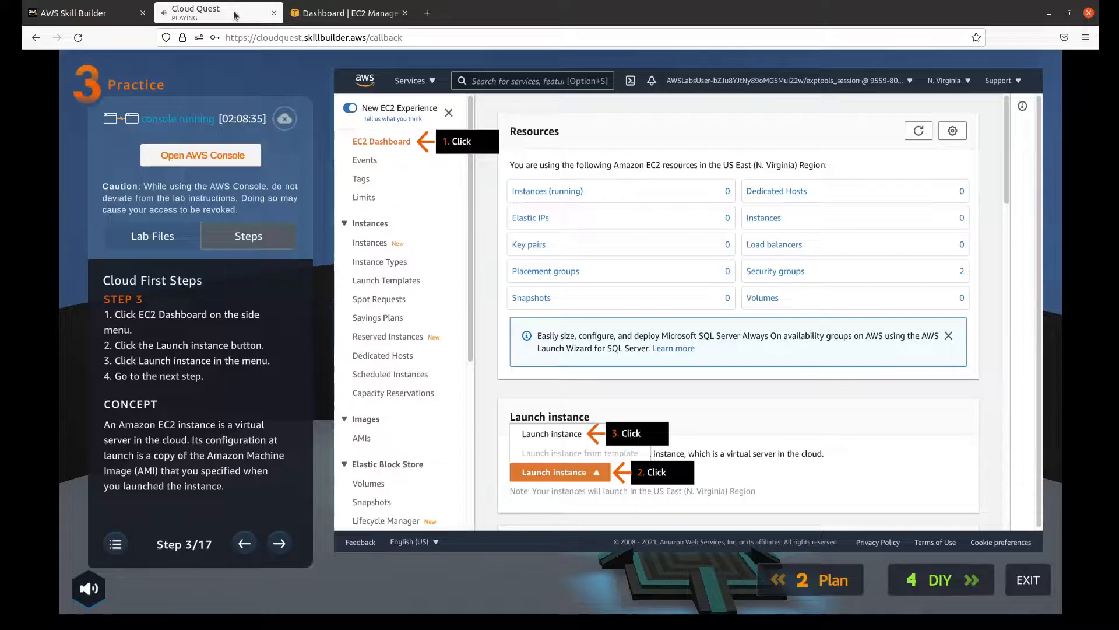
pyautogui.click(352, 16)
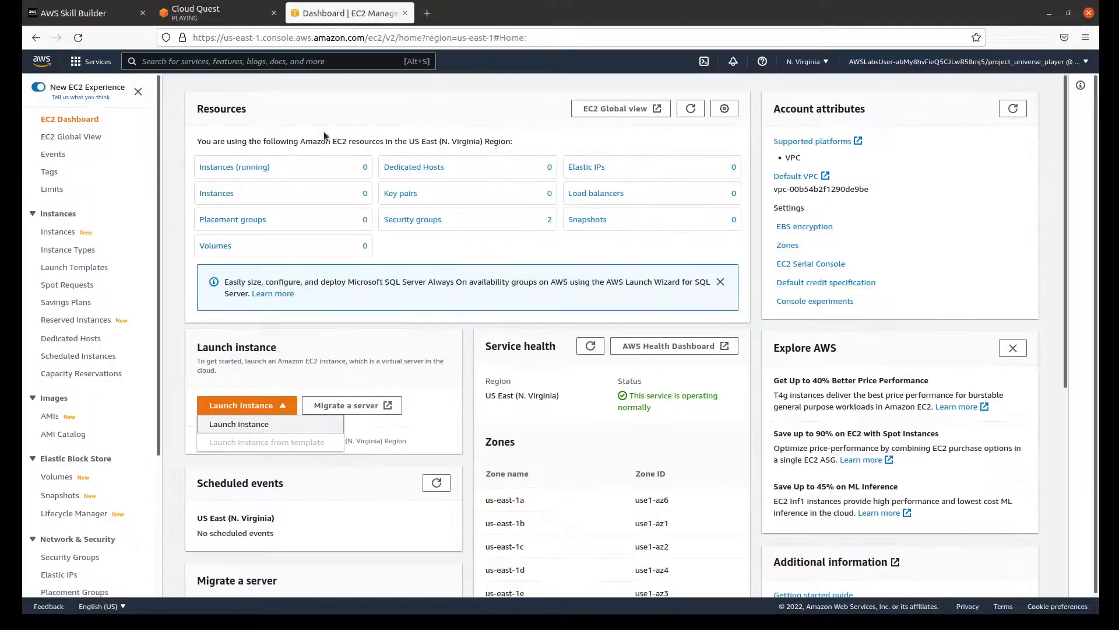
pyautogui.click(254, 426)
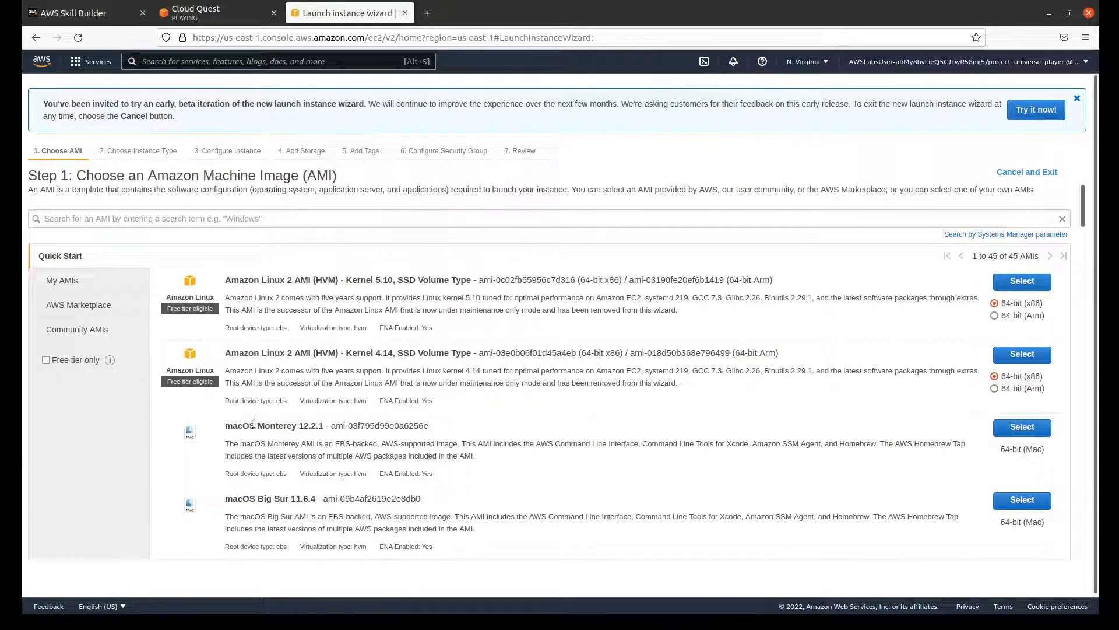
# Step: Advance the Cloud Quest instructions to step 4 and select the 64-bit (x86) Amazon Linux 2 AMI with Kernel 5.10 in the launch wizard
pyautogui.click(216, 12)
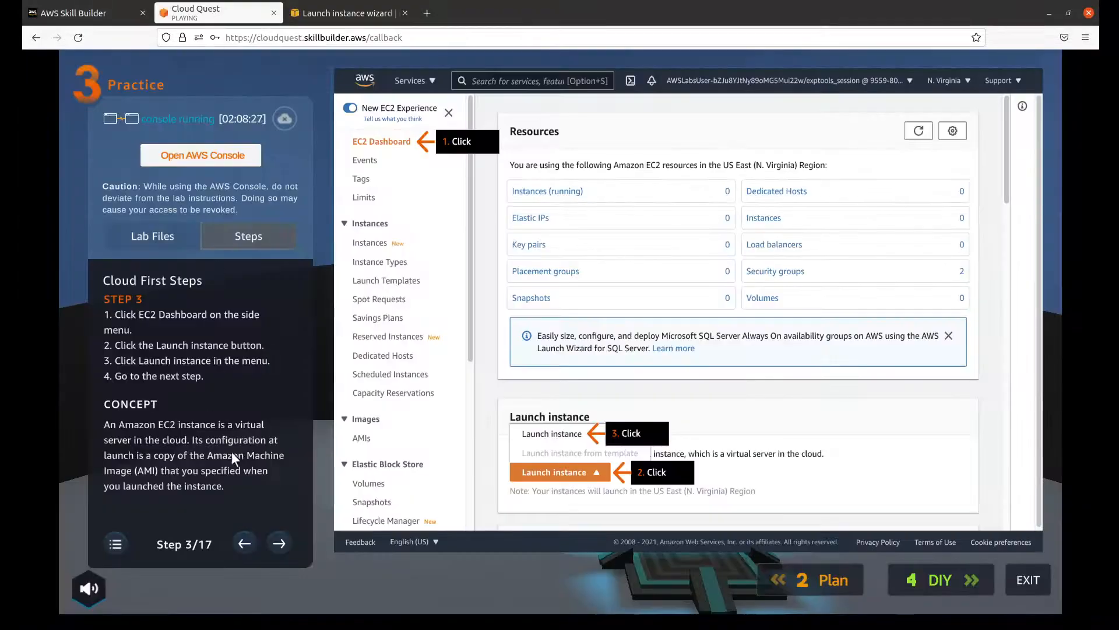
pyautogui.click(279, 543)
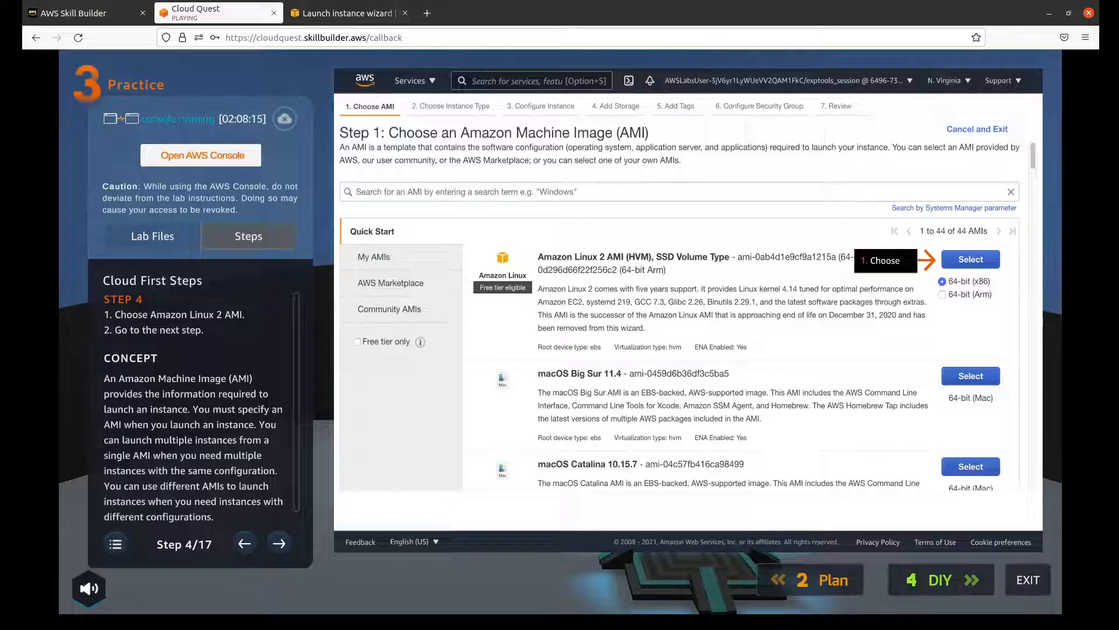
pyautogui.click(352, 17)
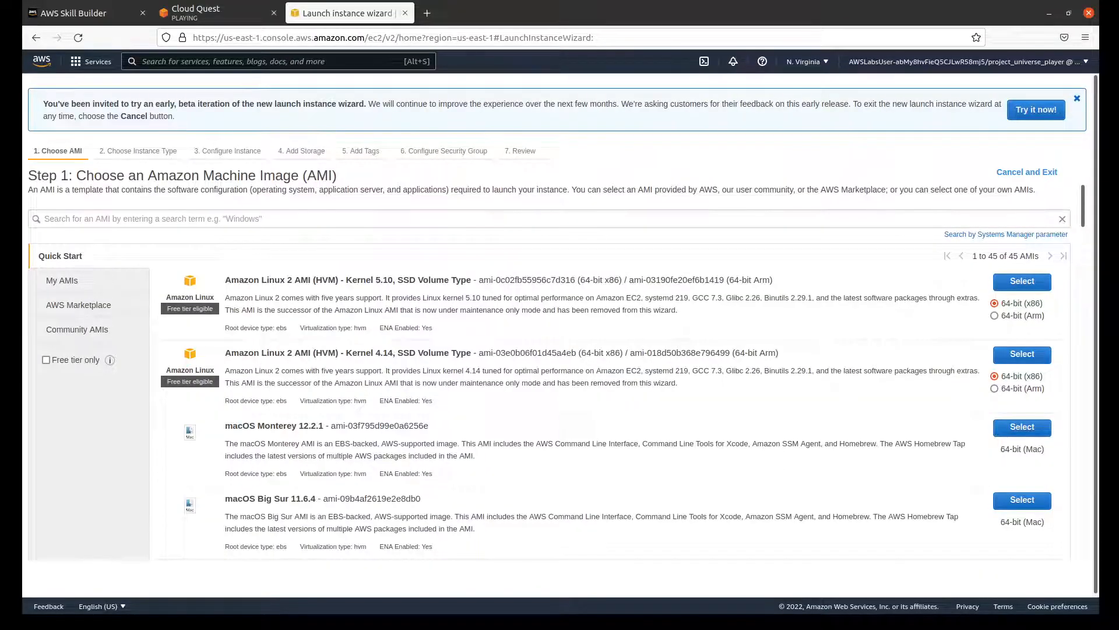
pyautogui.click(251, 12)
pyautogui.click(318, 18)
pyautogui.click(1022, 283)
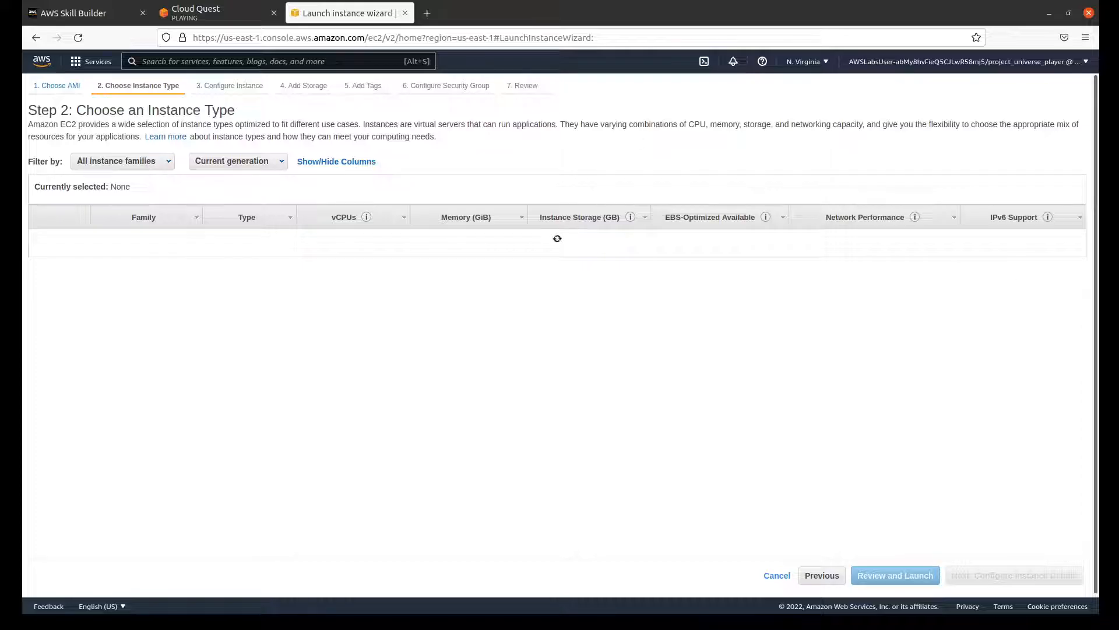
# Step: Advance the Cloud Quest instructions to step 5 and continue the AWS launch wizard to Configure Instance Details with t2.micro selected
pyautogui.click(252, 8)
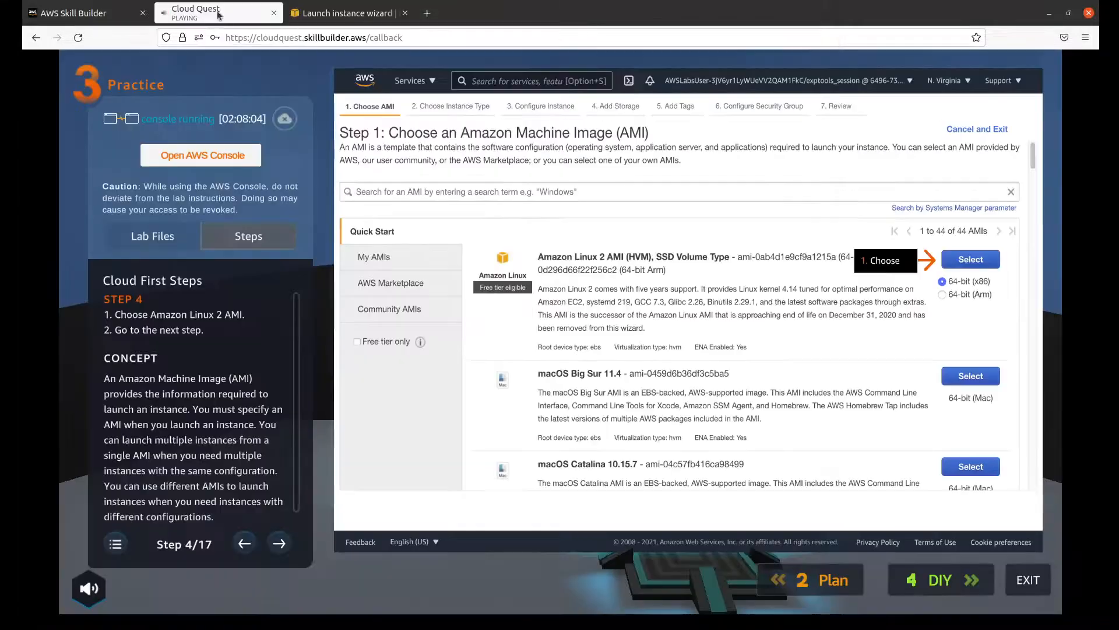
pyautogui.click(278, 542)
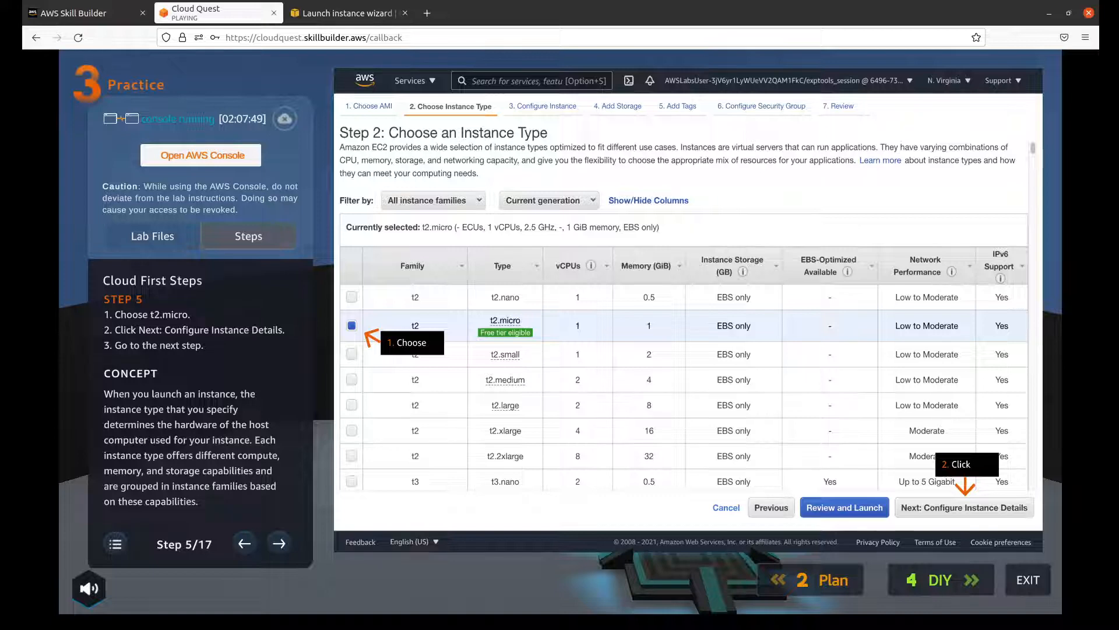
pyautogui.click(344, 14)
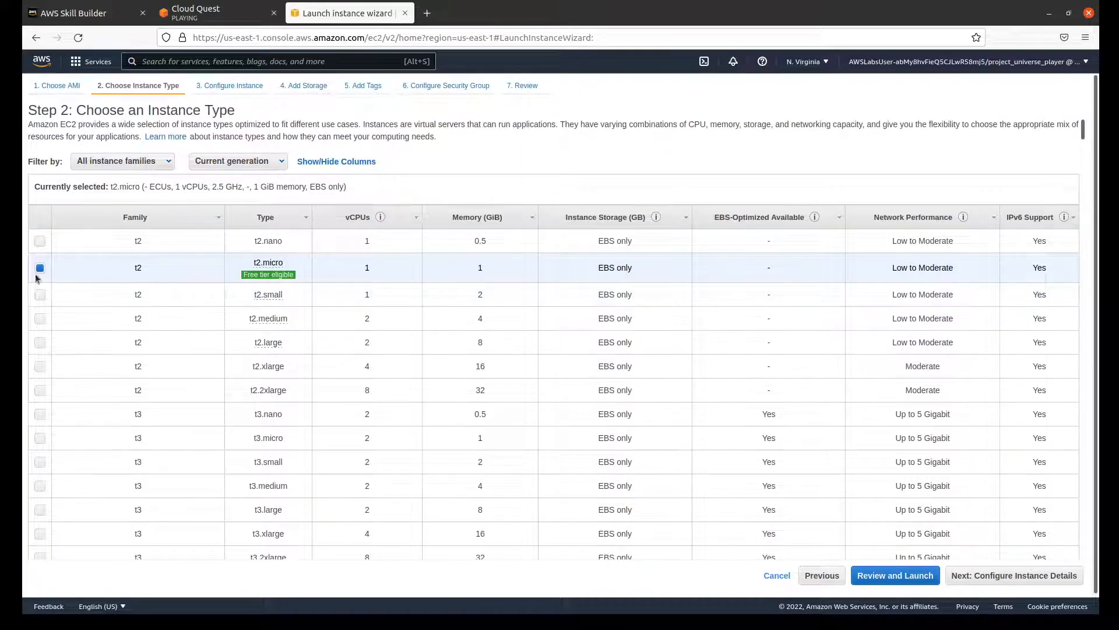
pyautogui.moveTo(288, 276)
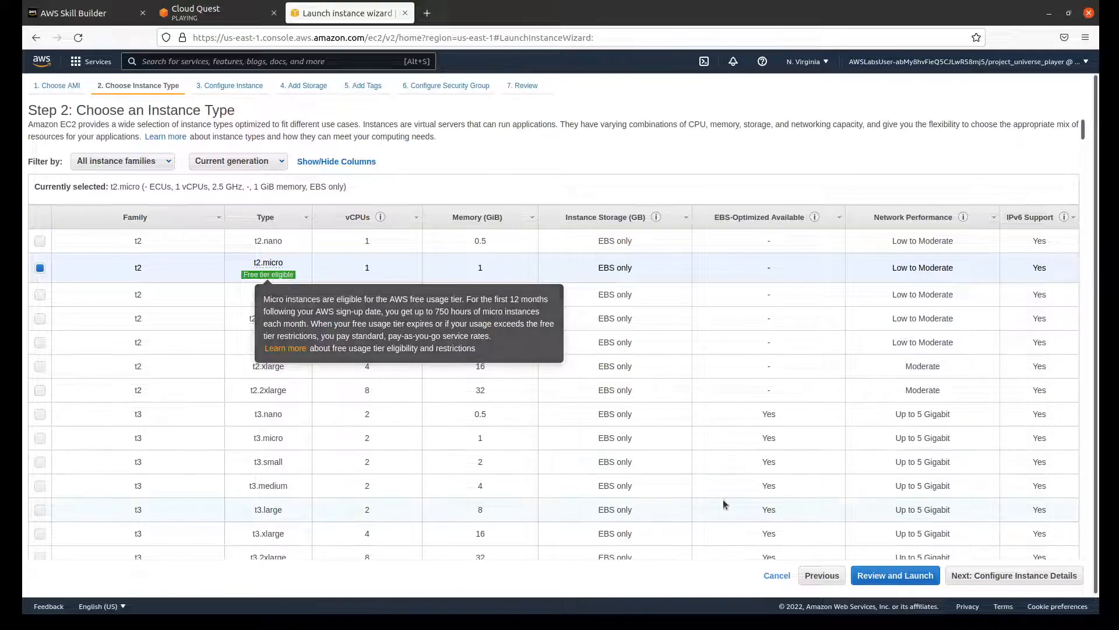
pyautogui.click(1049, 576)
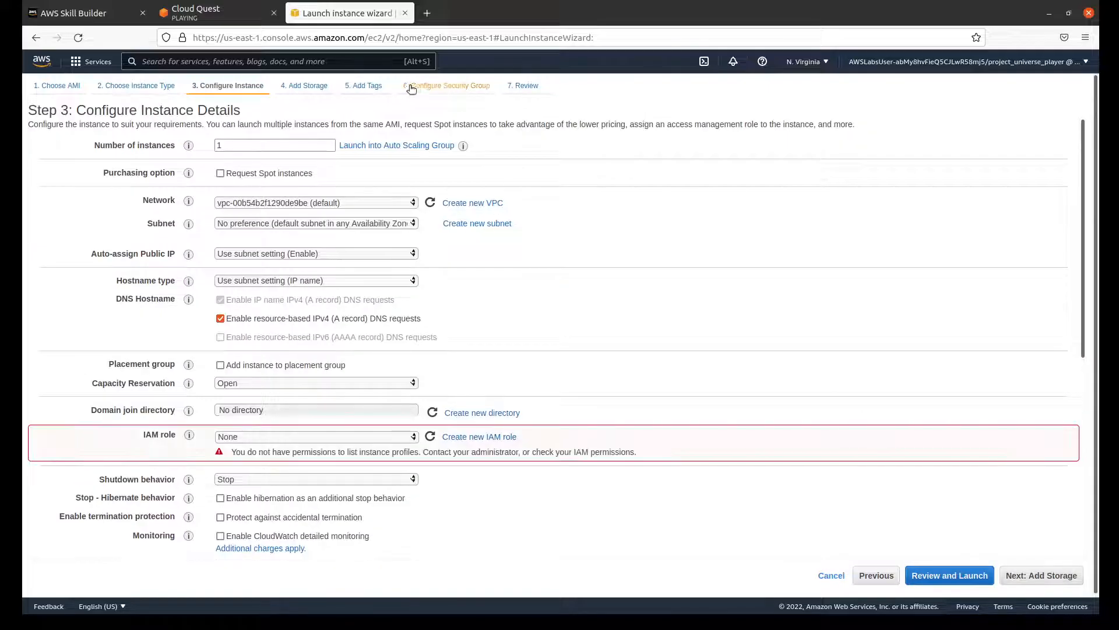
# Step: Advance the Cloud Quest instructions to step 6 and download the user-data lab file
pyautogui.click(244, 15)
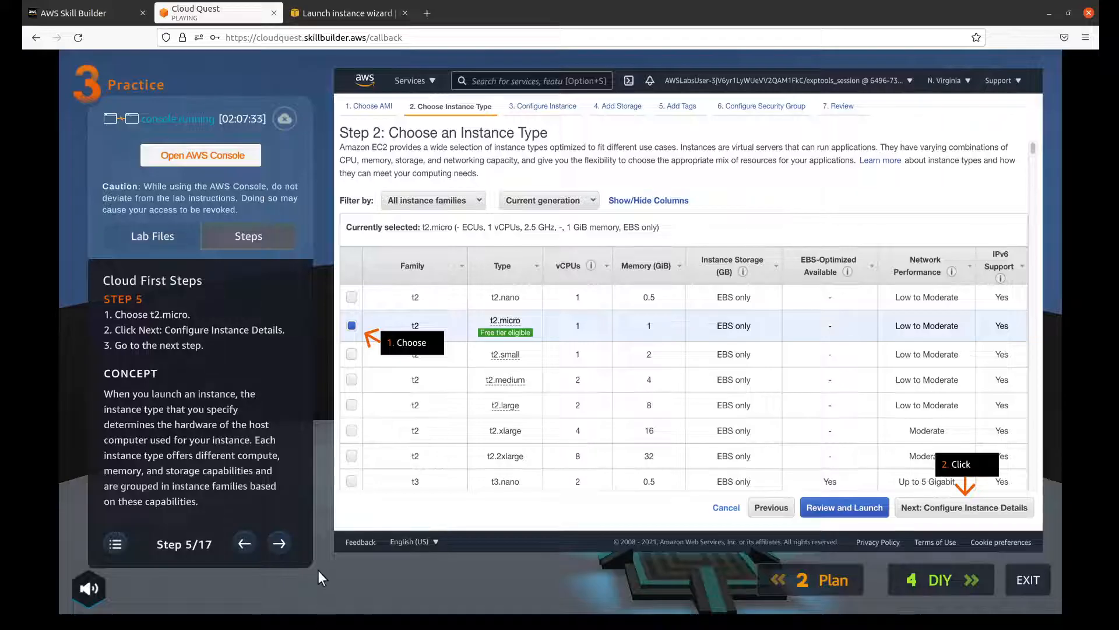
pyautogui.click(280, 543)
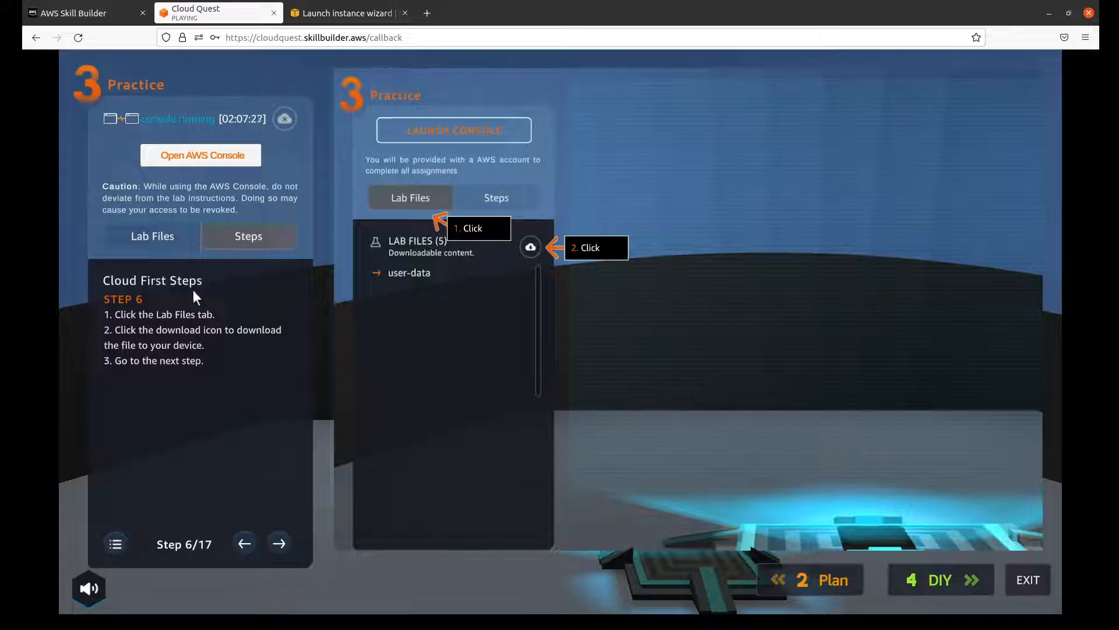
pyautogui.click(156, 241)
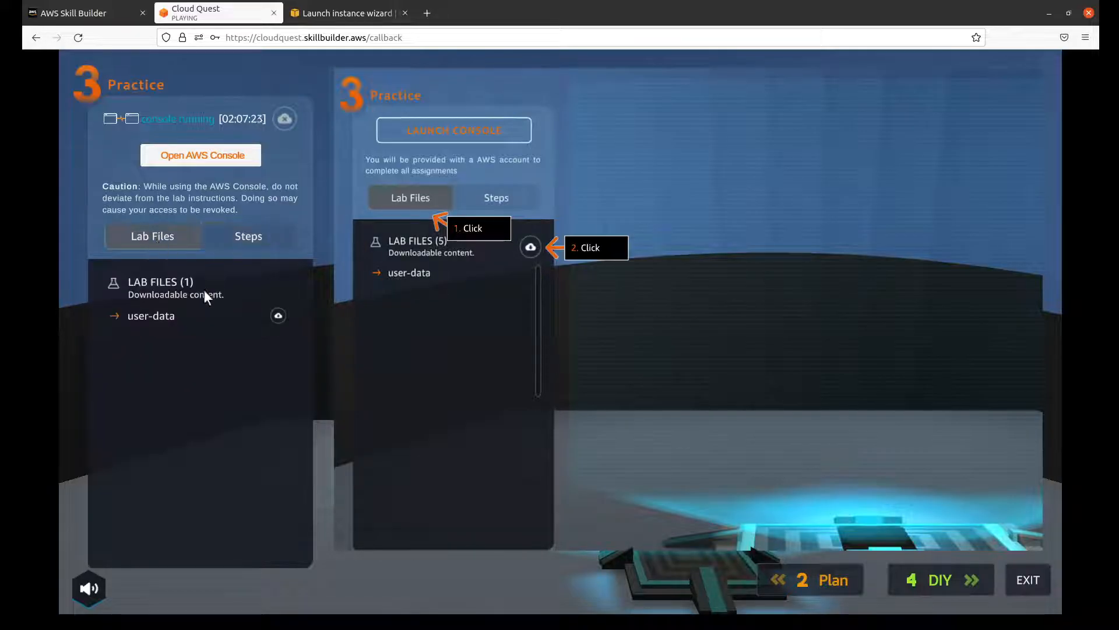
pyautogui.click(280, 317)
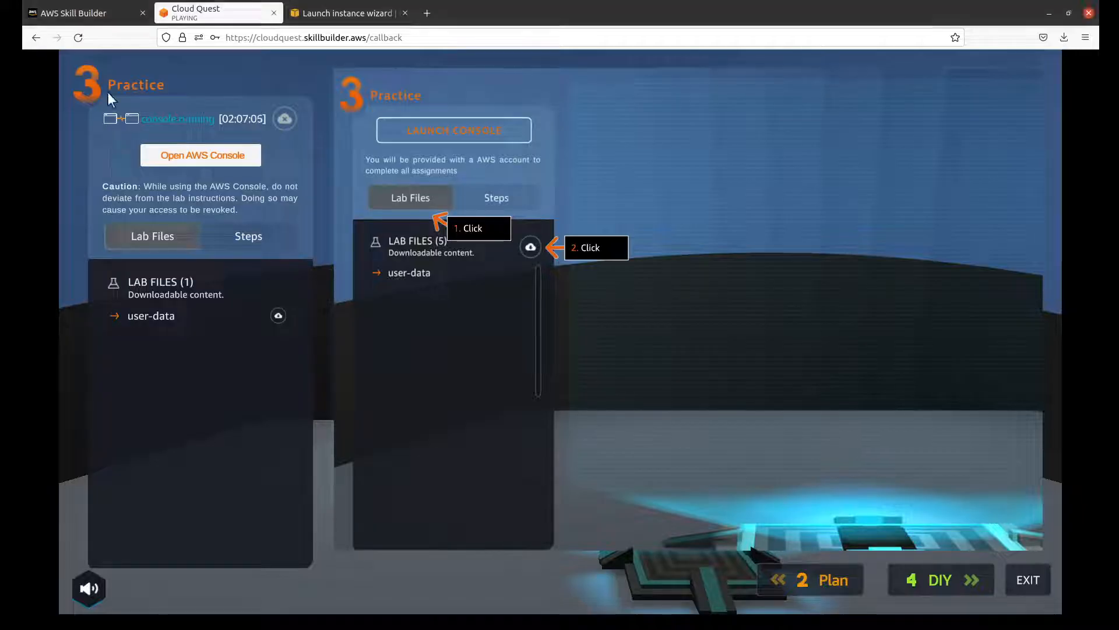
# Step: Advance the Cloud Quest instructions to step 7 and set the instance's network to cloud-first-steps/LabVpc with the us-east-1a subnet in the AWS Console
pyautogui.click(227, 232)
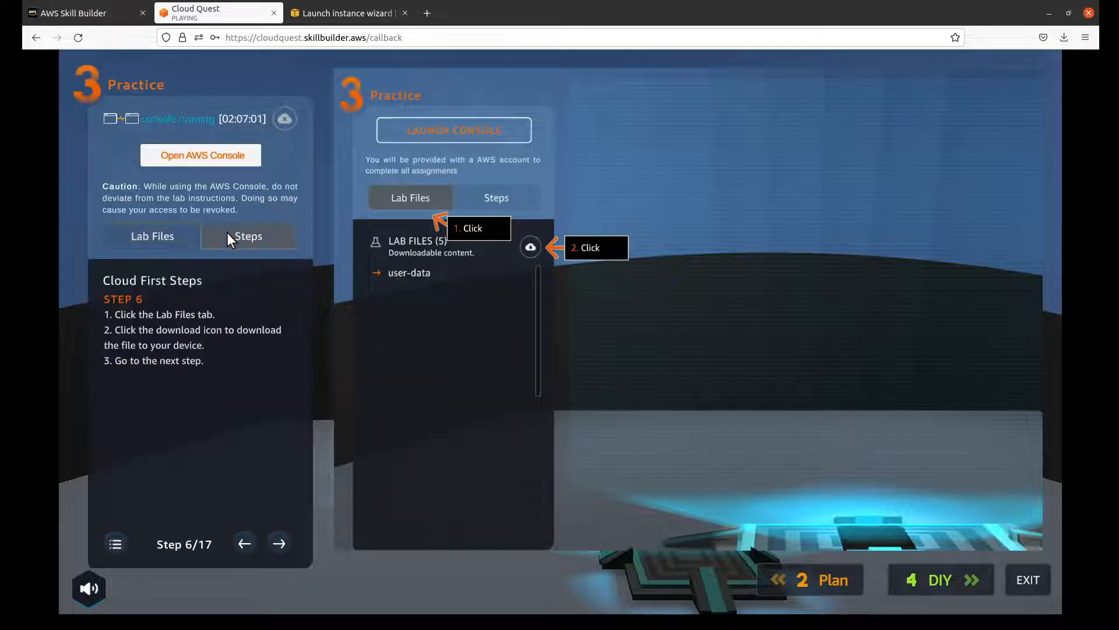
pyautogui.click(279, 537)
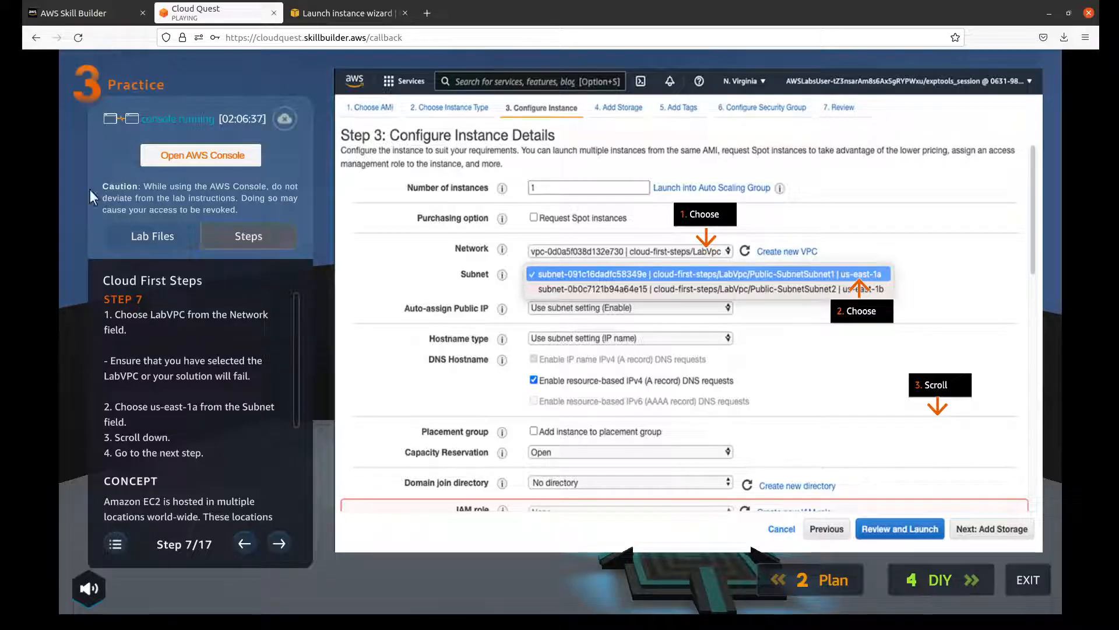
pyautogui.click(353, 17)
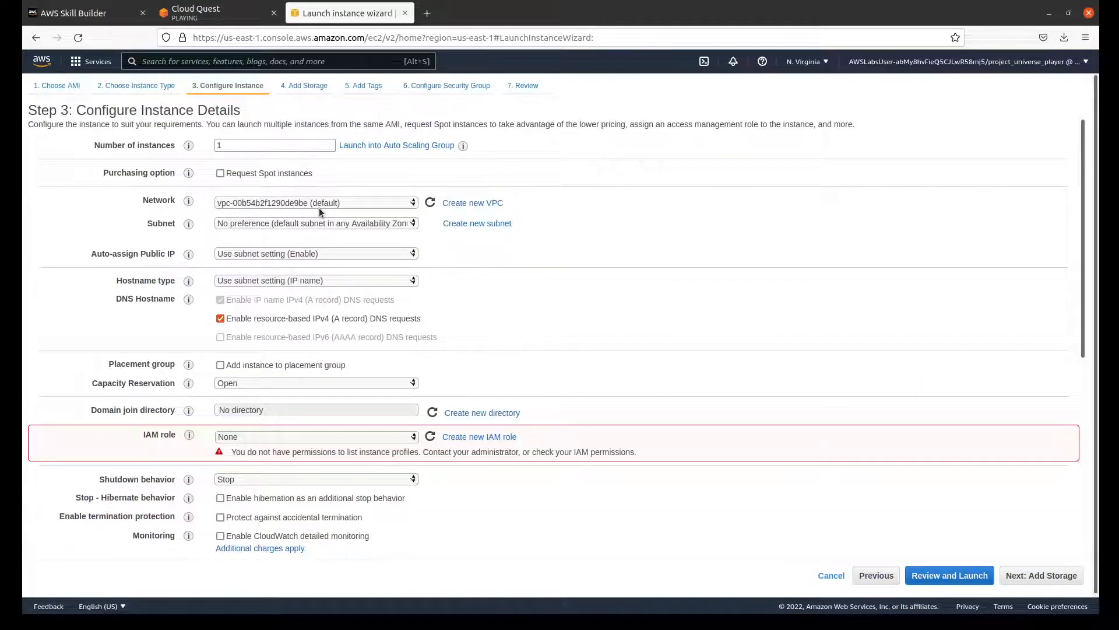
pyautogui.click(388, 234)
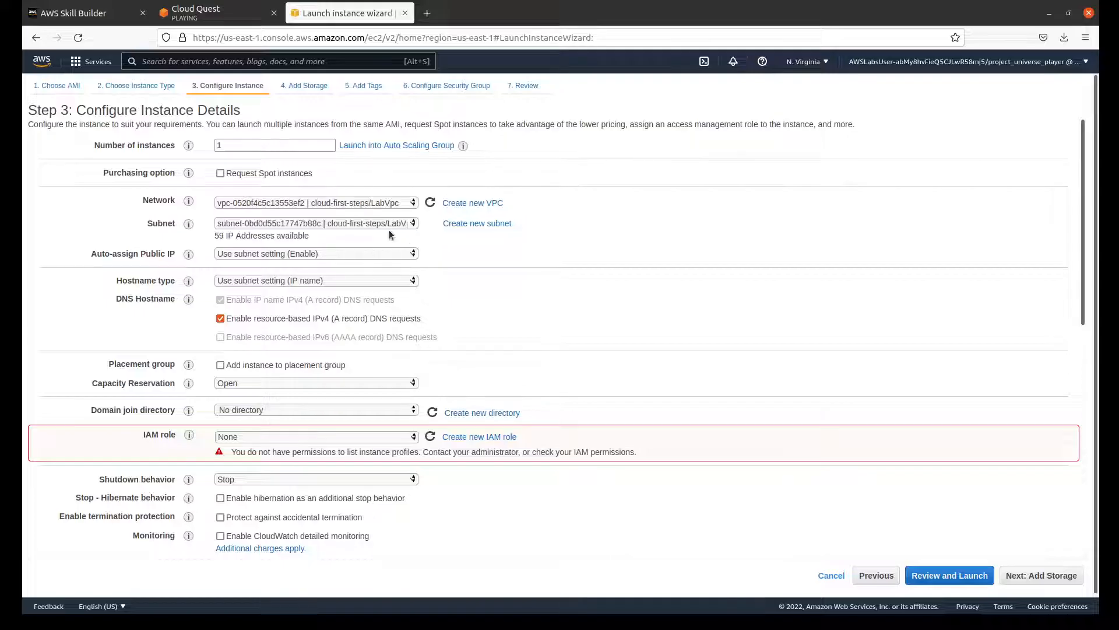
pyautogui.click(213, 10)
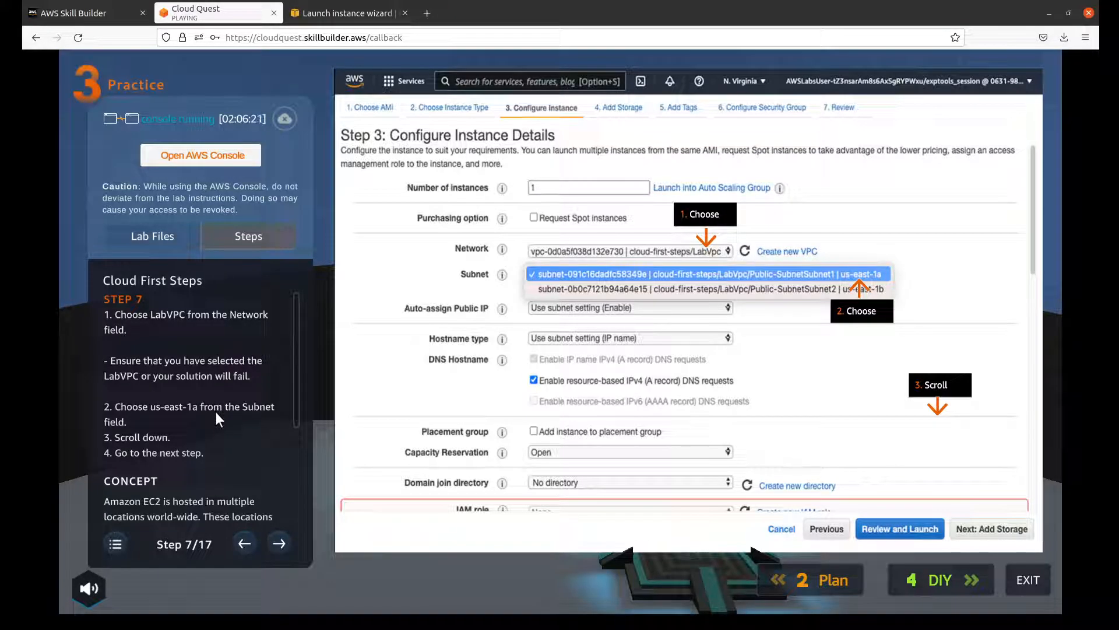
pyautogui.click(344, 13)
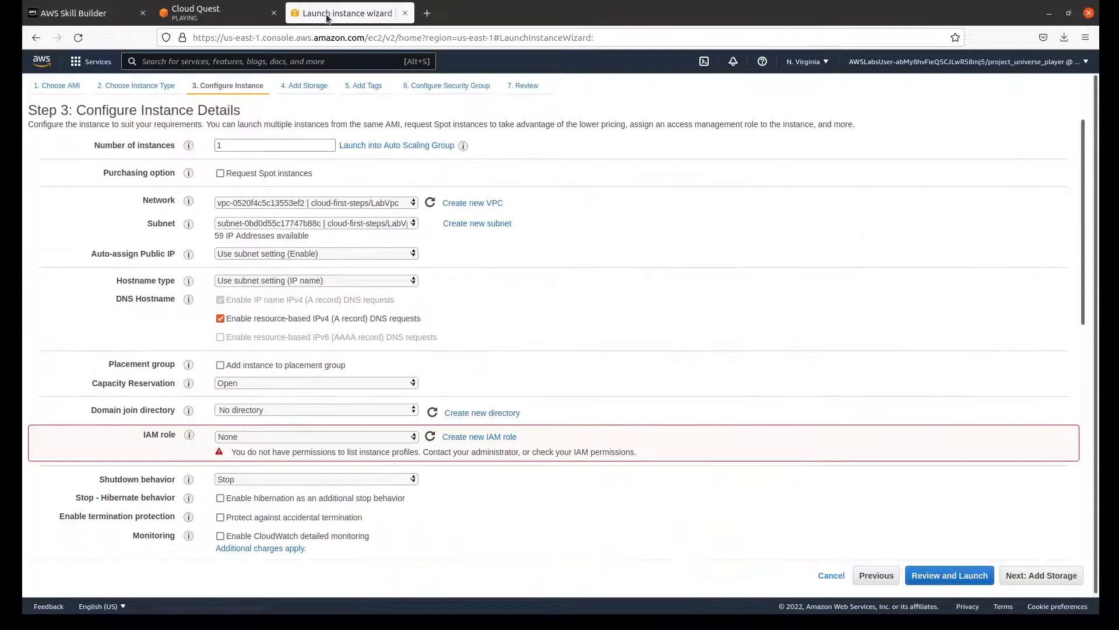
pyautogui.click(383, 227)
pyautogui.click(385, 253)
# Step: Advance the Cloud Quest instructions to step 8 and supply the instance's user data as a file with user-data in the AWS launch wizard
pyautogui.click(244, 19)
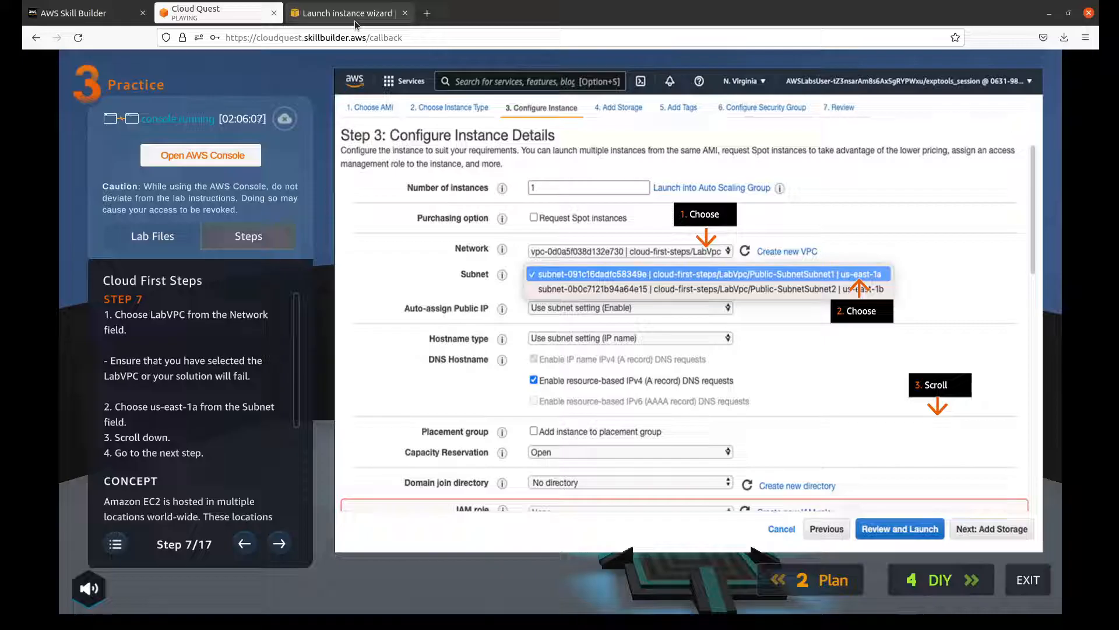
pyautogui.click(283, 538)
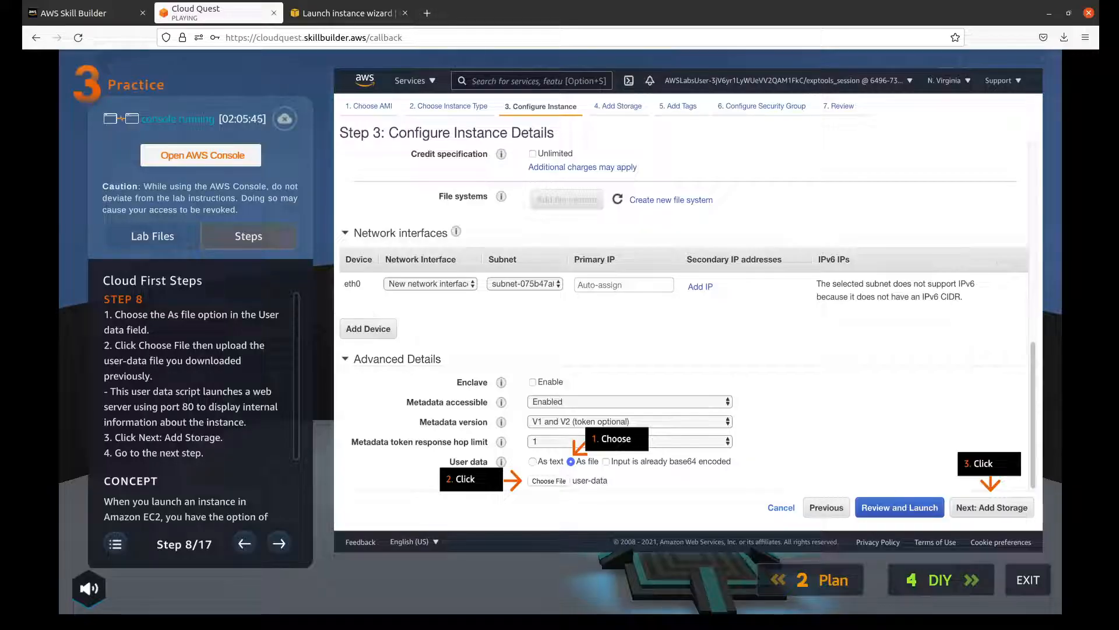
pyautogui.click(344, 12)
pyautogui.scroll(-10, 496, 309)
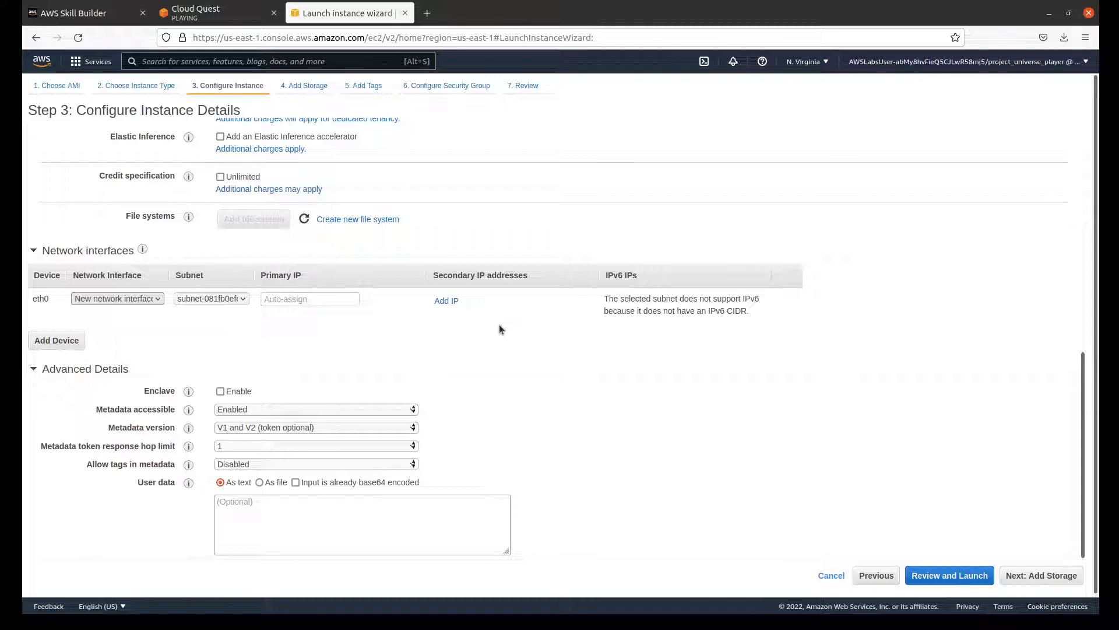
pyautogui.click(268, 481)
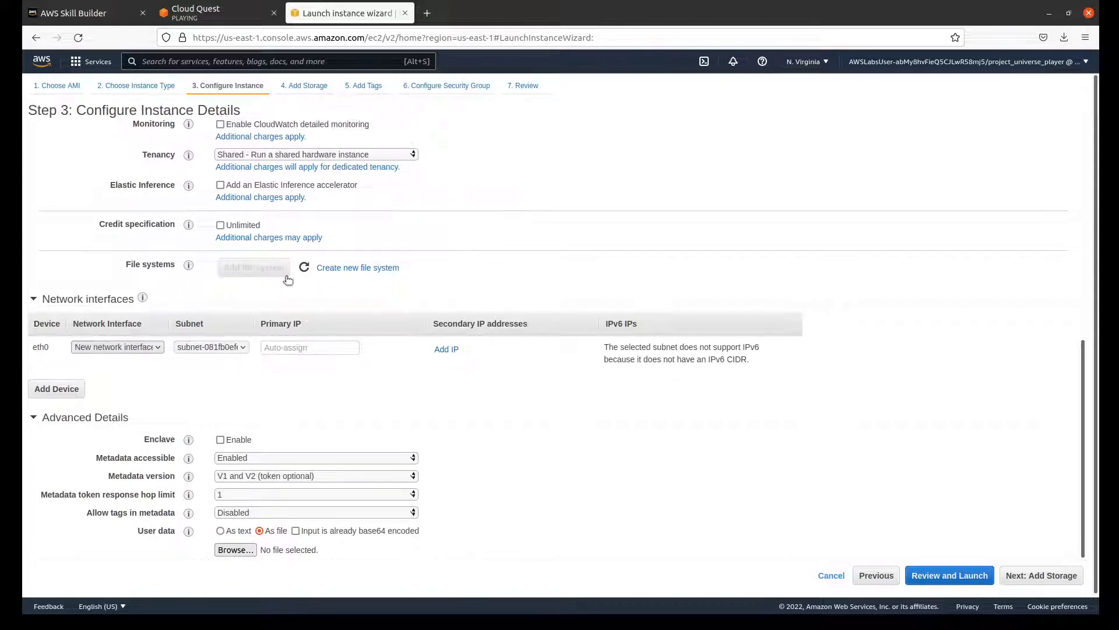
pyautogui.click(226, 550)
# Step: Check the step 8 instructions in Cloud Quest and continue the AWS launch wizard to Add Storage
pyautogui.click(244, 12)
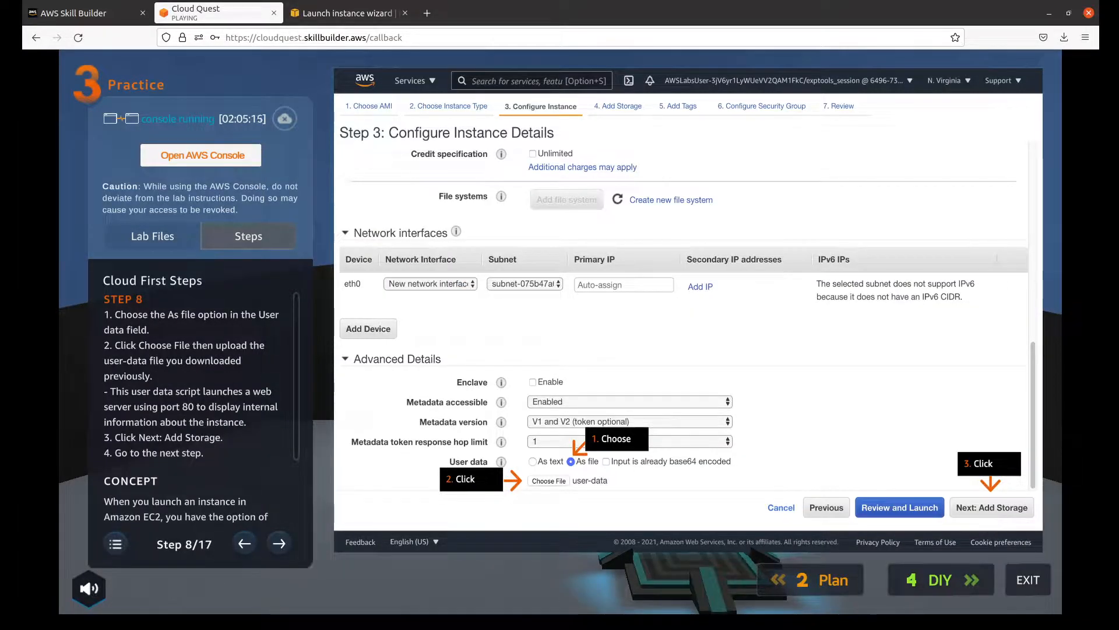
pyautogui.click(362, 14)
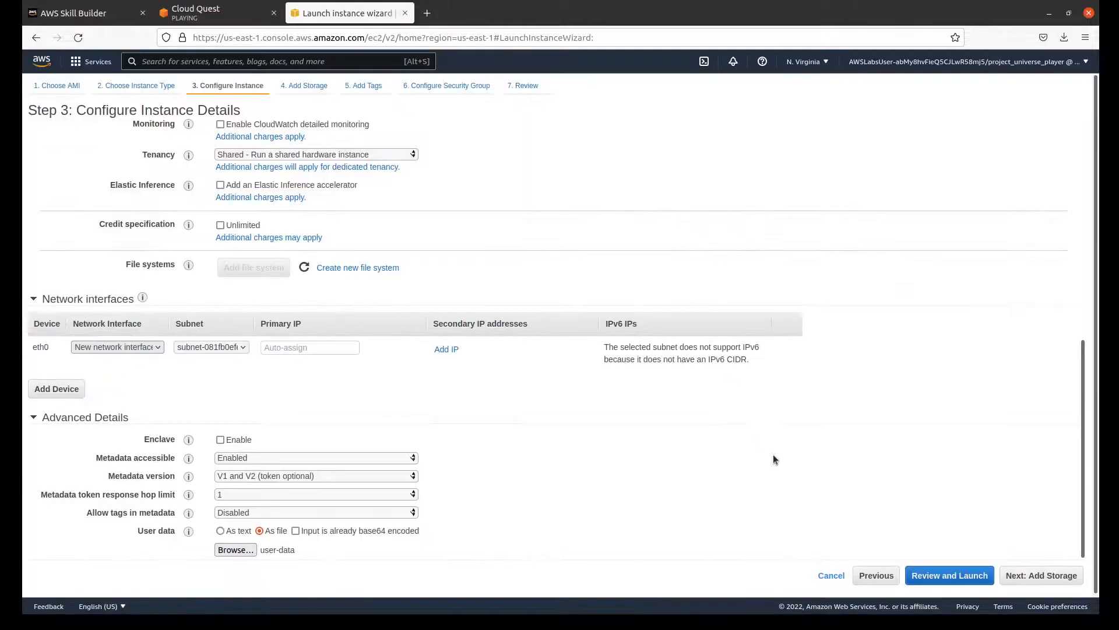
pyautogui.click(1050, 582)
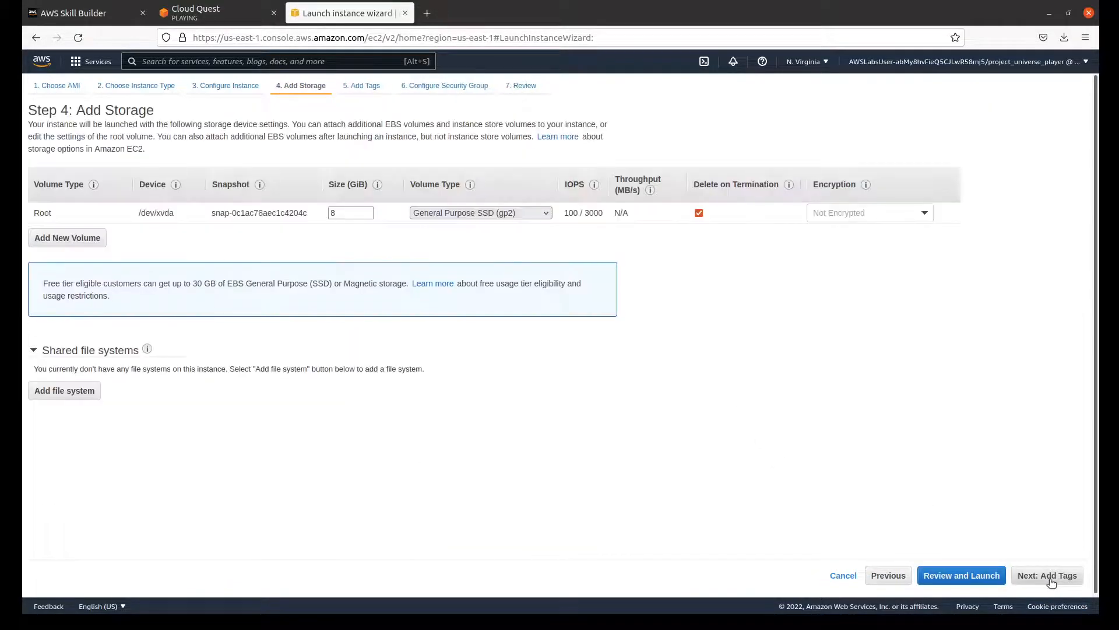
# Step: Advance the Cloud Quest instructions to step 9 and continue the AWS launch wizard to Add Tags with the default storage settings
pyautogui.click(221, 13)
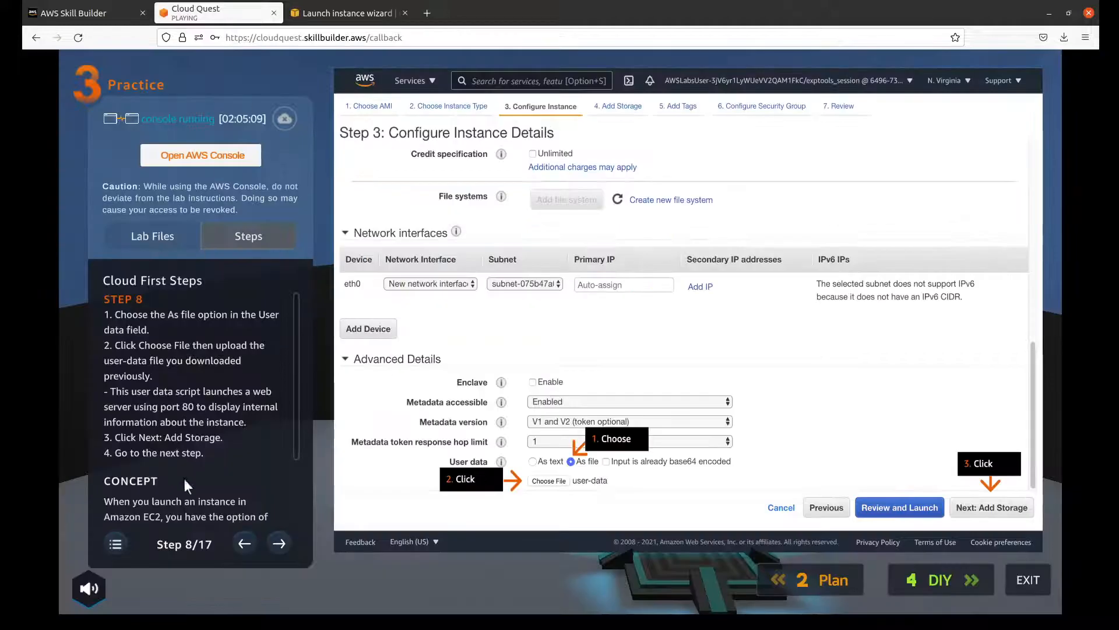
pyautogui.click(273, 536)
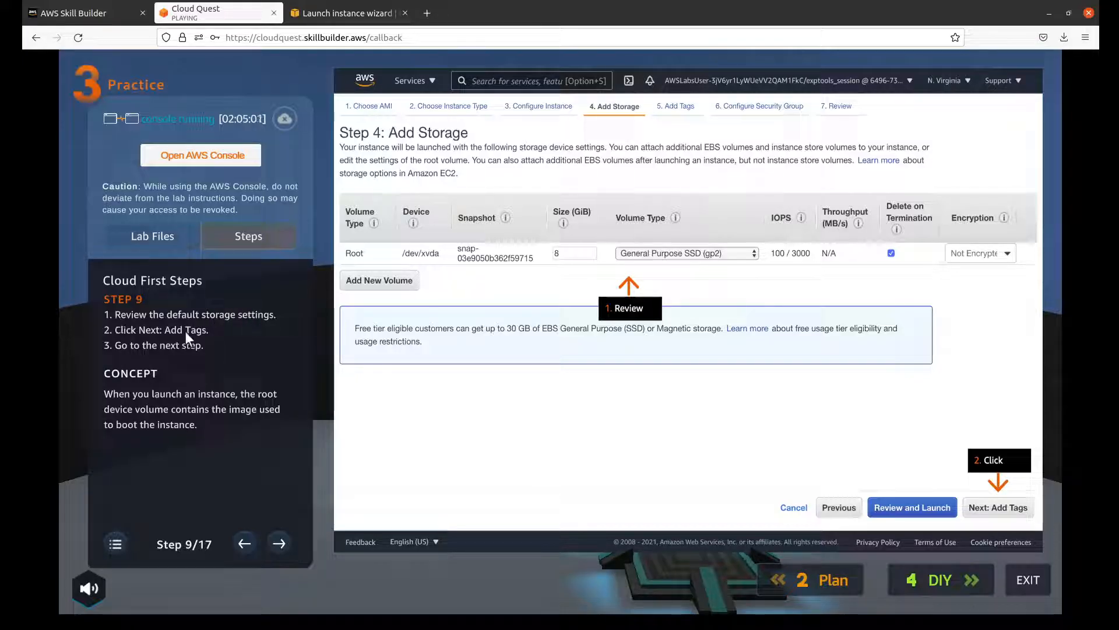
pyautogui.click(305, 15)
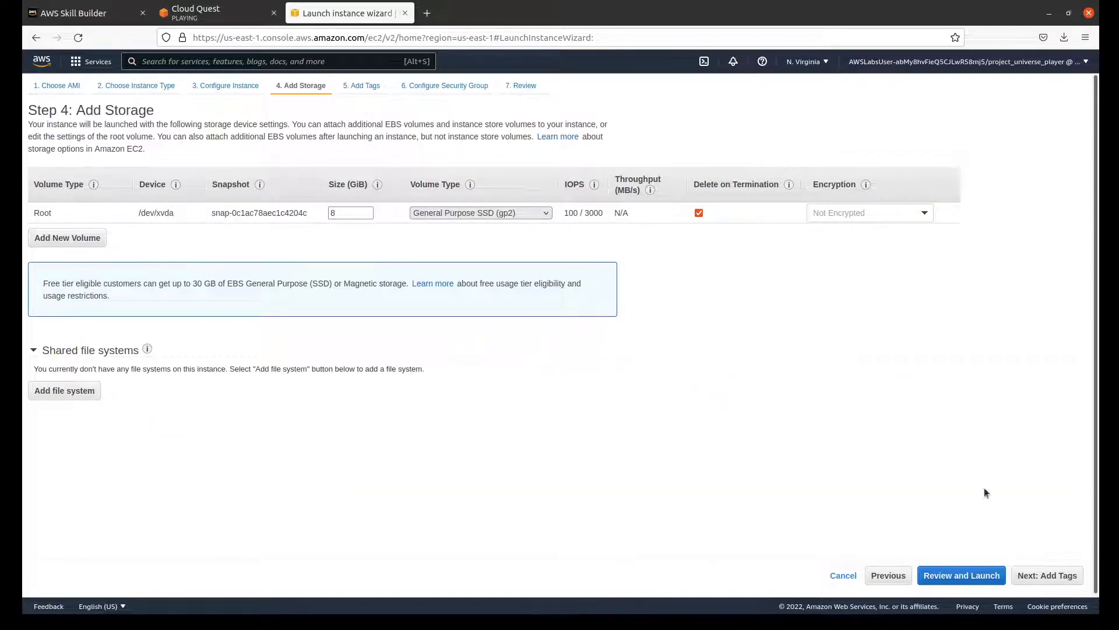
pyautogui.click(1048, 577)
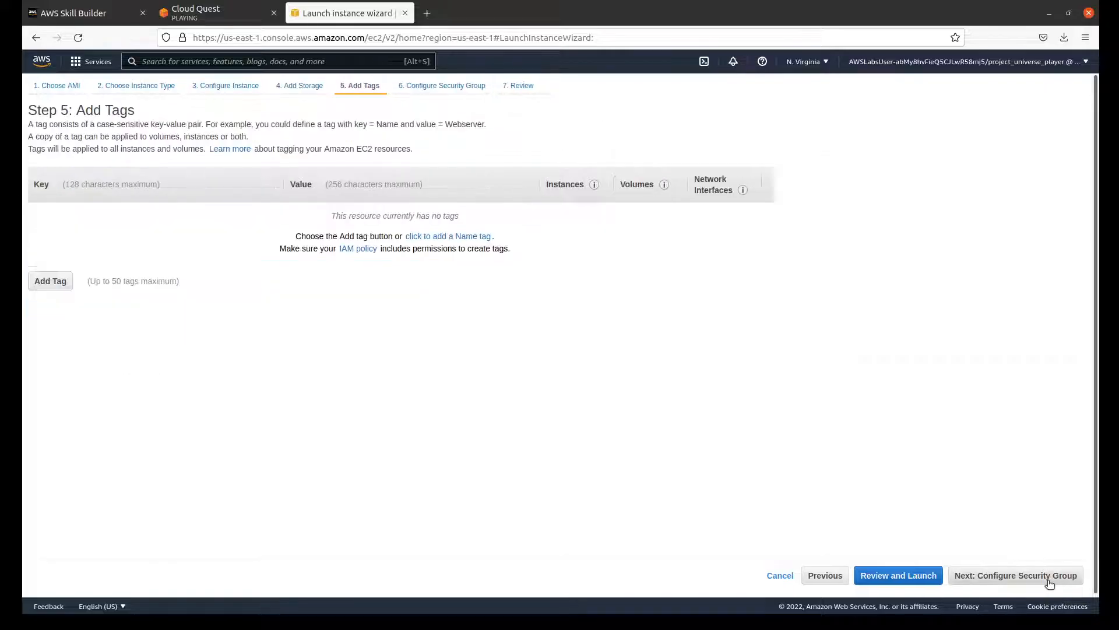
# Step: Advance the Cloud Quest instructions to step 10 and continue the AWS launch wizard to Configure Security Group without adding tags
pyautogui.click(251, 8)
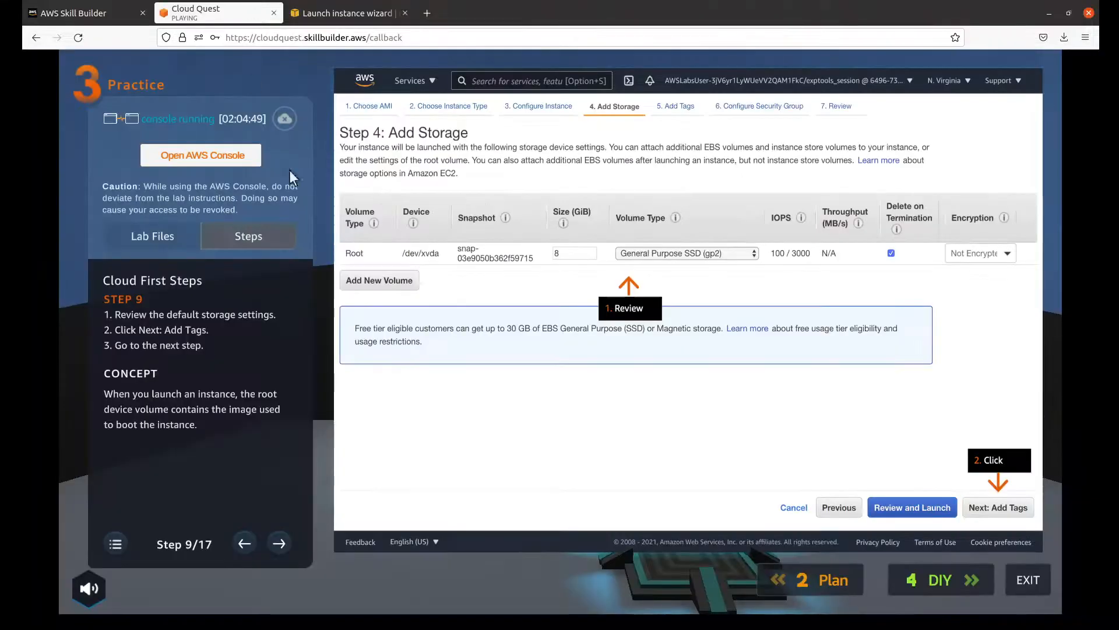
pyautogui.click(278, 538)
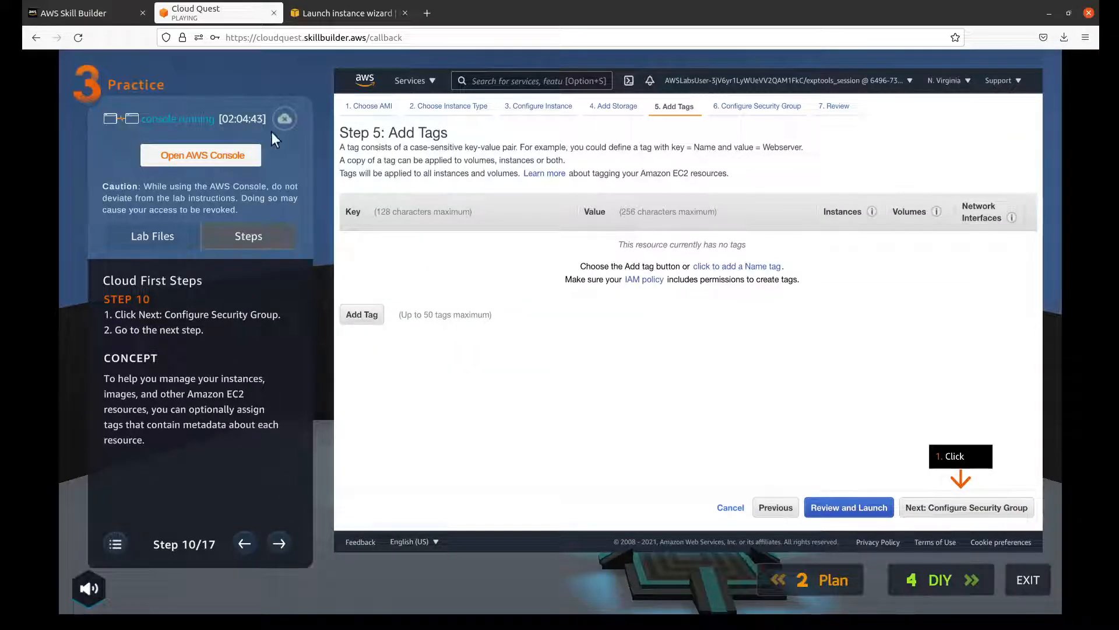
pyautogui.click(346, 19)
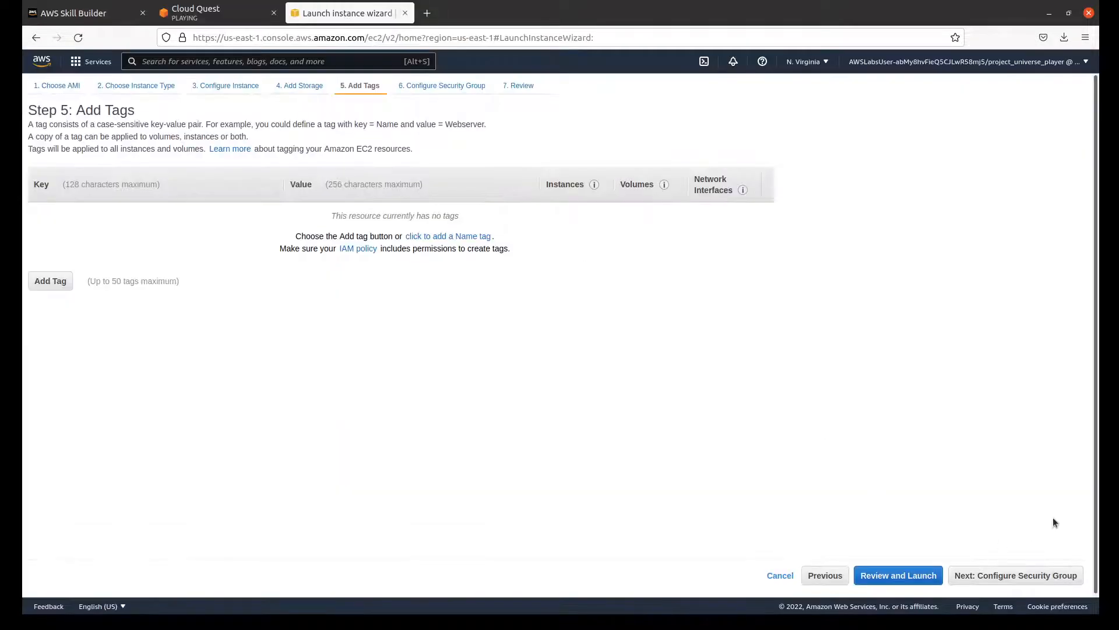
pyautogui.click(1040, 575)
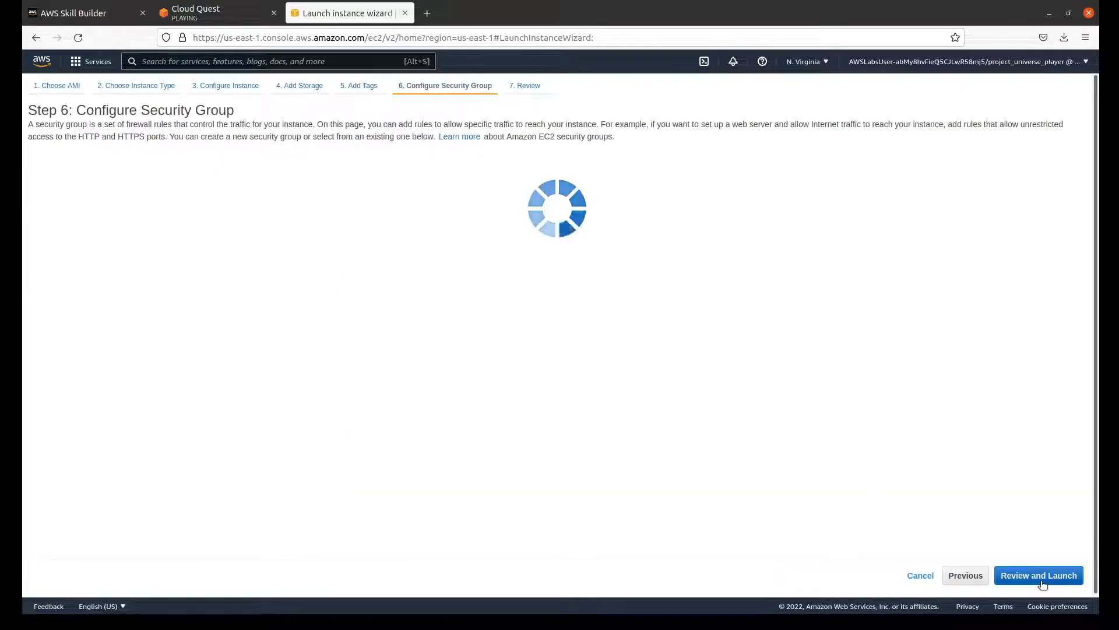
# Step: Advance the Cloud Quest instructions to step 11 and name the new security group Security-Group-Lab in the AWS launch wizard
pyautogui.click(217, 12)
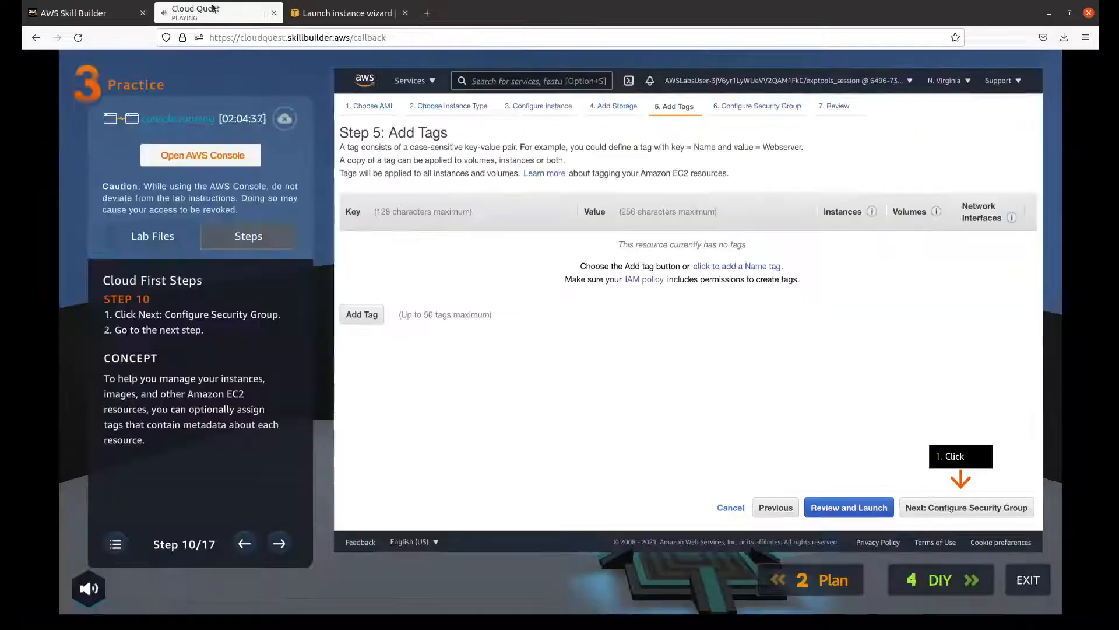
pyautogui.click(290, 535)
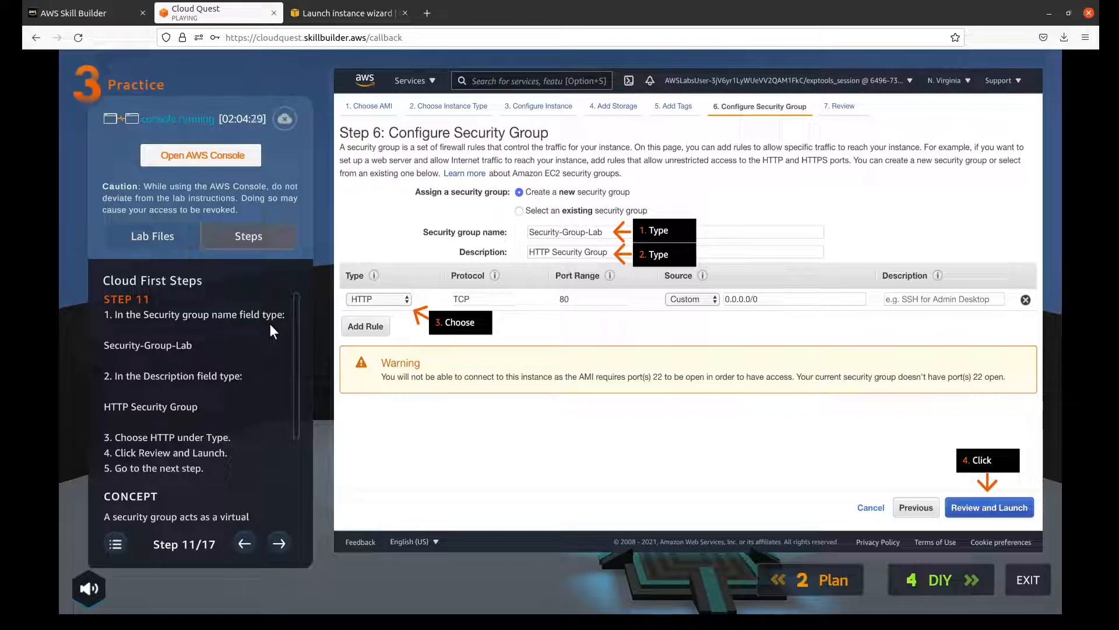
pyautogui.click(342, 15)
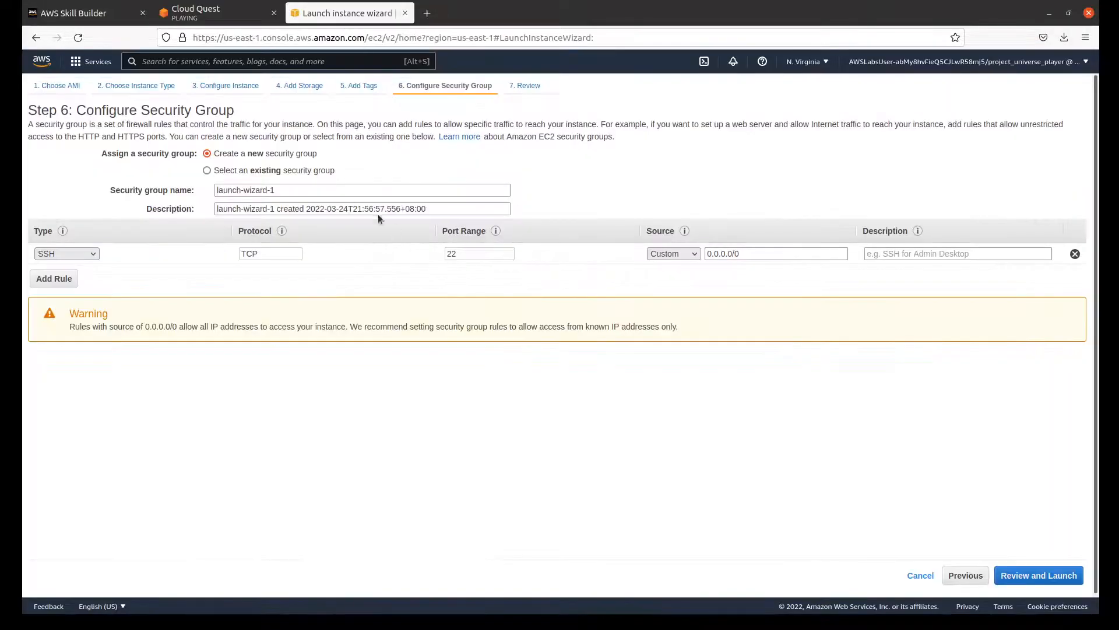
pyautogui.tripleClick(340, 190)
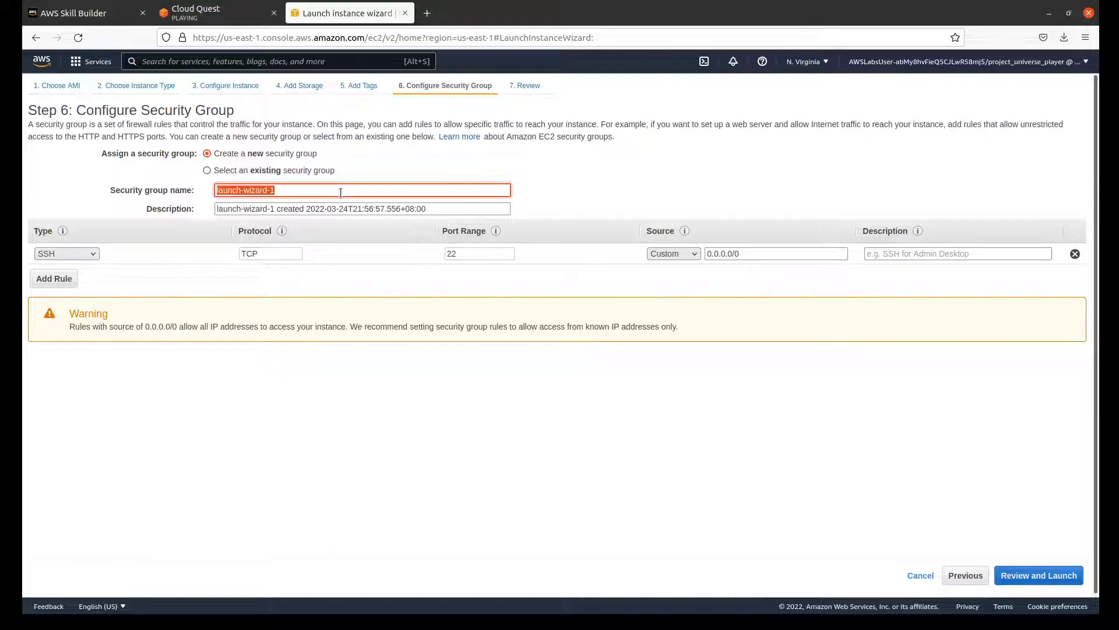
pyautogui.click(225, 22)
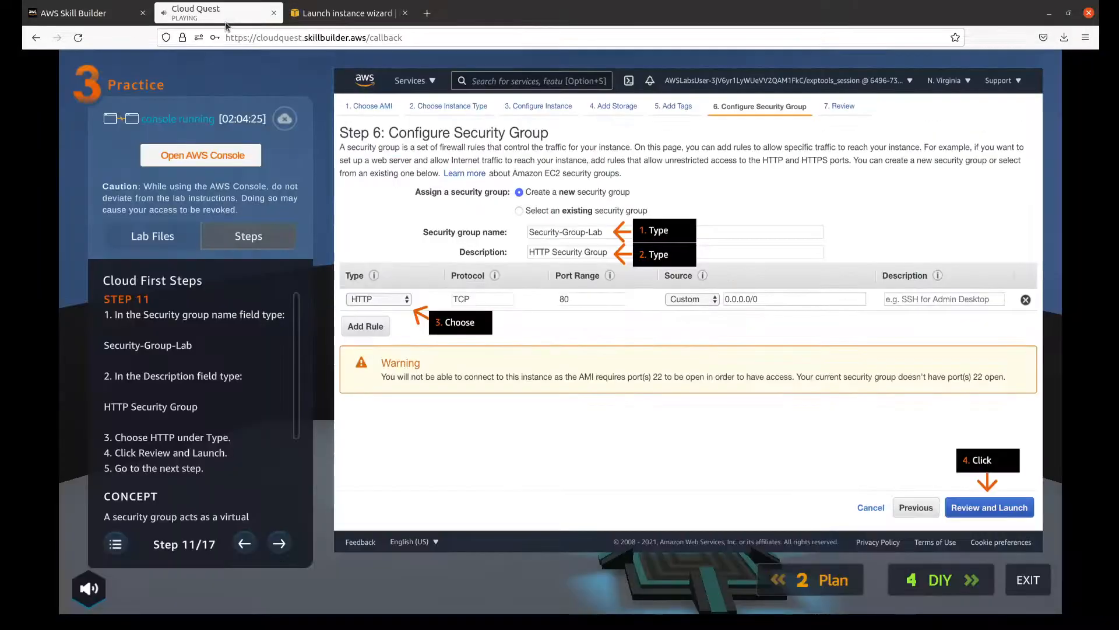
pyautogui.click(359, 26)
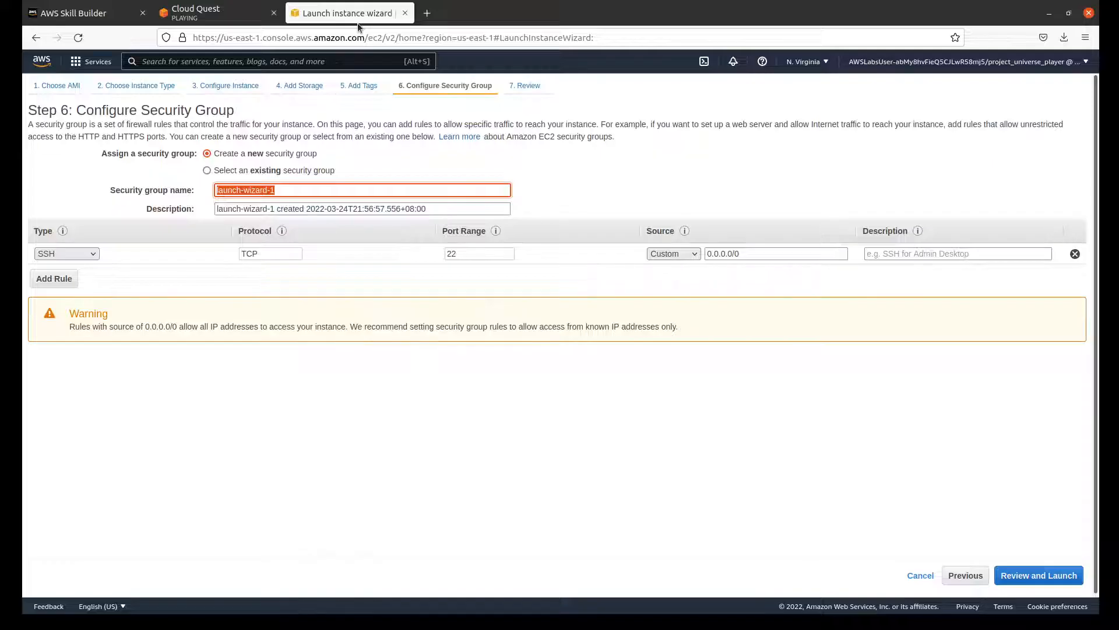
pyautogui.write('Security-Group-')
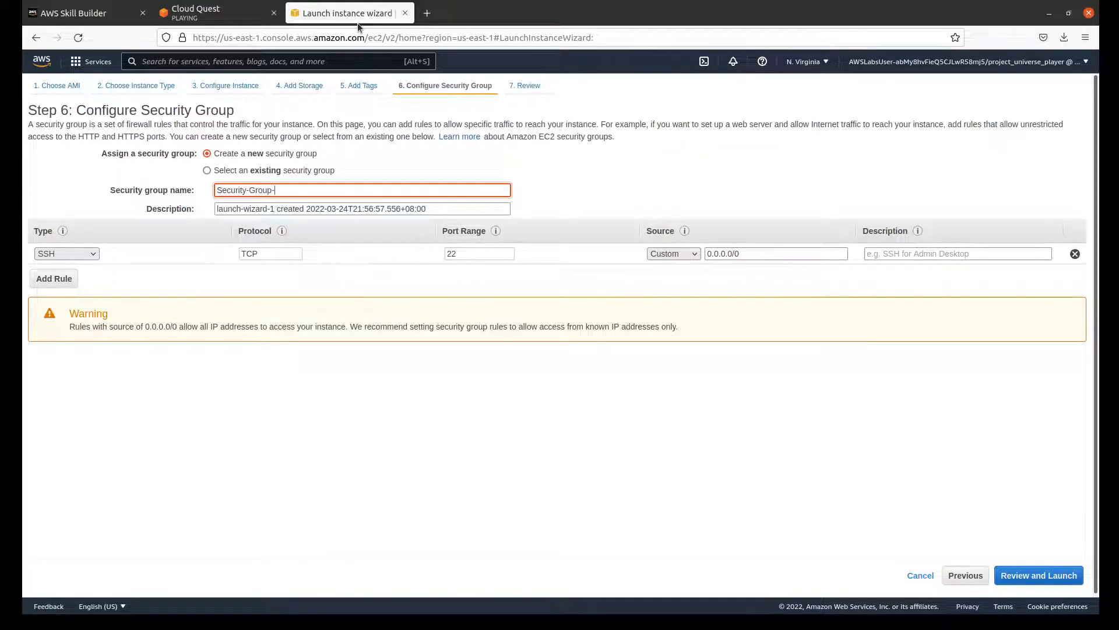
pyautogui.write('Lab')
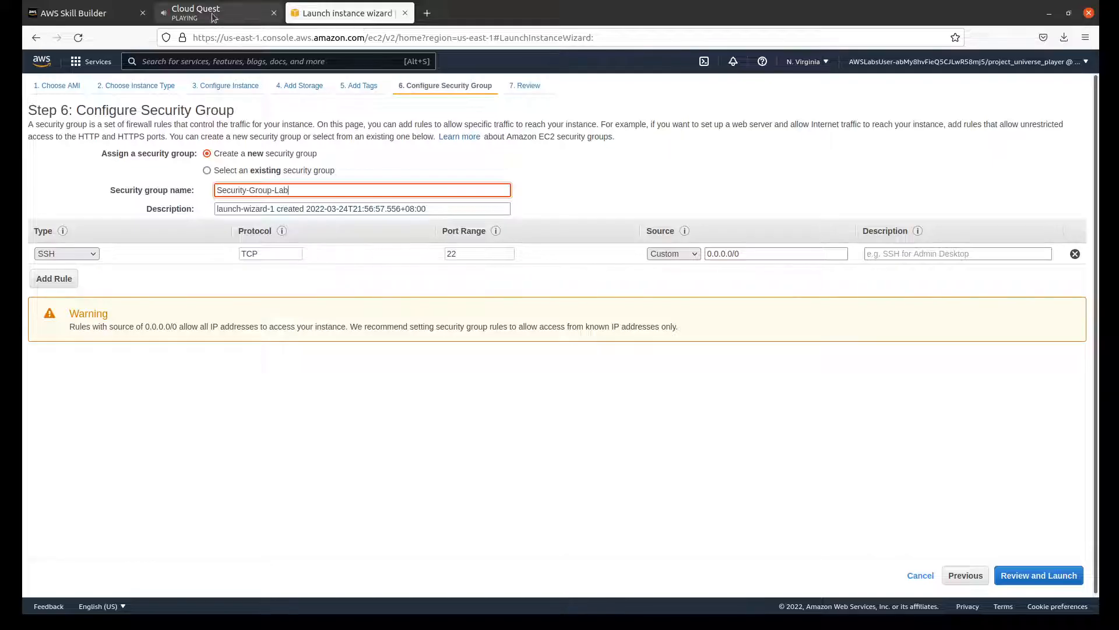
# Step: Check the step 11 instructions in Cloud Quest and set the security group's description to HTTP Security Group in the AWS launch wizard
pyautogui.click(213, 17)
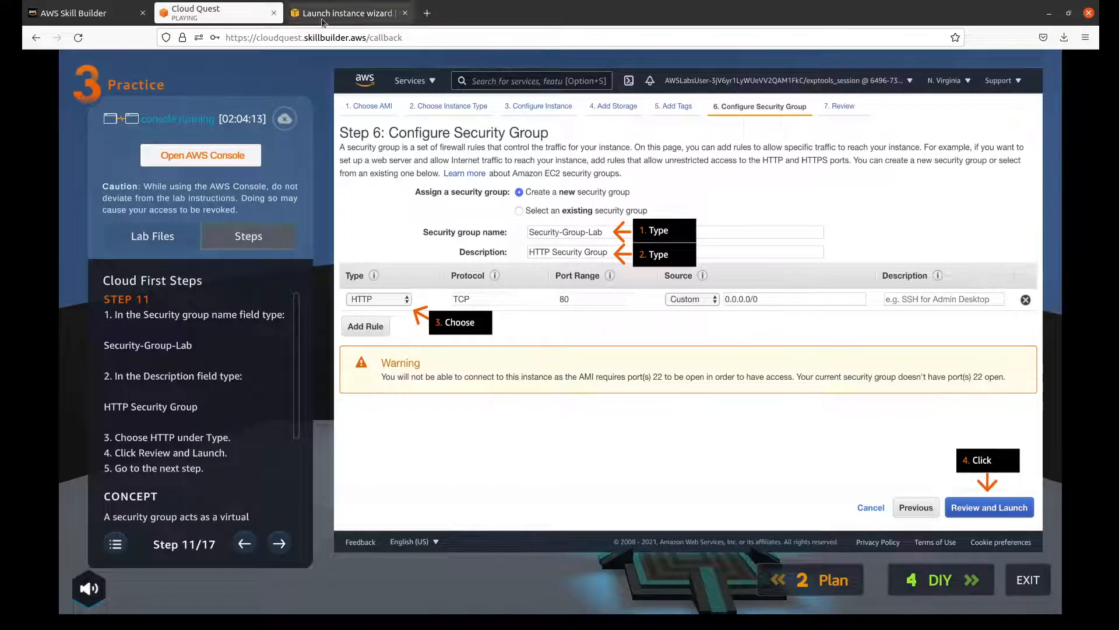
pyautogui.click(322, 21)
pyautogui.click(220, 9)
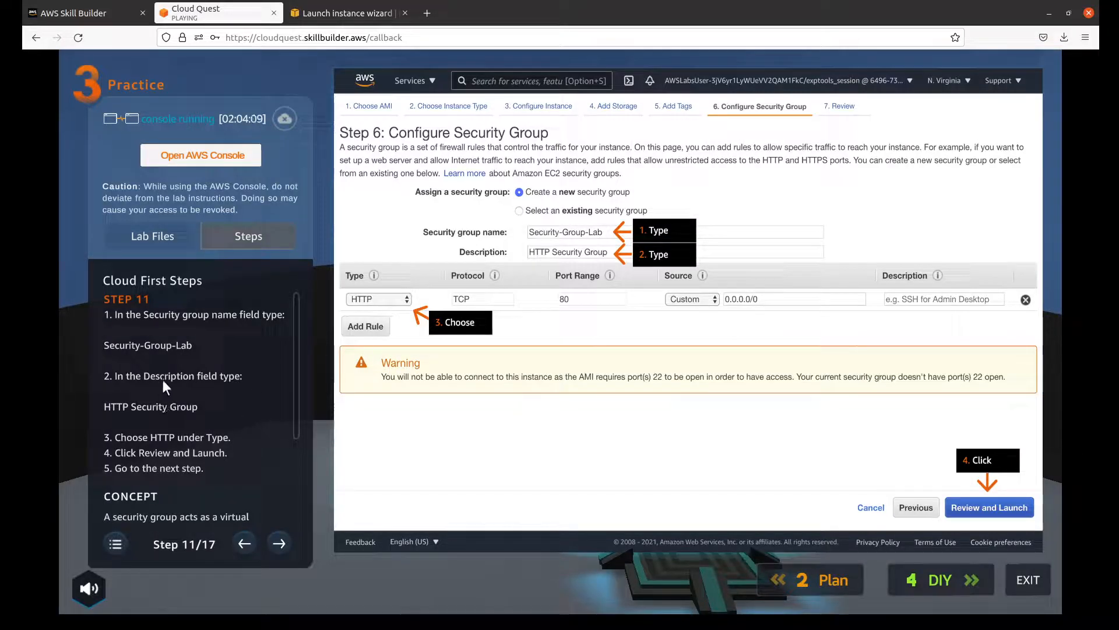
pyautogui.click(343, 18)
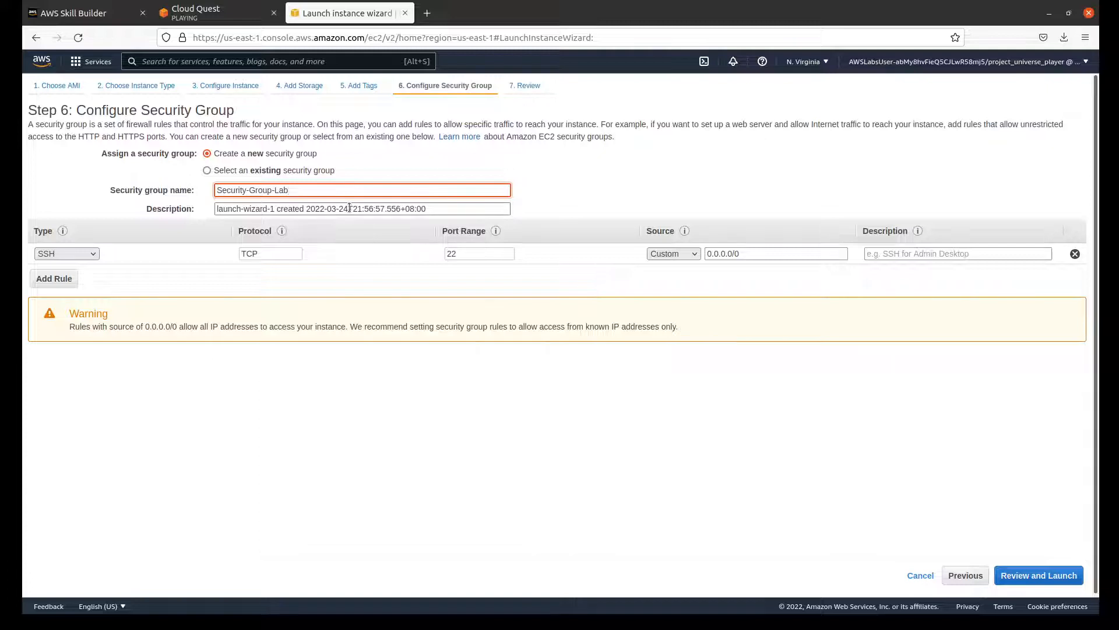
pyautogui.tripleClick(349, 209)
pyautogui.write('HTT')
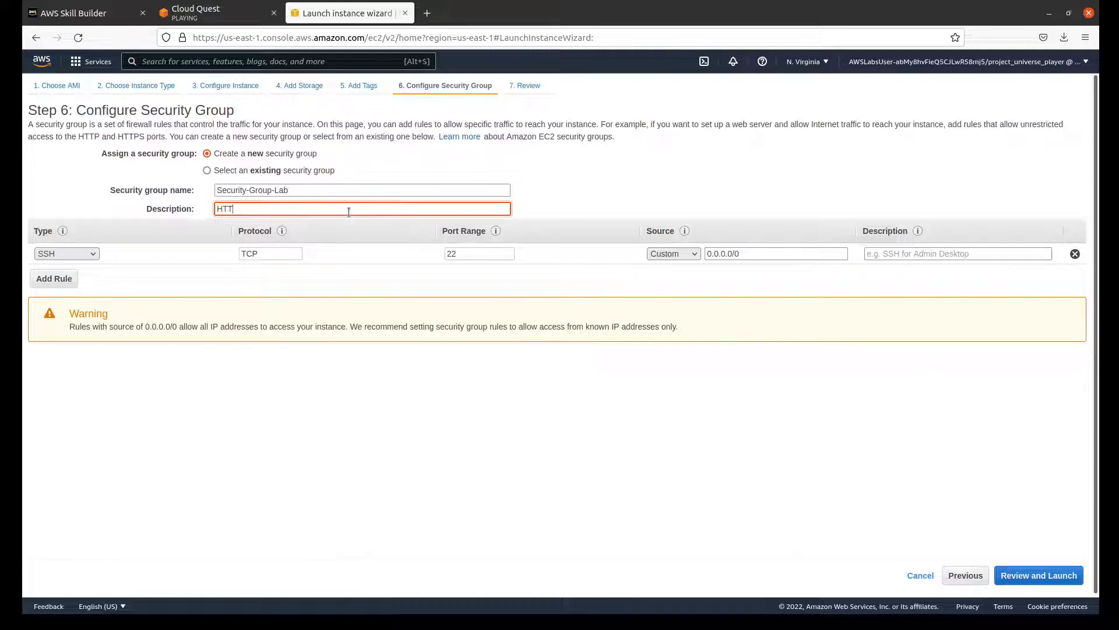
pyautogui.write('P Security Group')
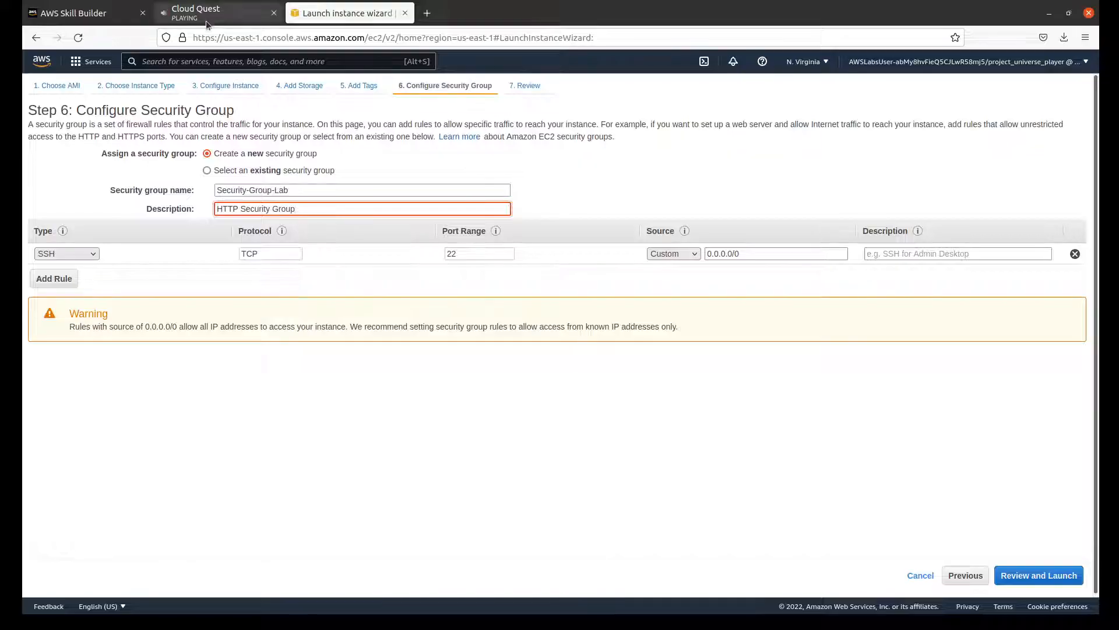
# Step: Recheck step 11 in Cloud Quest, change the security group rule's type to HTTP in the AWS launch wizard, and continue to Review
pyautogui.click(217, 16)
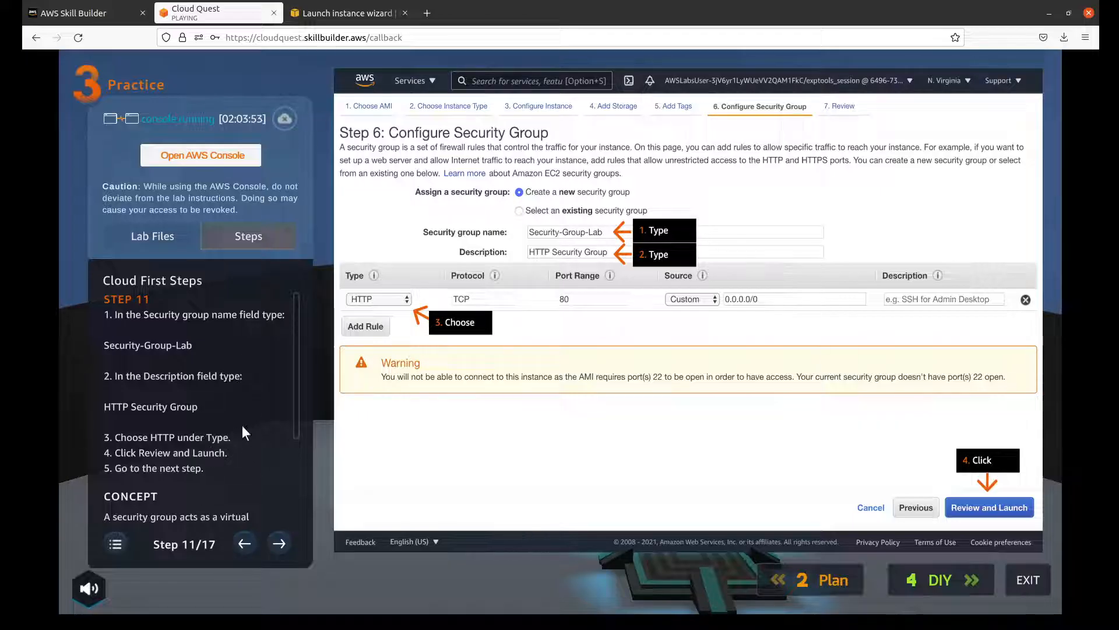
pyautogui.click(329, 13)
pyautogui.click(84, 254)
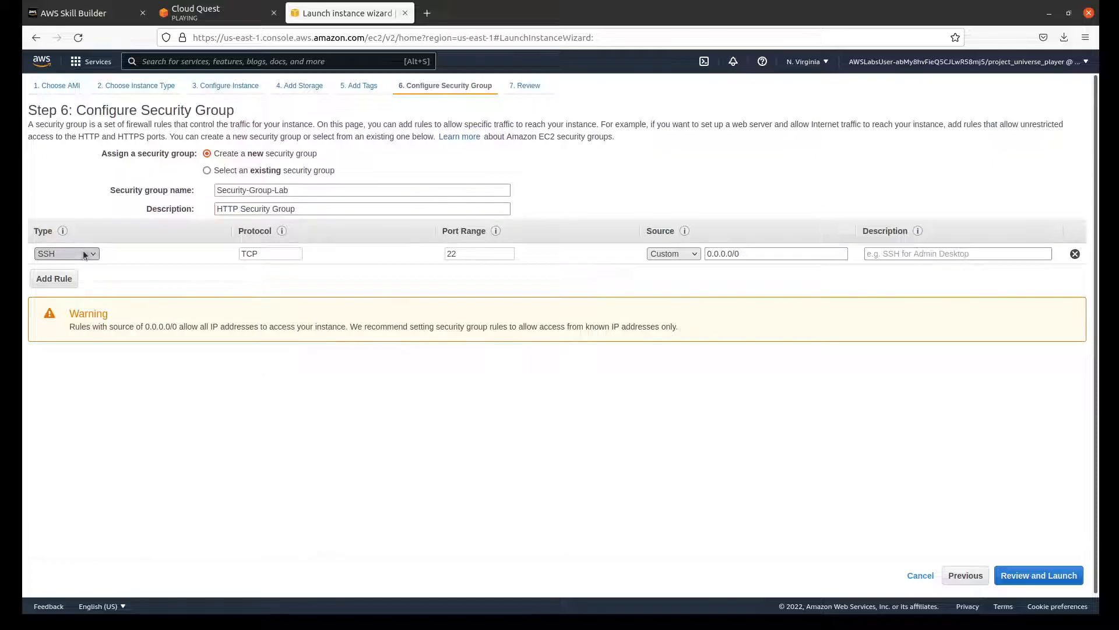
pyautogui.click(86, 488)
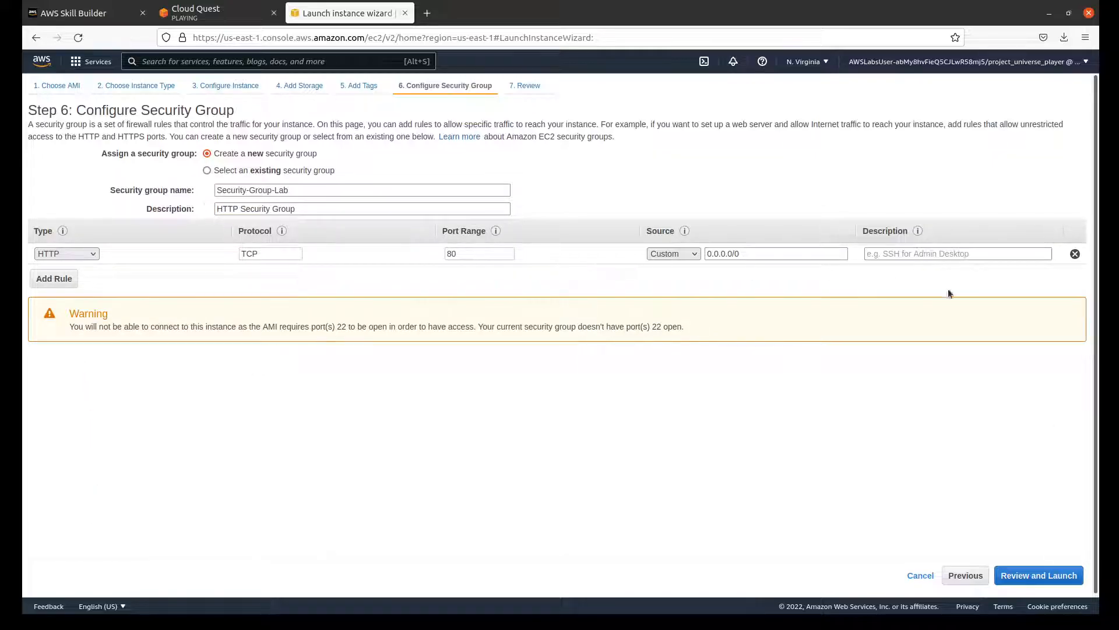
pyautogui.click(1068, 577)
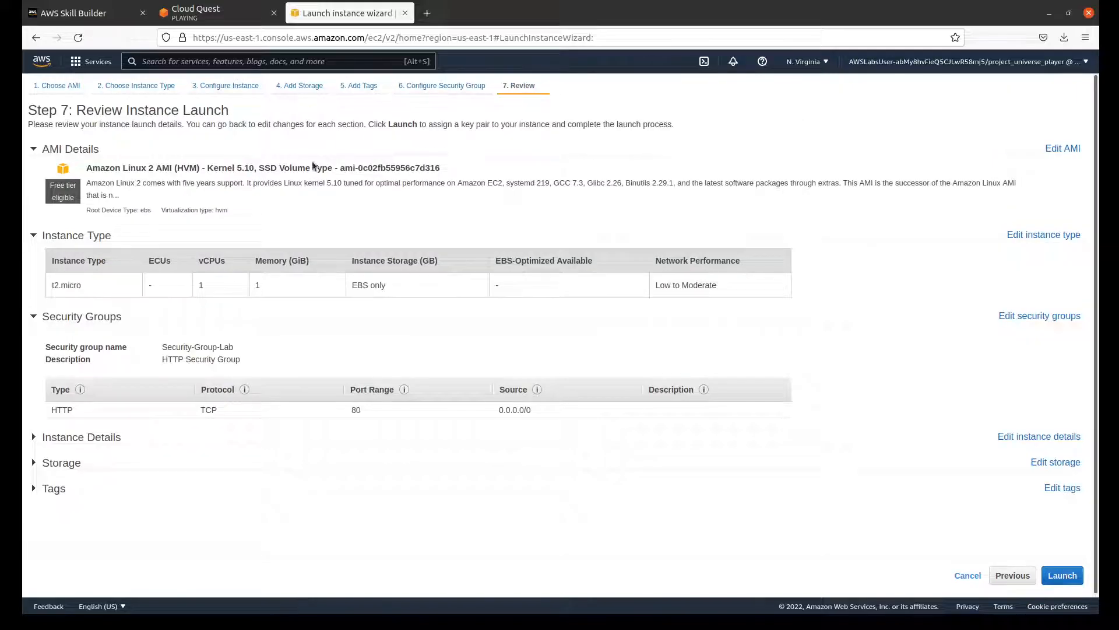
# Step: Advance the Cloud Quest instructions to step 12 and launch from the AWS review page to open the key pair options
pyautogui.click(259, 11)
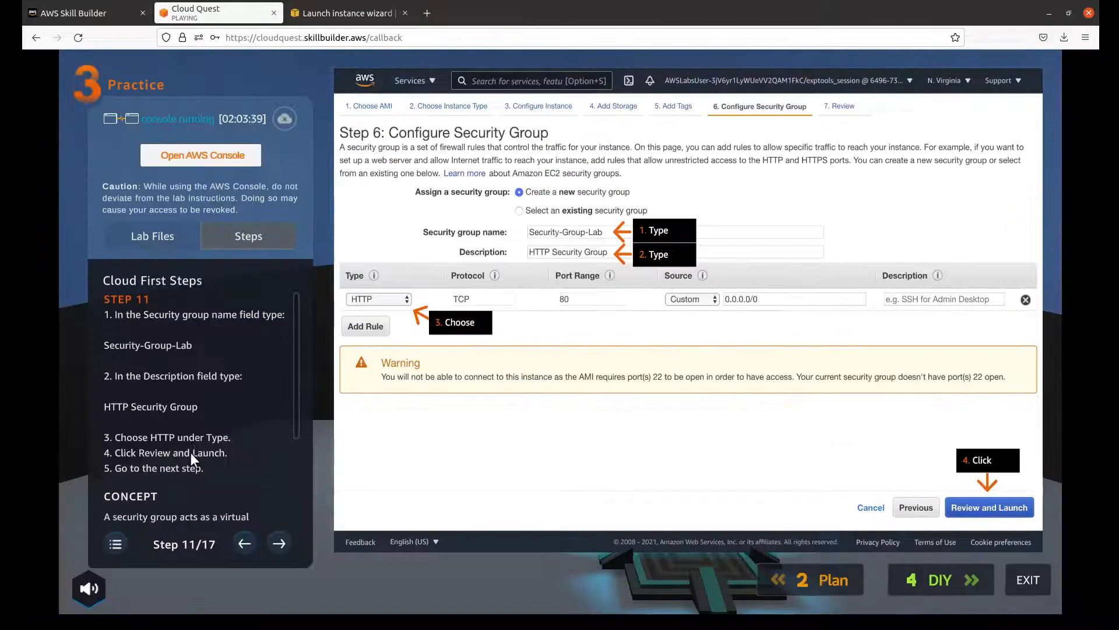
pyautogui.click(276, 537)
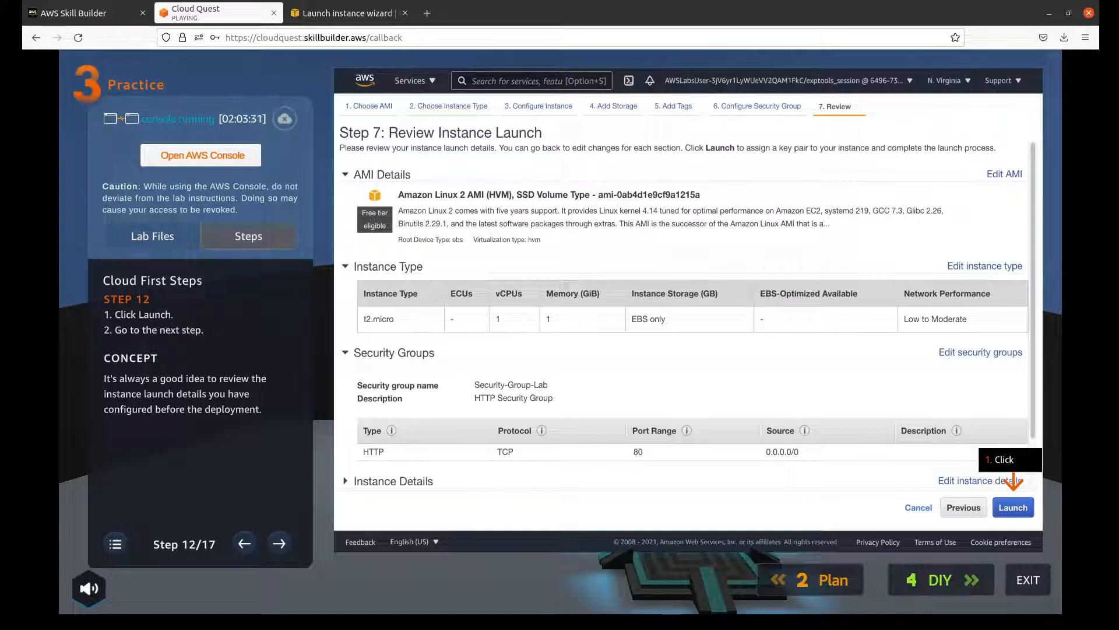
pyautogui.click(349, 9)
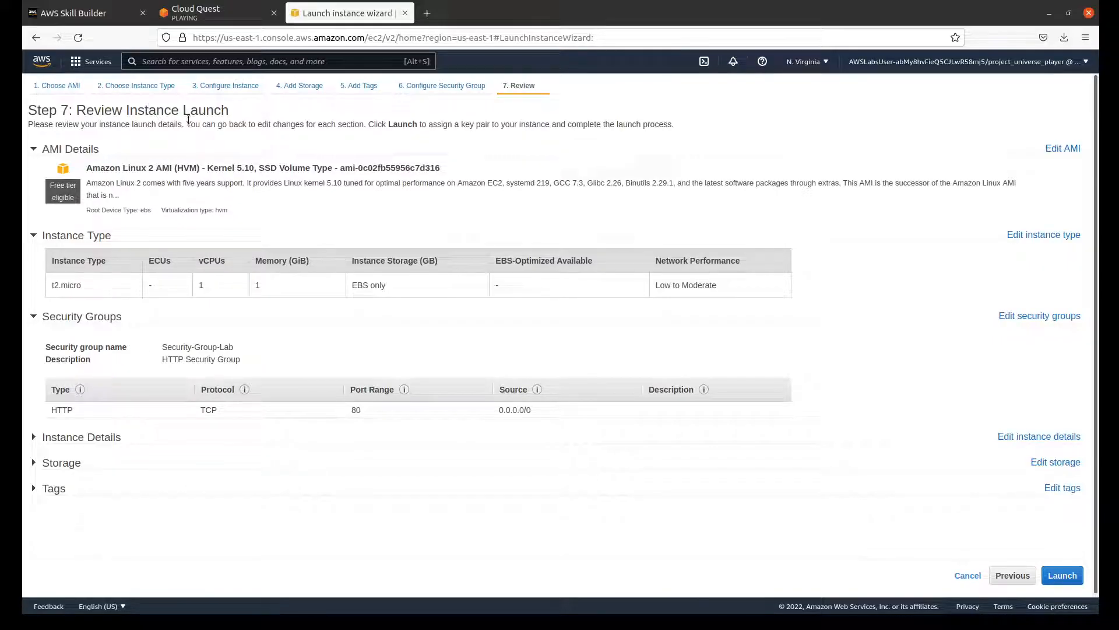
pyautogui.click(1069, 577)
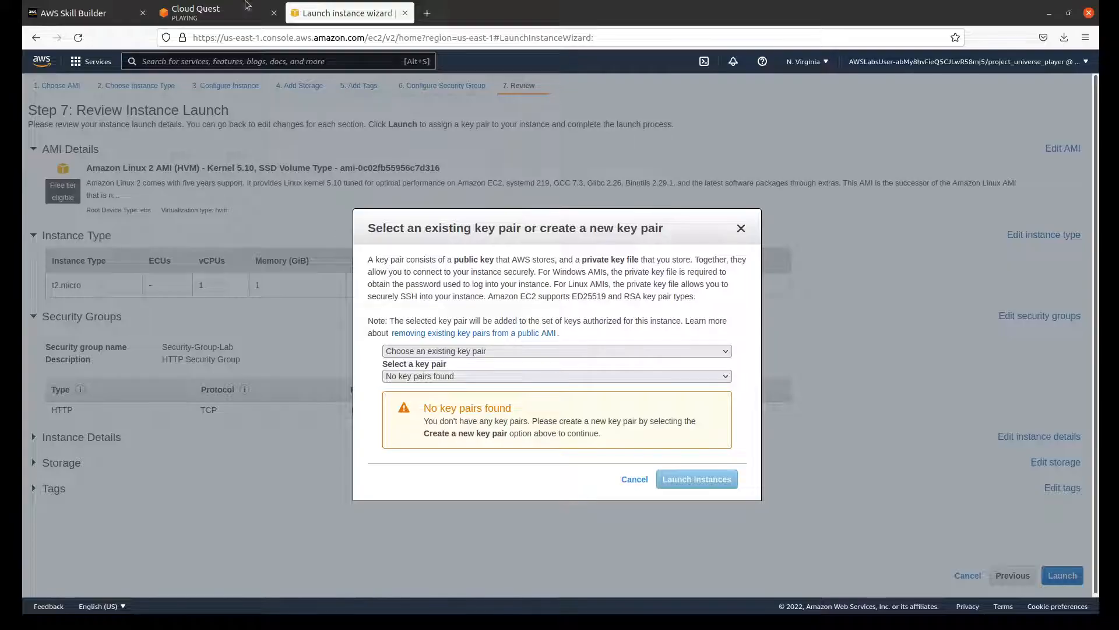
# Step: Advance the Cloud Quest instructions to step 13 and launch the AWS instance with Proceed without a key pair, accepting the acknowledgement
pyautogui.click(220, 13)
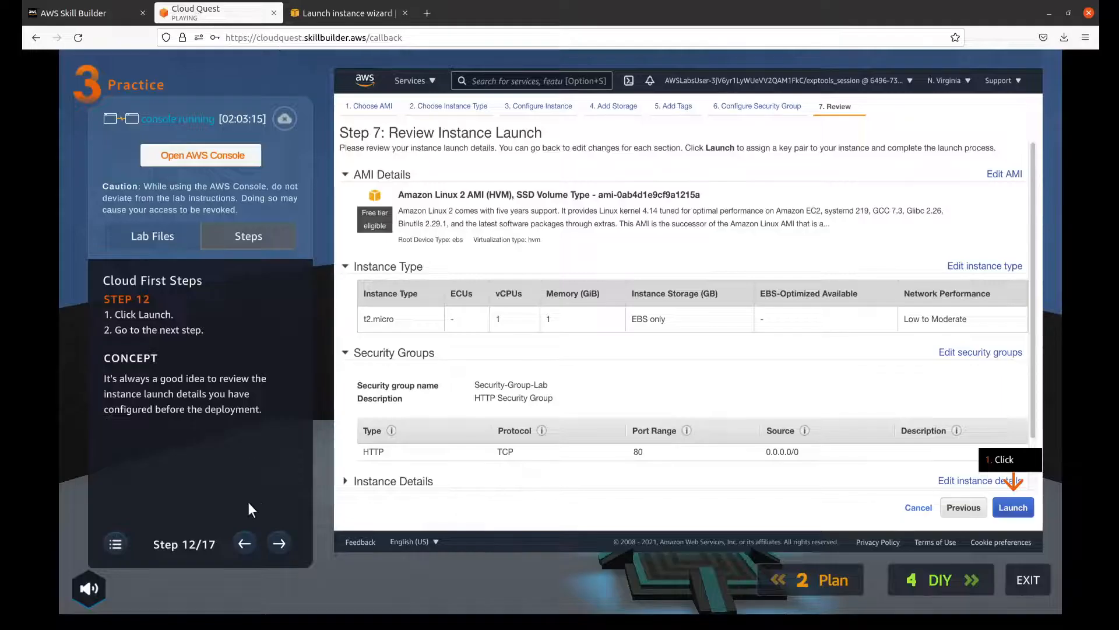
pyautogui.click(271, 540)
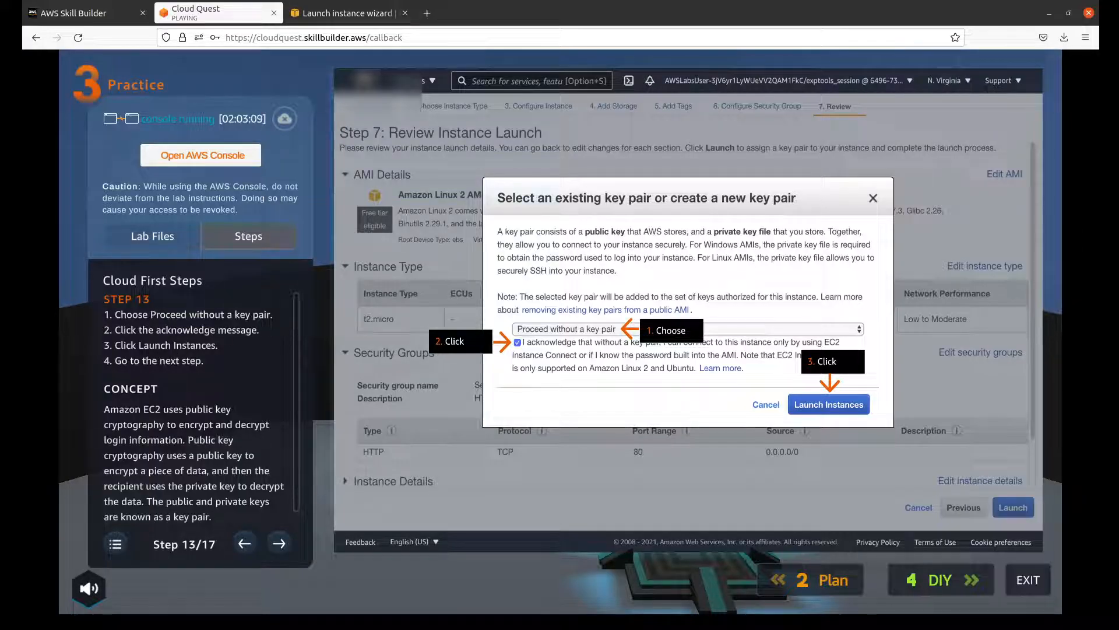
pyautogui.click(363, 6)
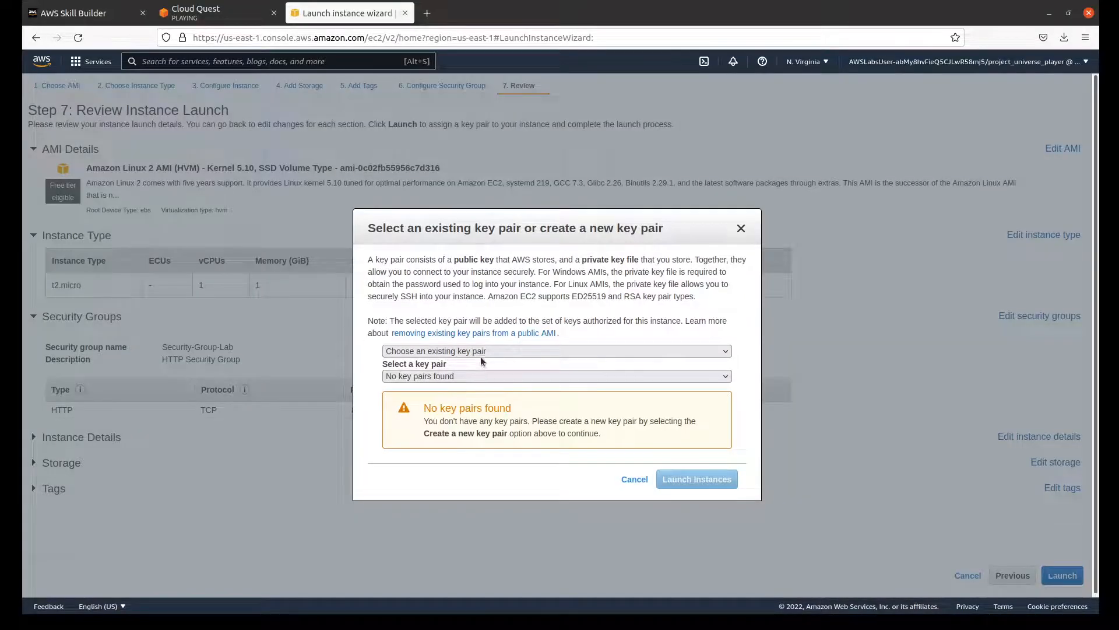
pyautogui.click(485, 402)
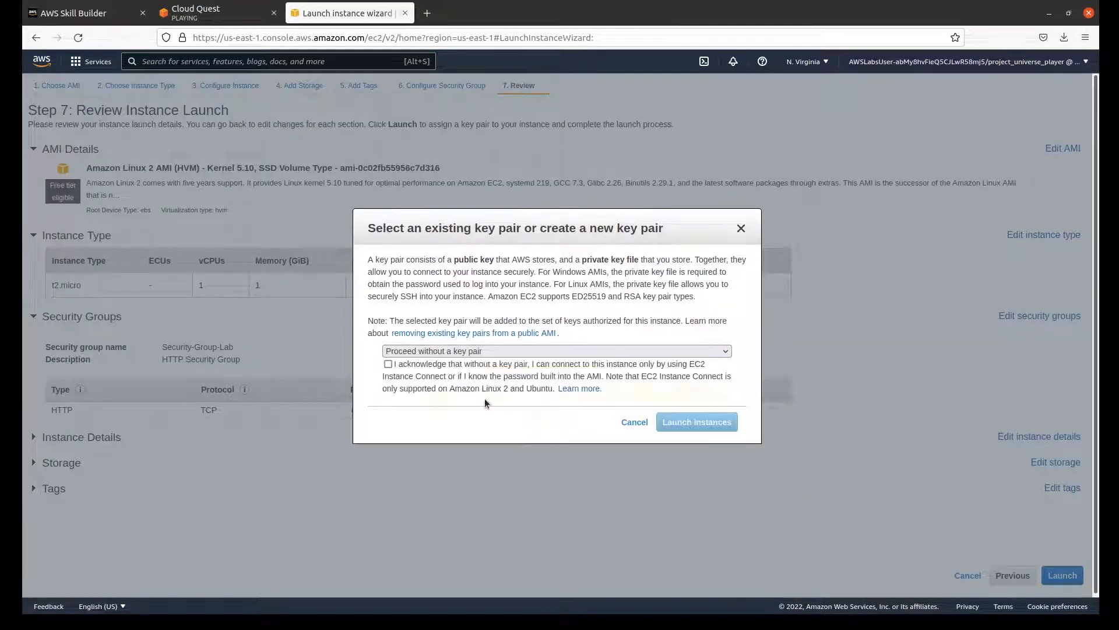
pyautogui.click(388, 365)
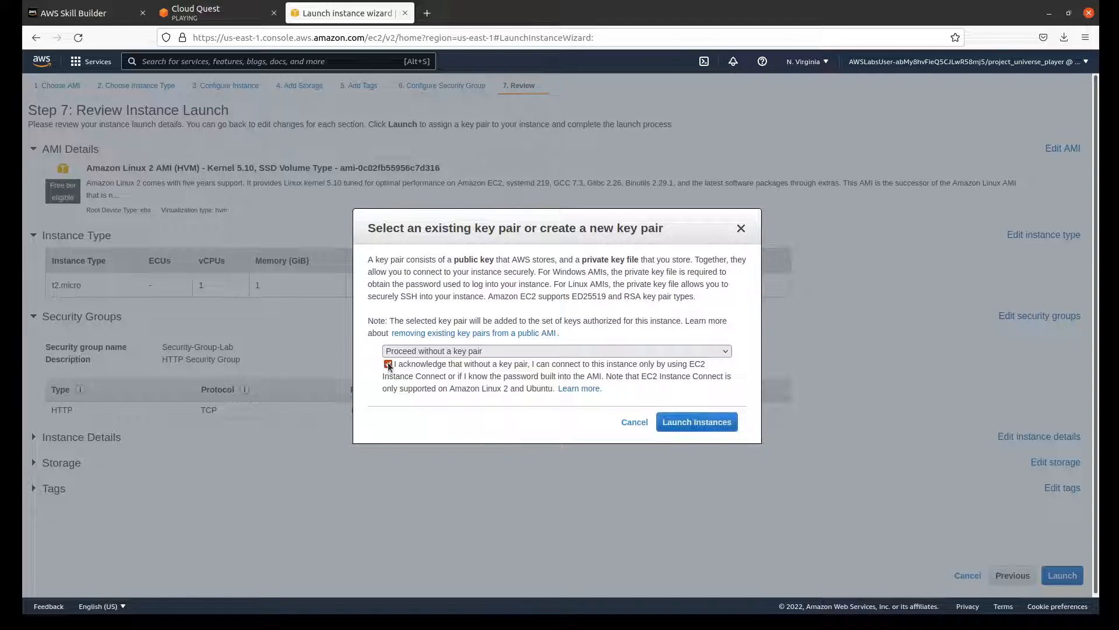
pyautogui.click(701, 422)
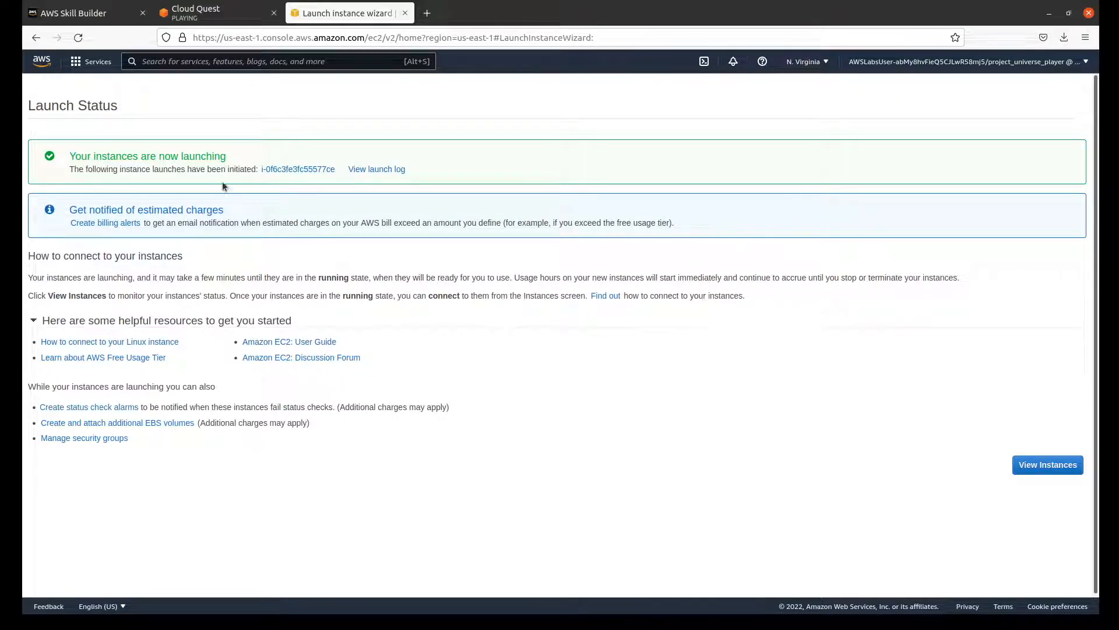
# Step: Advance the Cloud Quest instructions to step 14 and open the EC2 instances list from the AWS launch status page
pyautogui.click(212, 17)
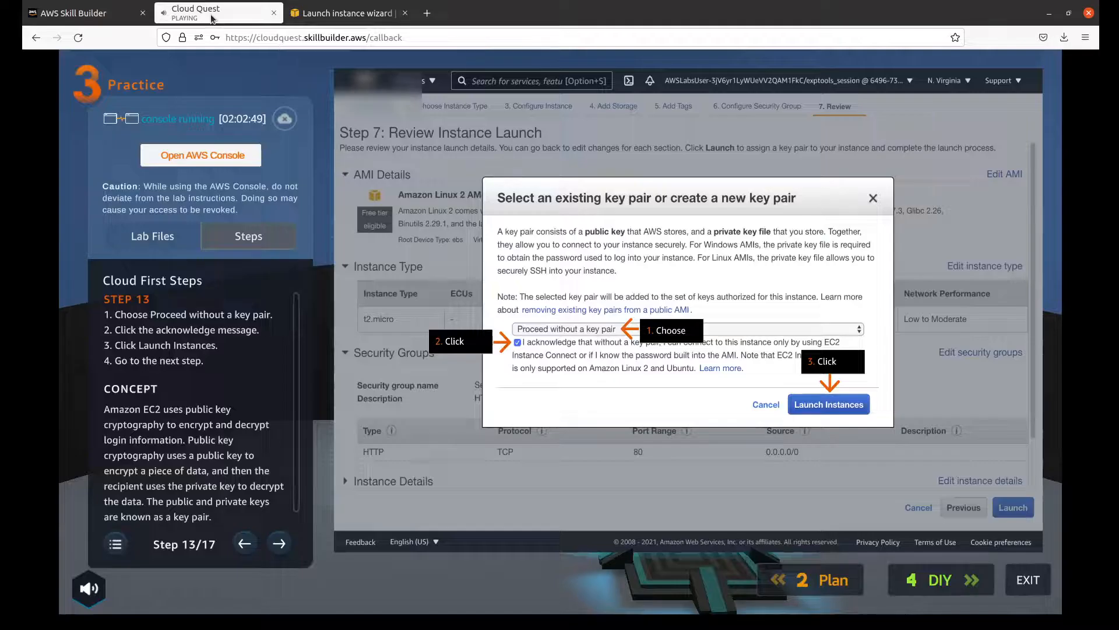
pyautogui.click(279, 536)
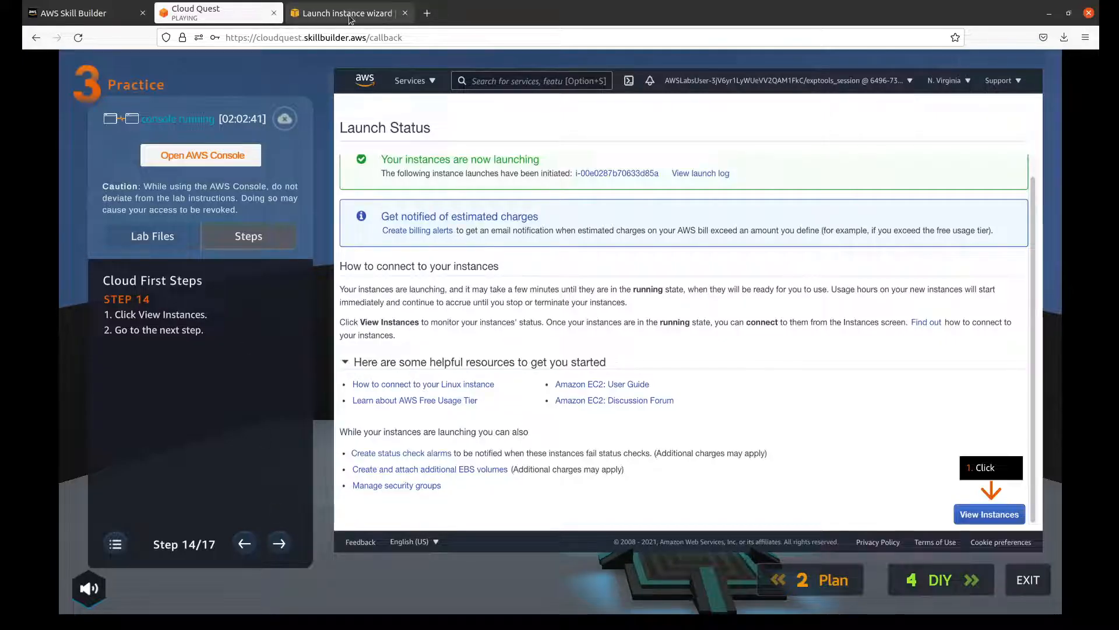
pyautogui.click(303, 14)
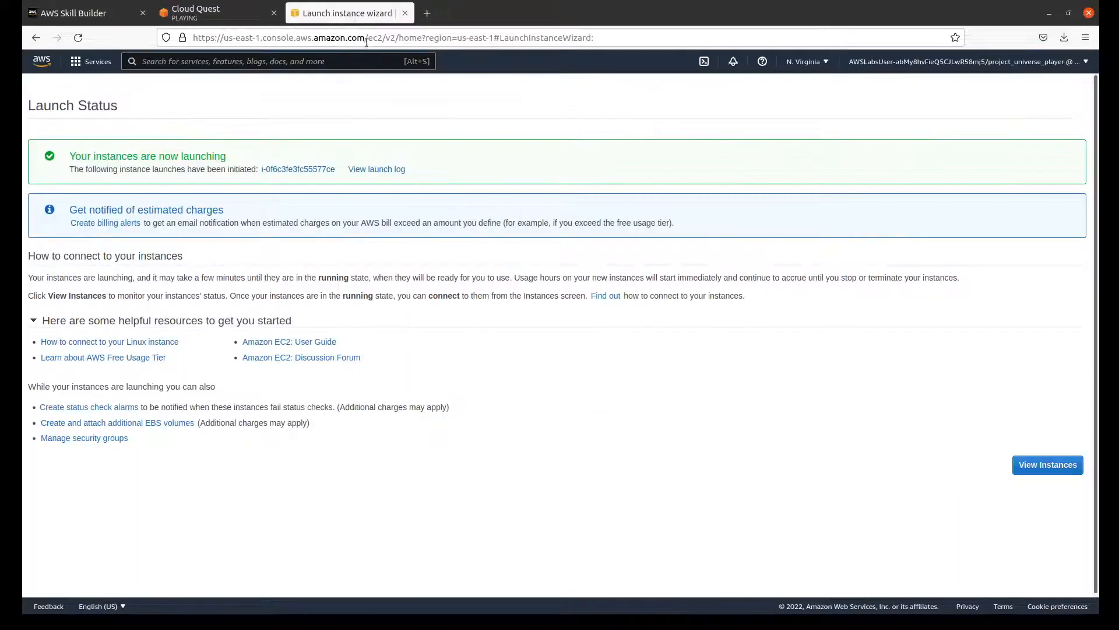
pyautogui.click(1049, 464)
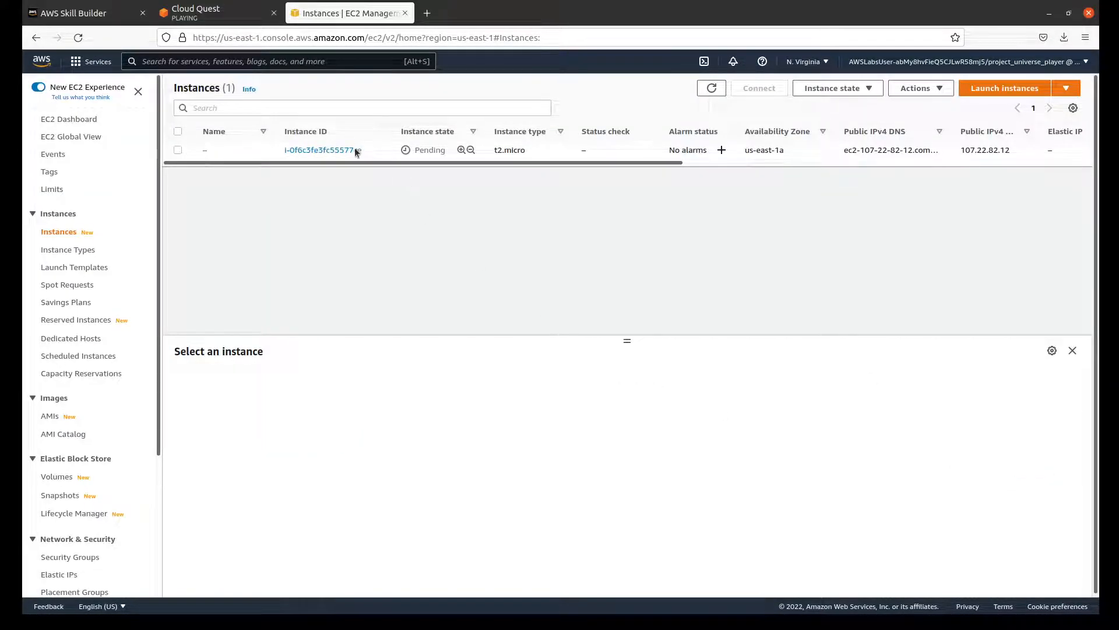
# Step: Advance the Cloud Quest instructions to step 15, select the launched instance in the EC2 instances list, and recheck the instructions
pyautogui.click(217, 14)
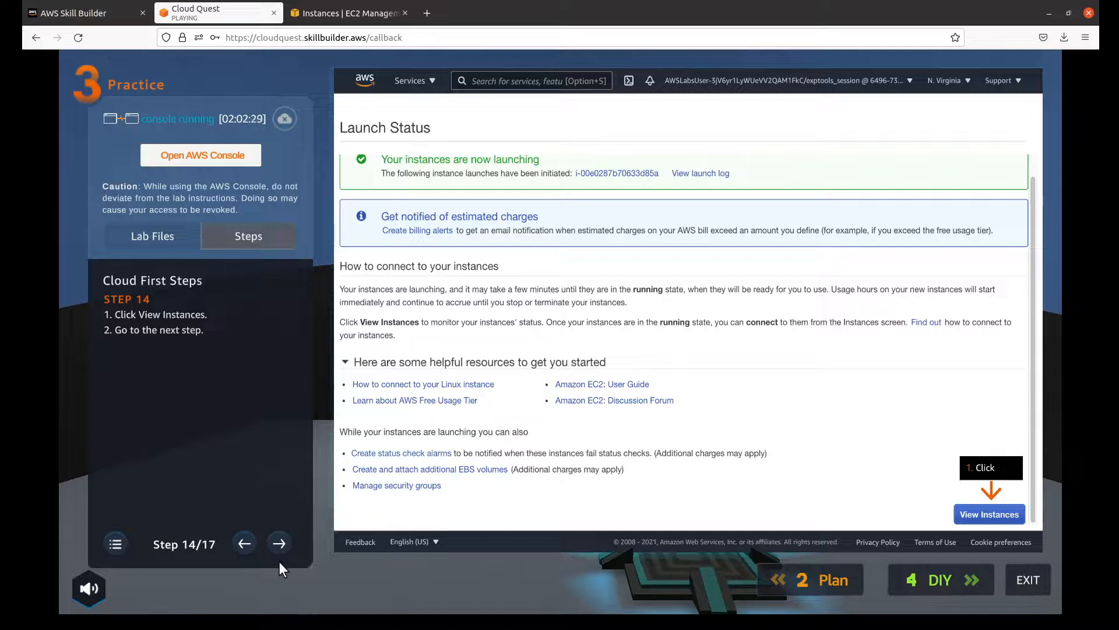
pyautogui.click(280, 545)
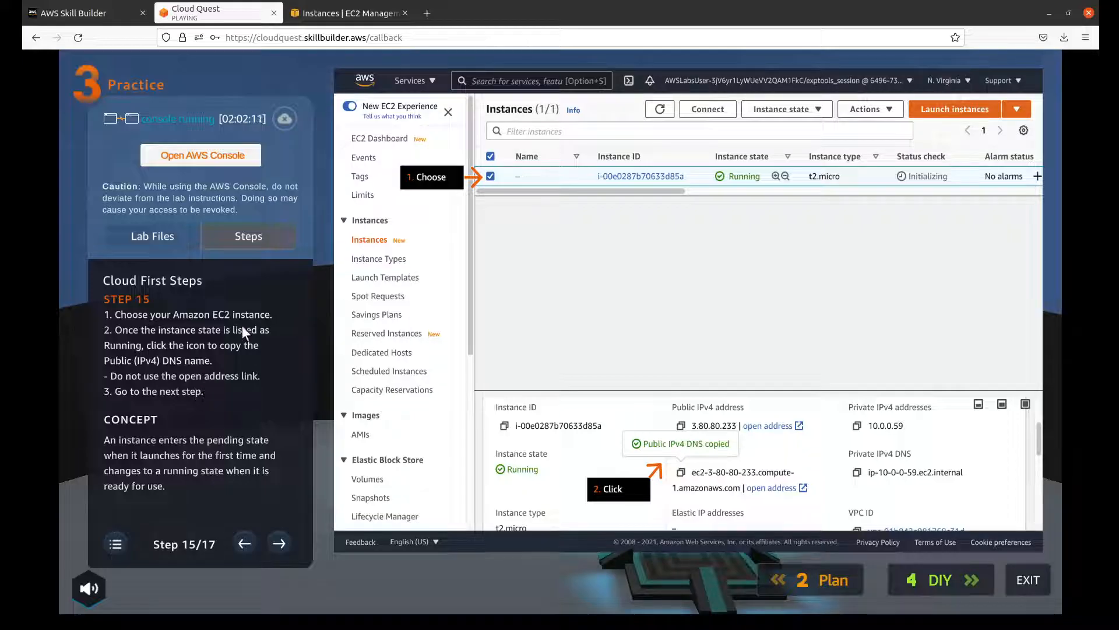
pyautogui.click(344, 16)
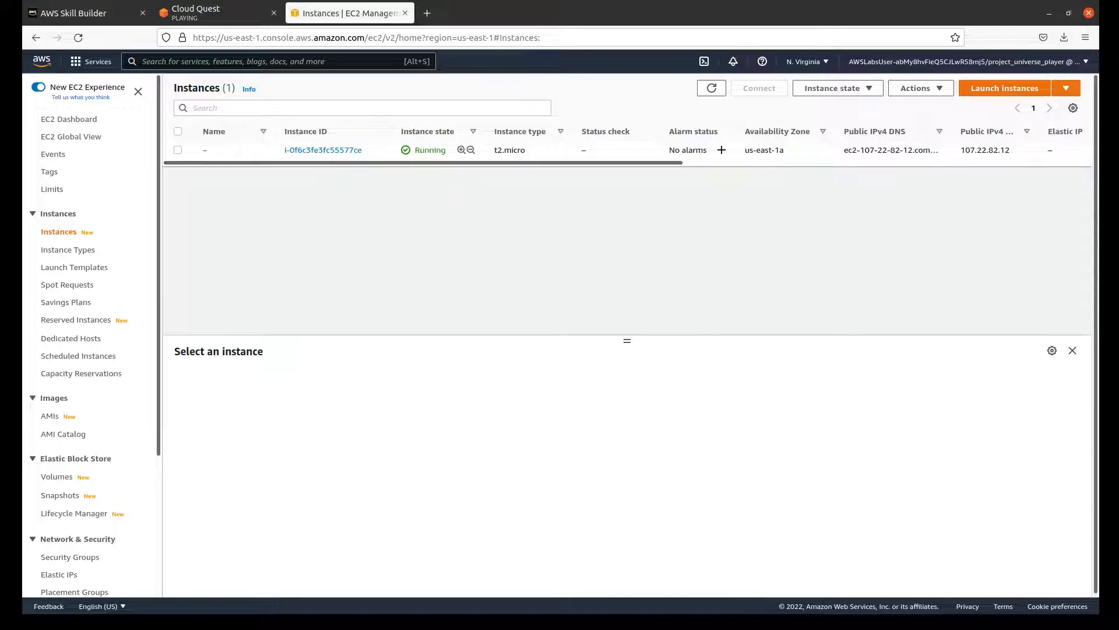
pyautogui.click(205, 14)
pyautogui.click(364, 12)
pyautogui.click(179, 151)
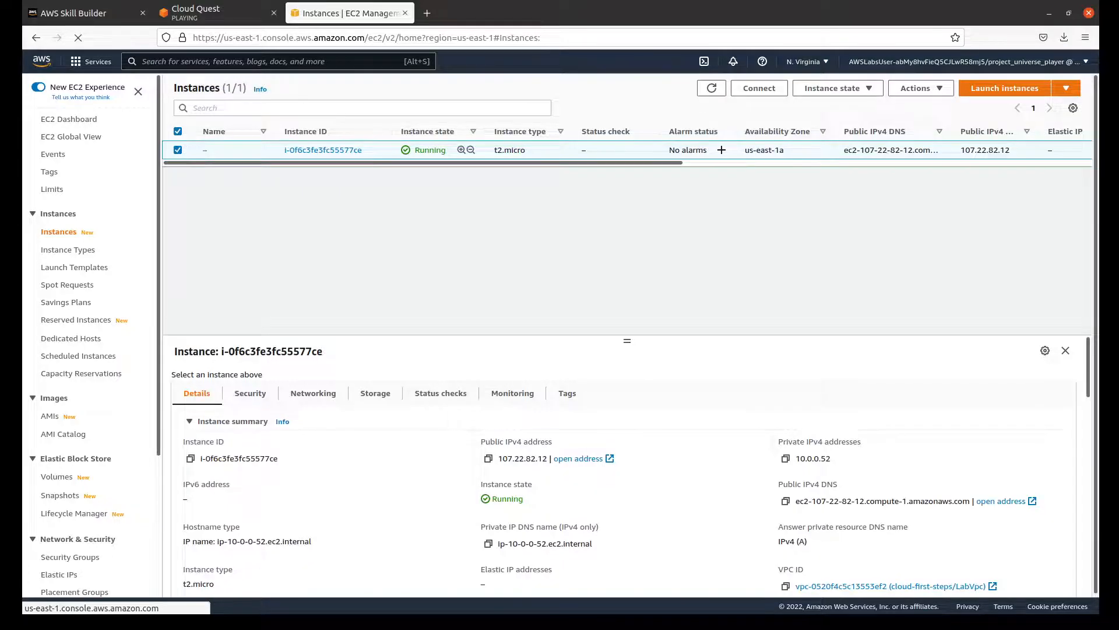
pyautogui.click(199, 13)
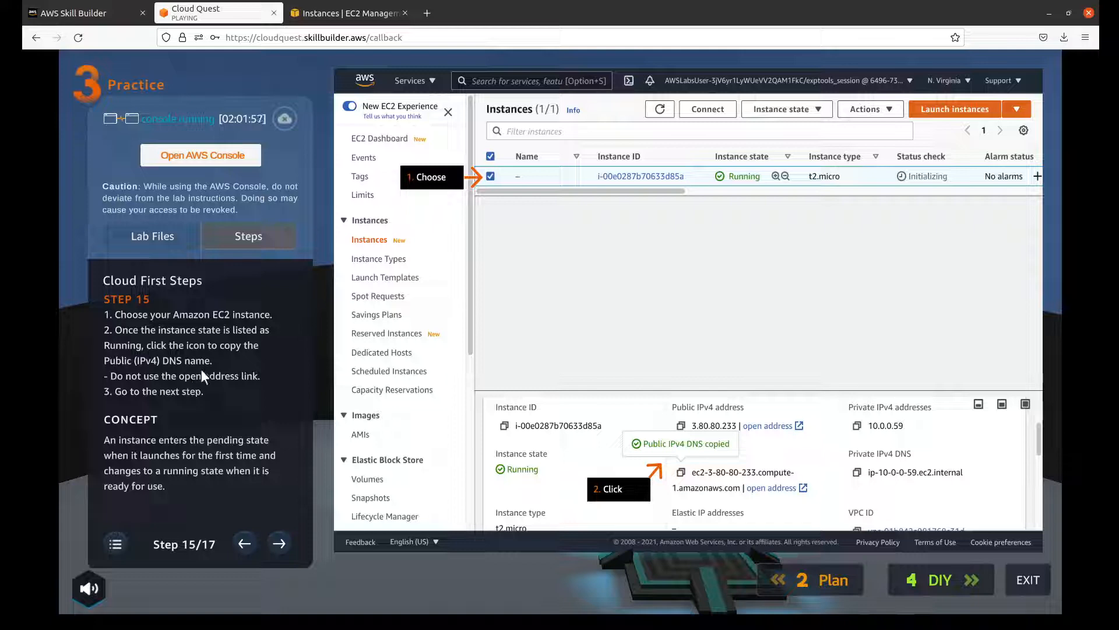
# Step: Copy the instance's private IP DNS name from its details and compare it with step 15 of the Cloud Quest instructions
pyautogui.click(325, 15)
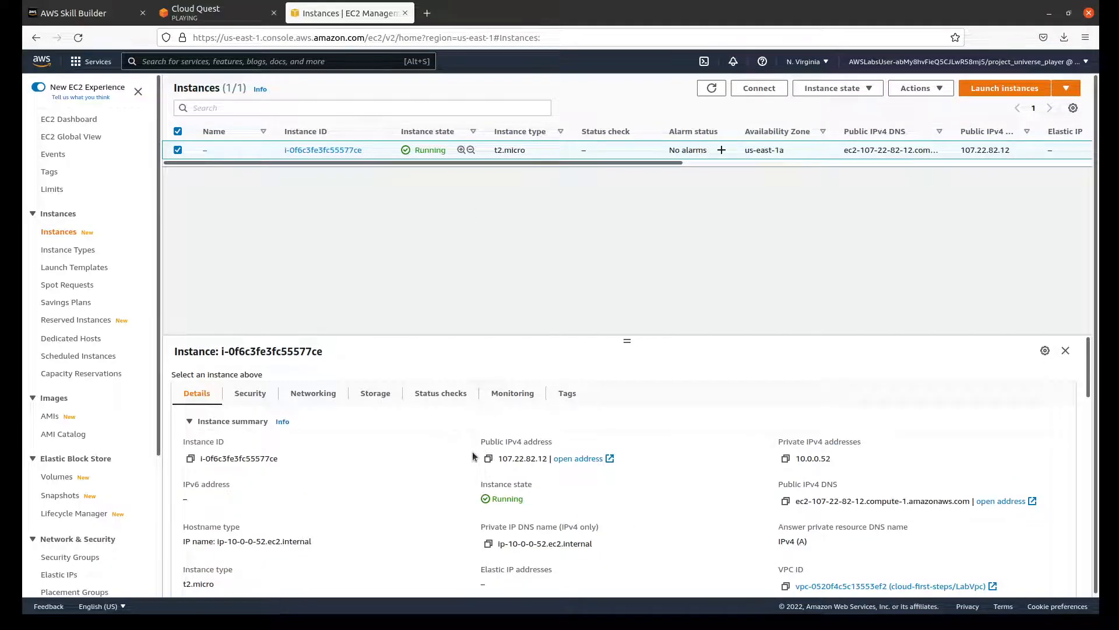
pyautogui.click(489, 544)
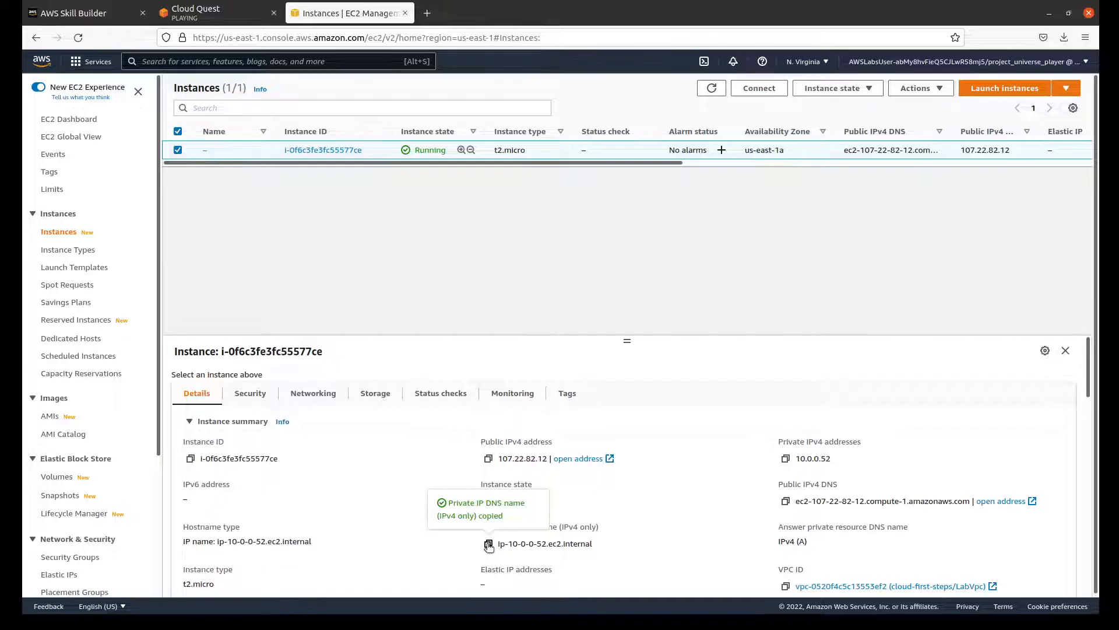
pyautogui.click(244, 11)
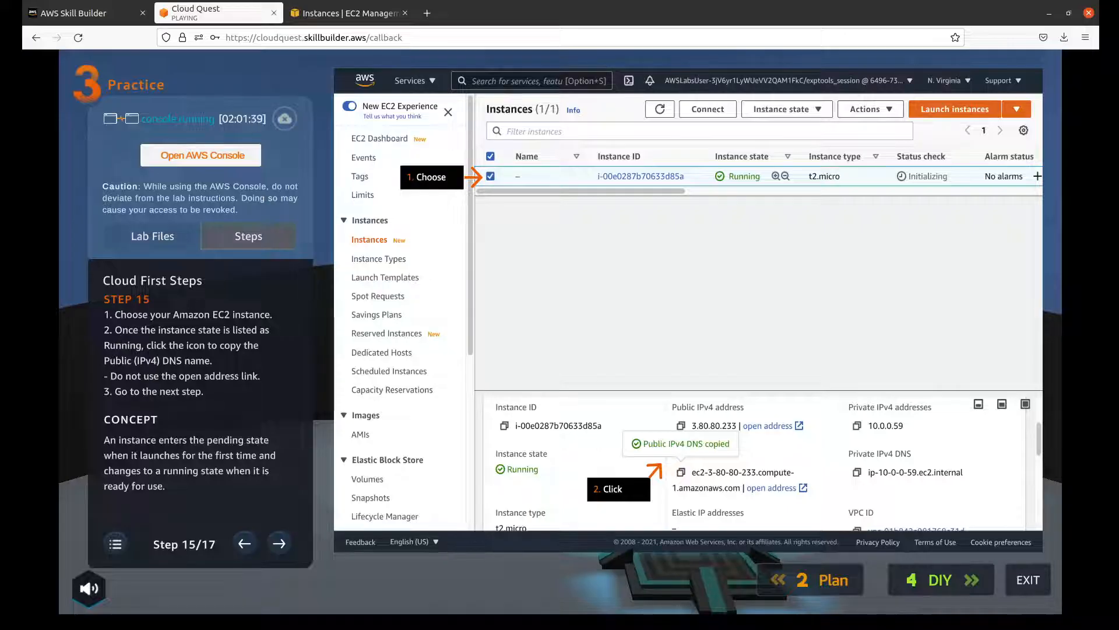
pyautogui.click(355, 17)
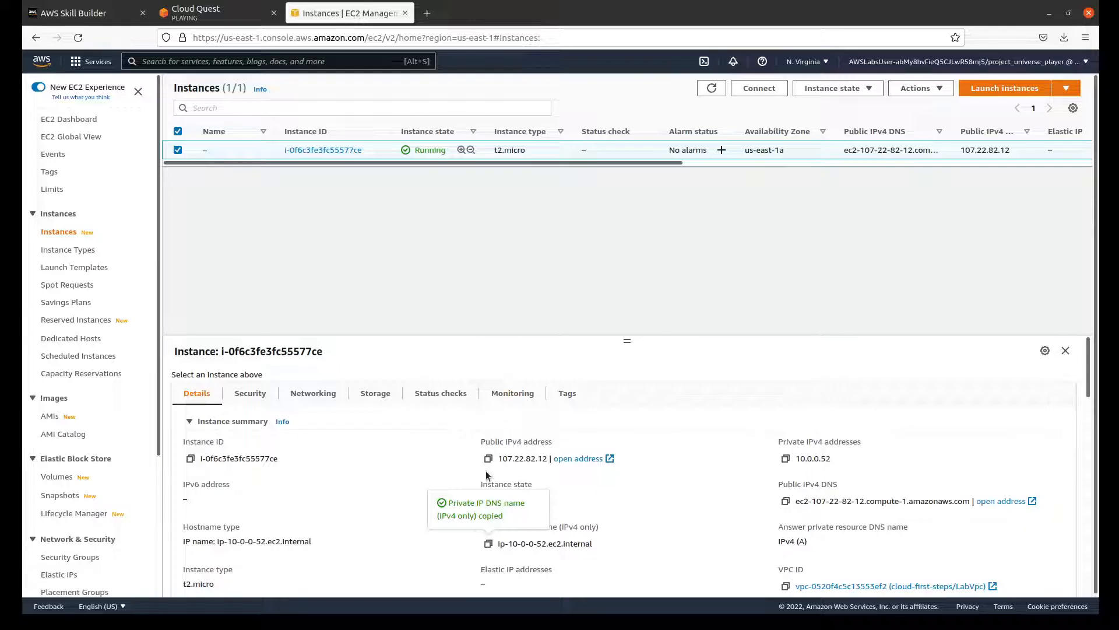
pyautogui.click(216, 14)
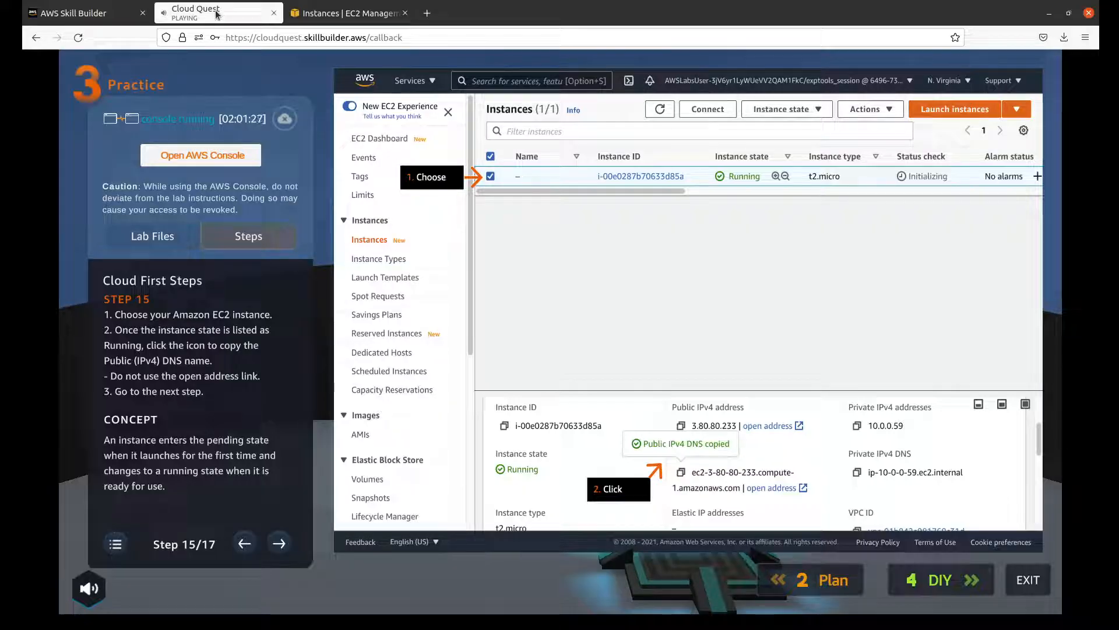
# Step: Copy the public IPv4 DNS name from the running instance's details, as step 15 of the Cloud Quest instructions requires
pyautogui.click(288, 22)
pyautogui.scroll(-3, 512, 405)
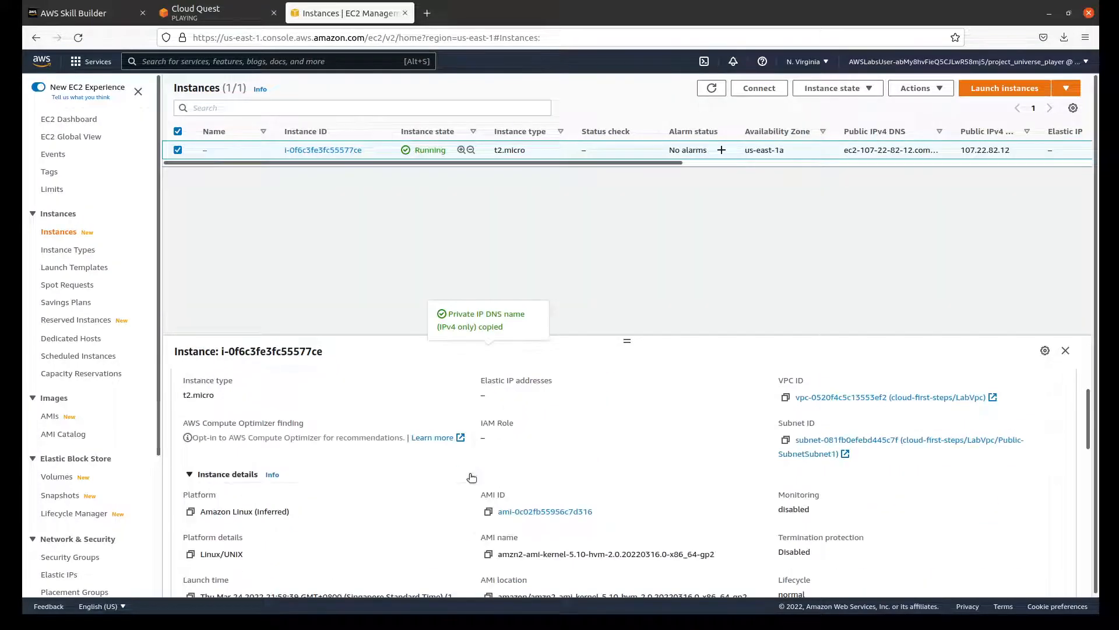
pyautogui.scroll(3, 472, 478)
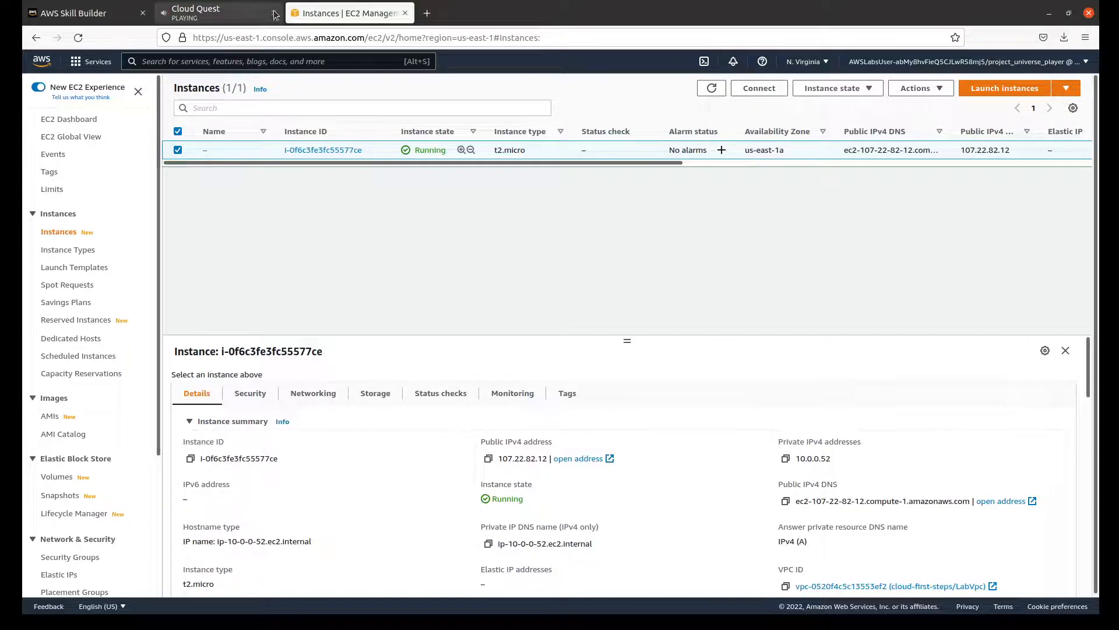
pyautogui.click(245, 15)
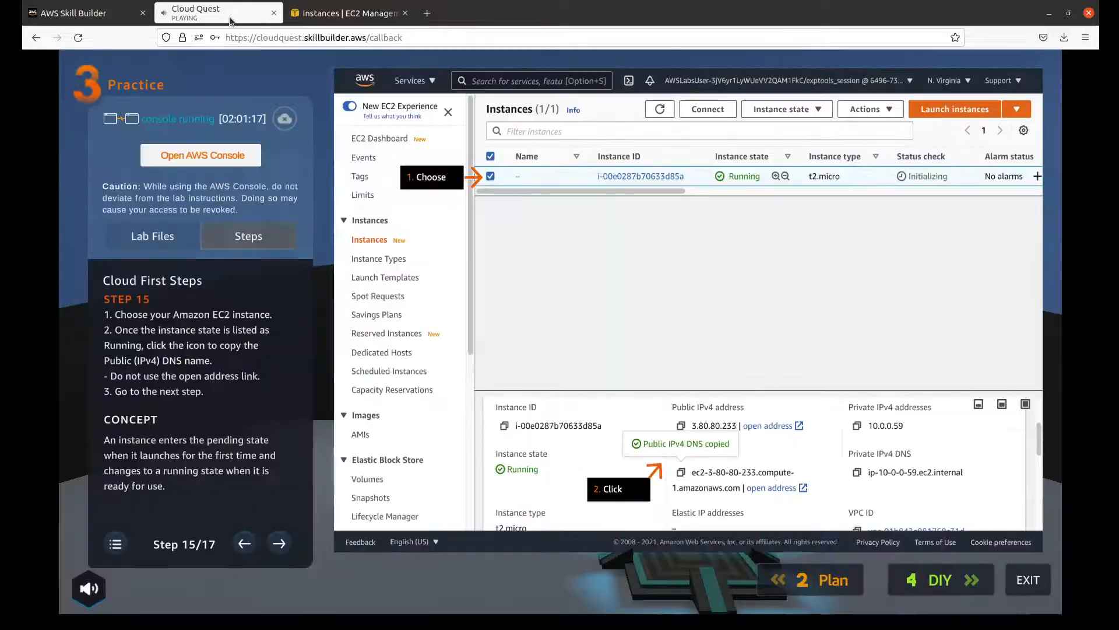
pyautogui.click(324, 16)
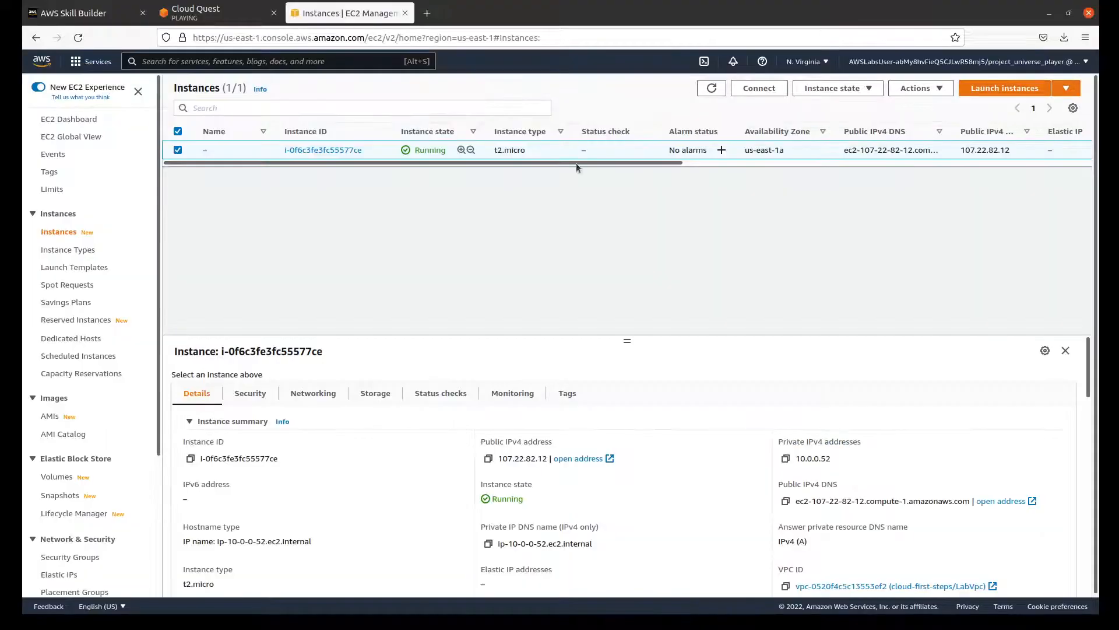
pyautogui.click(786, 501)
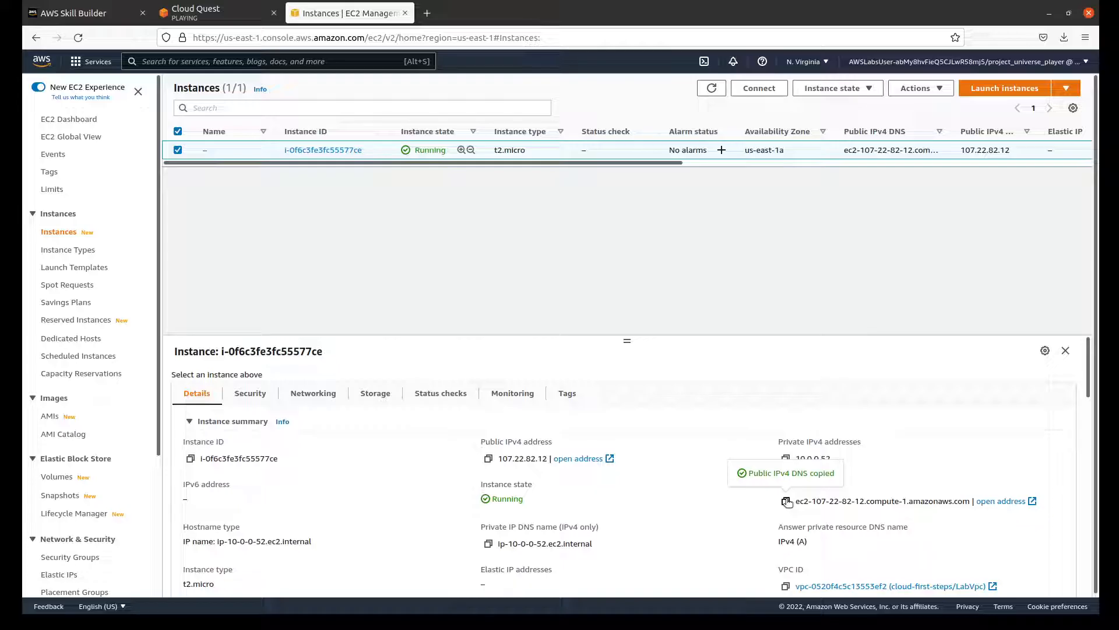
# Step: Advance the Cloud Quest instructions to step 16 and load ec2-107-22-82-12.compute-1.amazonaws.com in a new browser tab
pyautogui.click(195, 13)
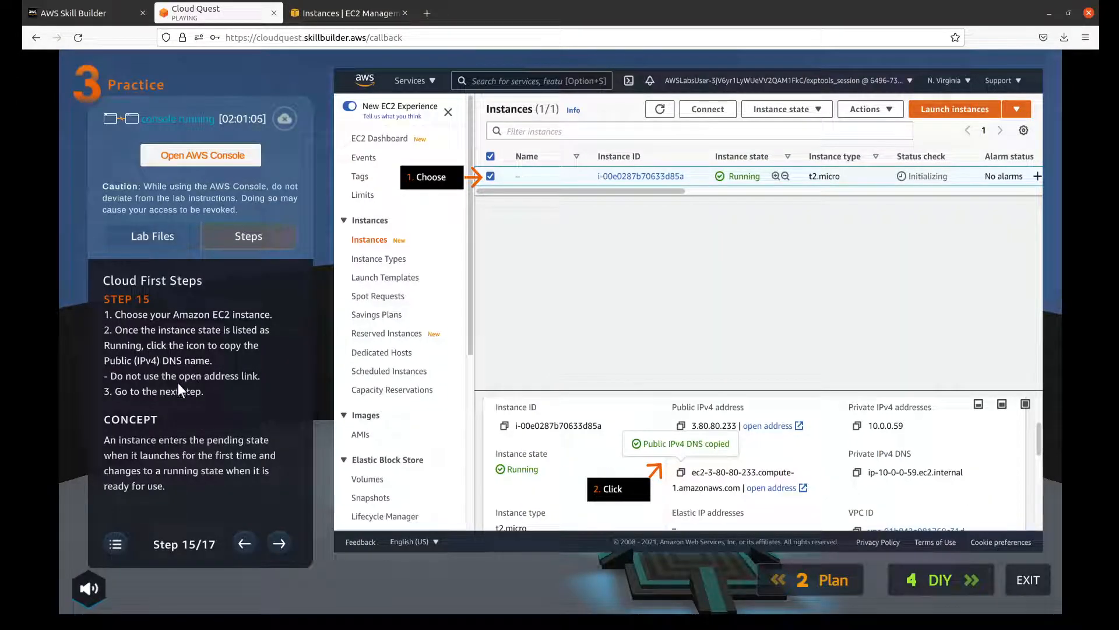
pyautogui.click(275, 541)
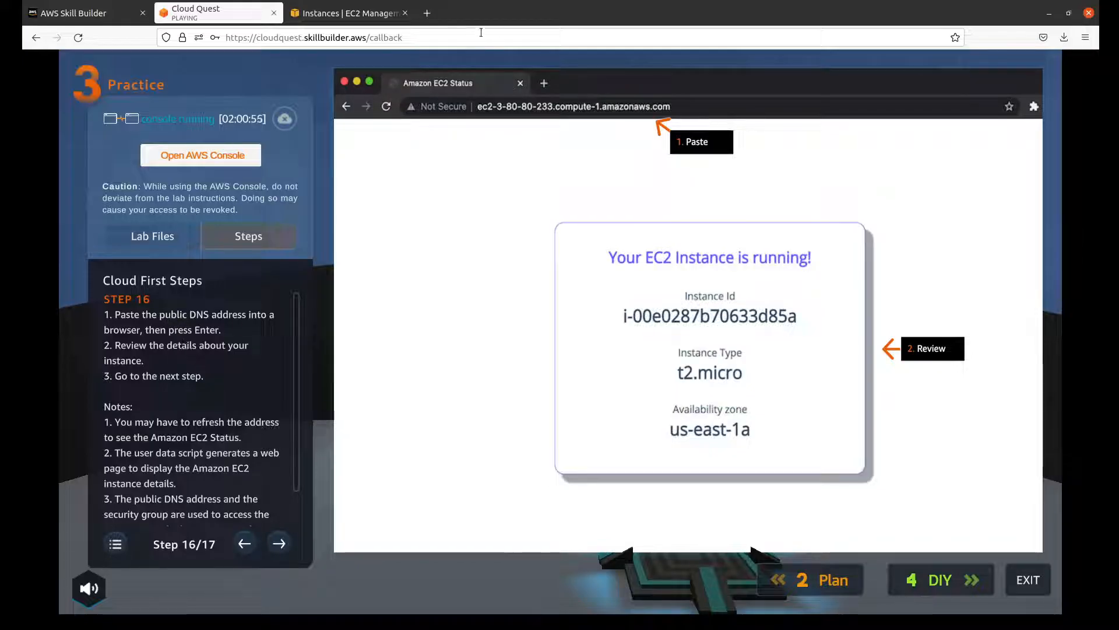
pyautogui.click(428, 14)
pyautogui.hotkey('ctrl', 'v')
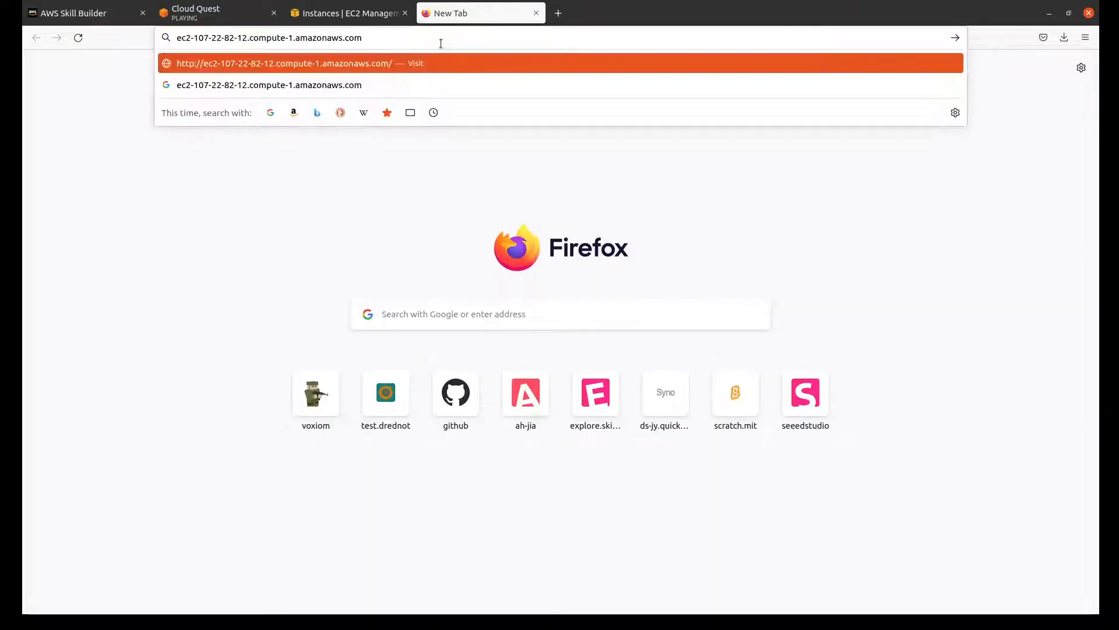
pyautogui.press('Return')
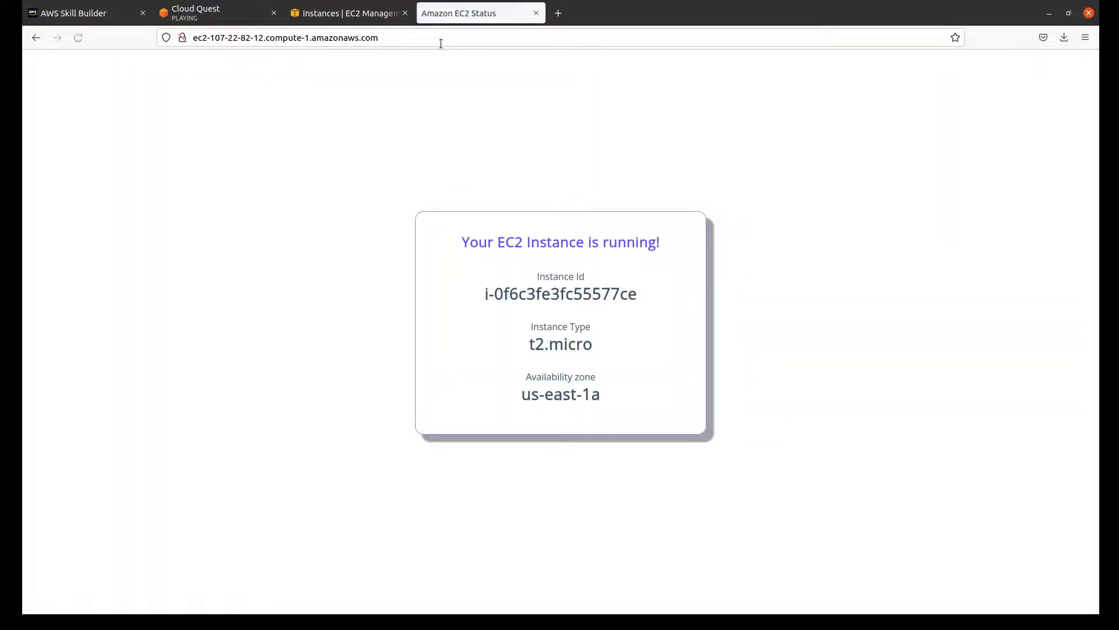
# Step: Review the Amazon EC2 Status page against step 16 and advance the Cloud Quest instructions to step 17
pyautogui.click(251, 16)
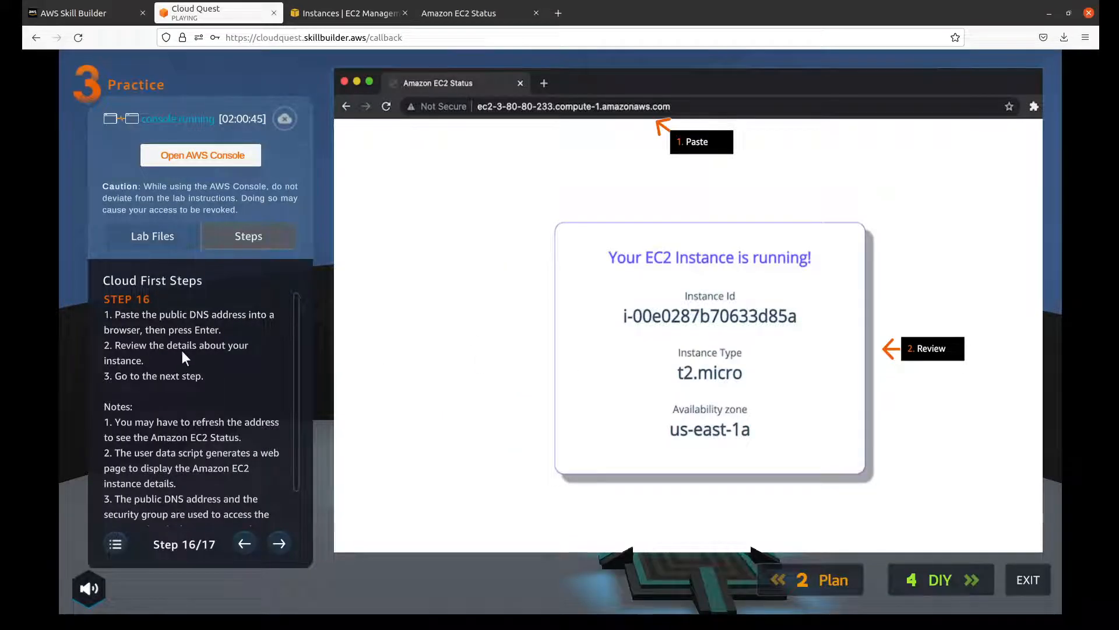
pyautogui.click(470, 13)
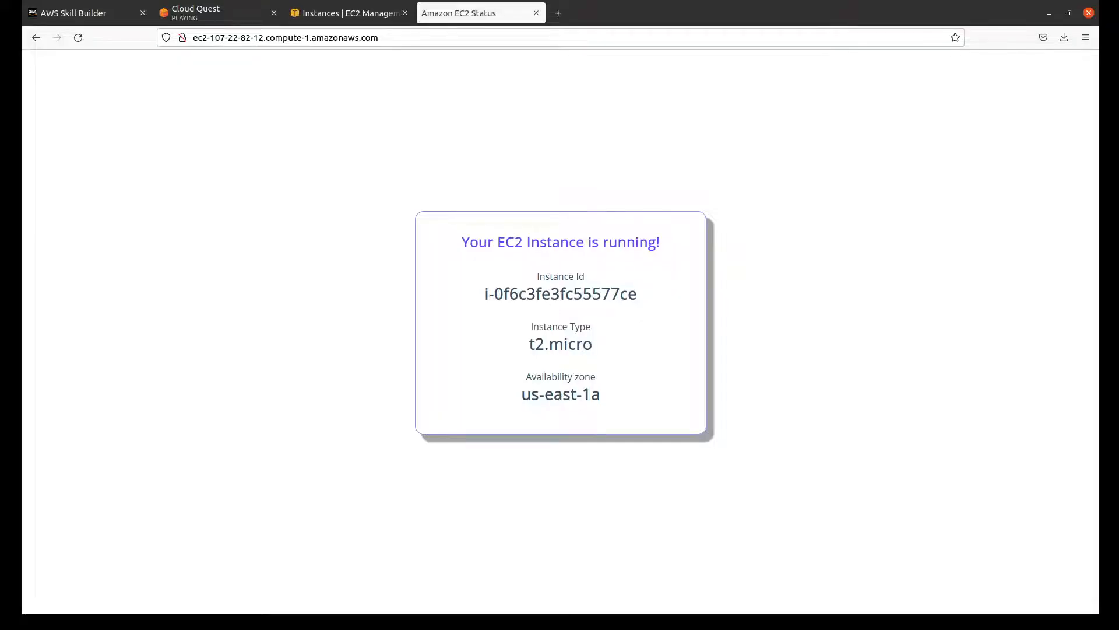
pyautogui.click(216, 12)
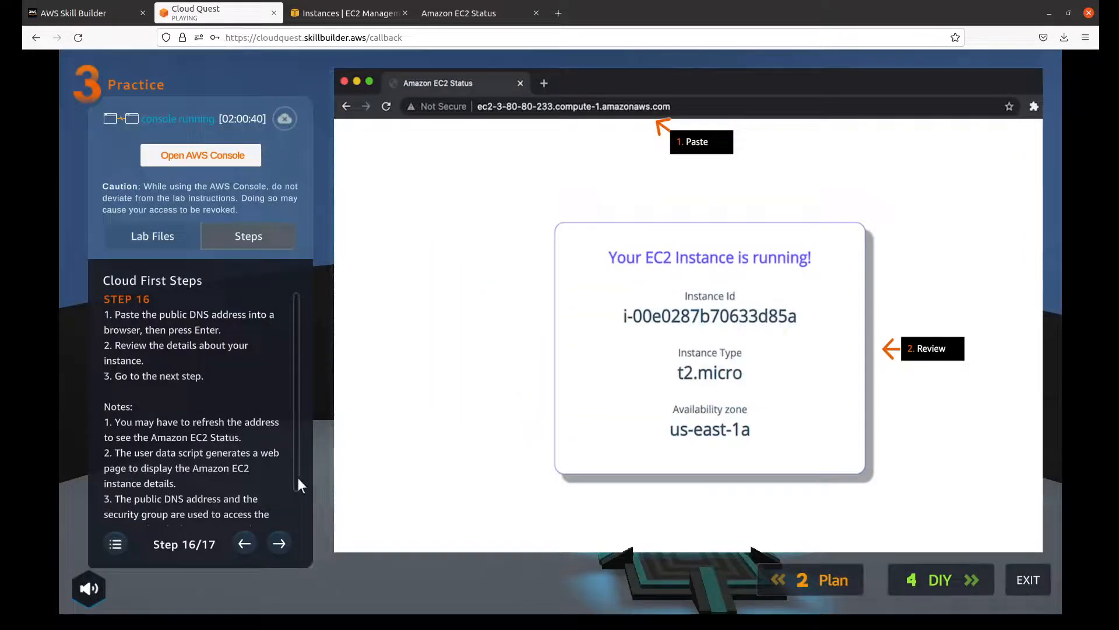
pyautogui.click(279, 538)
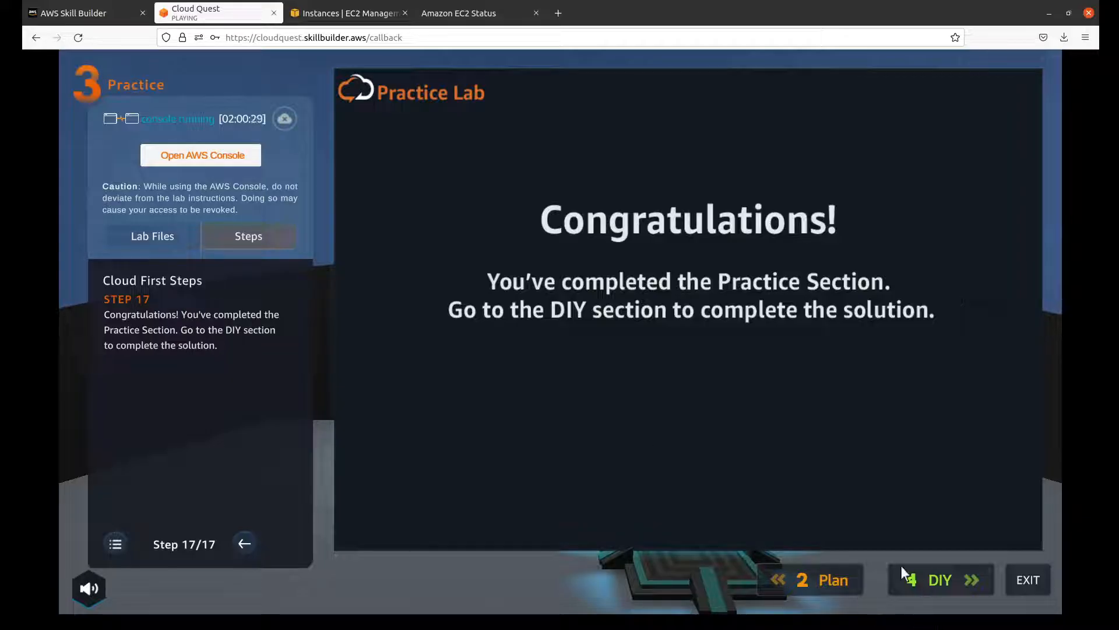
# Step: Open the Cloud Quest DIY section and check the first instance's availability zone on the Amazon EC2 Status page
pyautogui.click(946, 580)
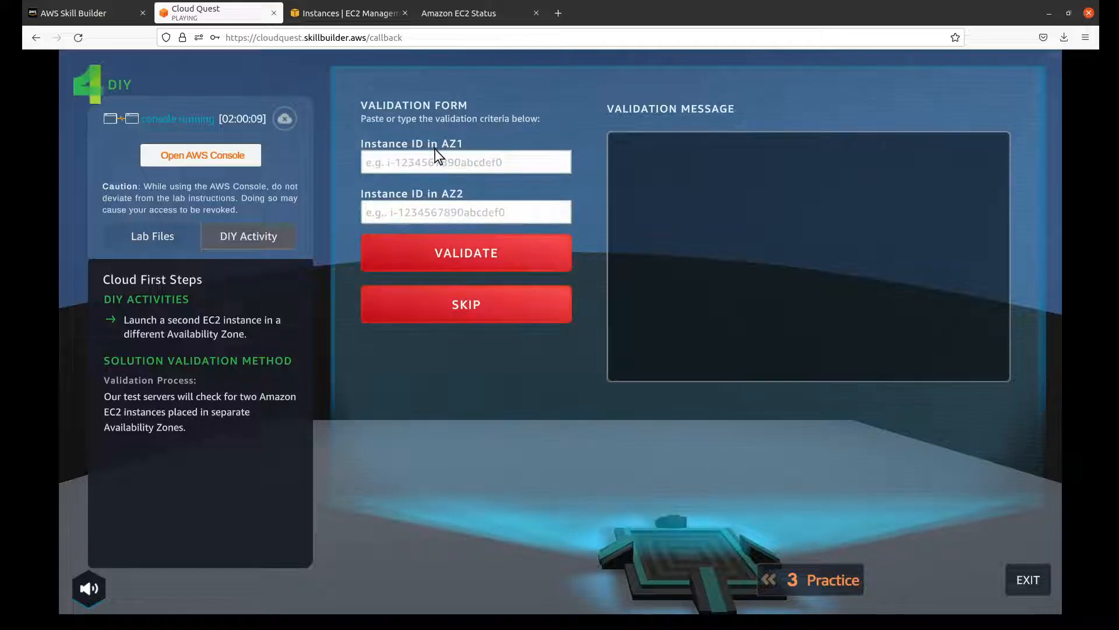
pyautogui.click(447, 14)
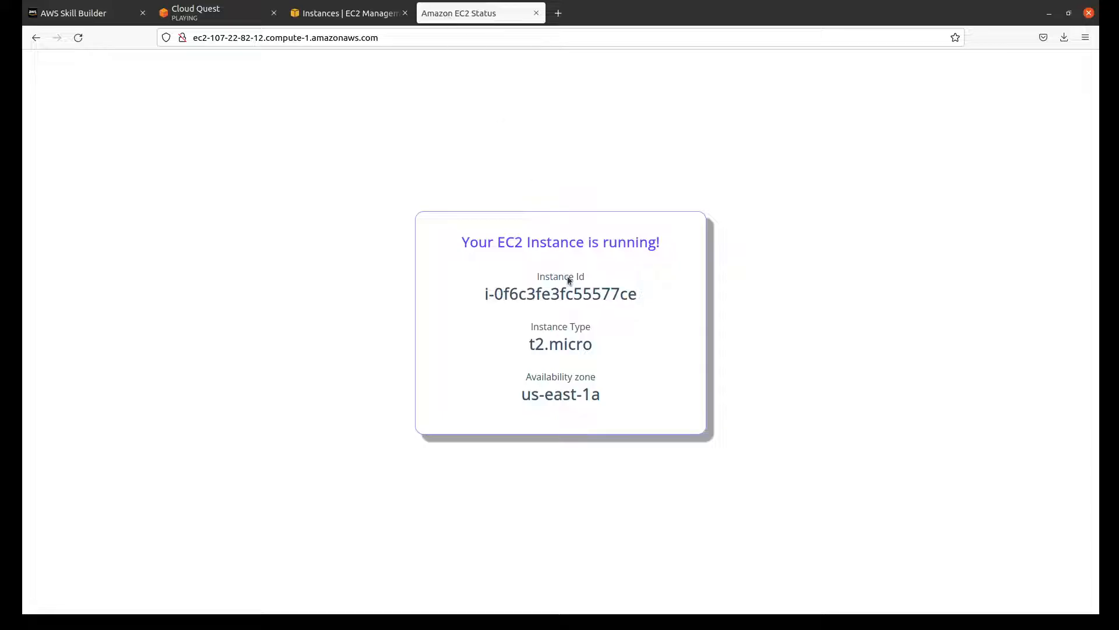
pyautogui.moveTo(582, 394); pyautogui.dragTo(627, 401)
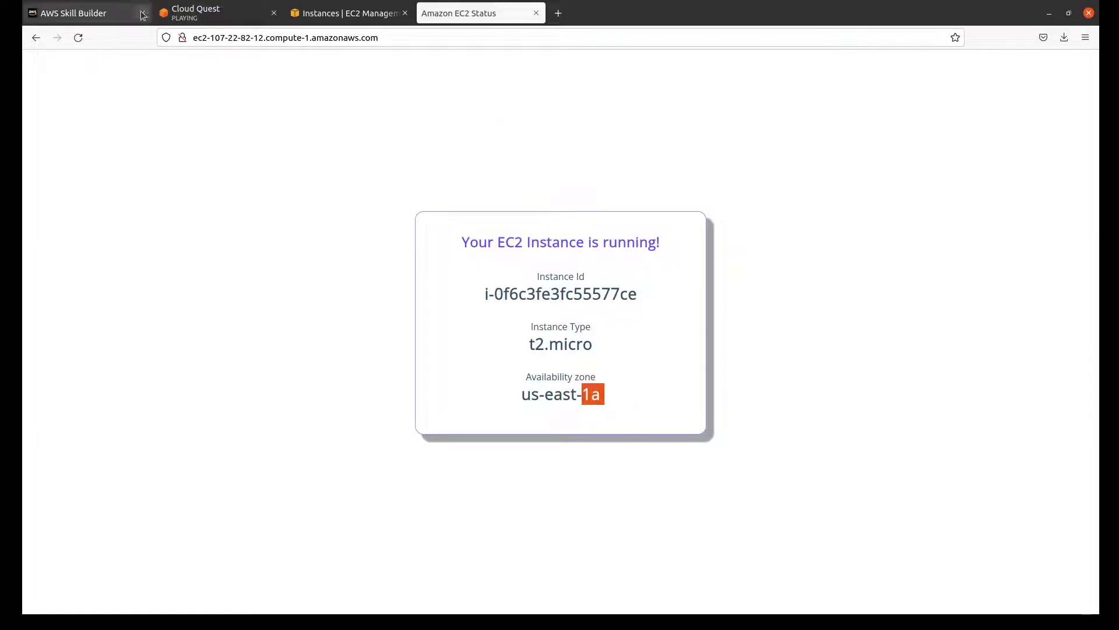
pyautogui.click(195, 18)
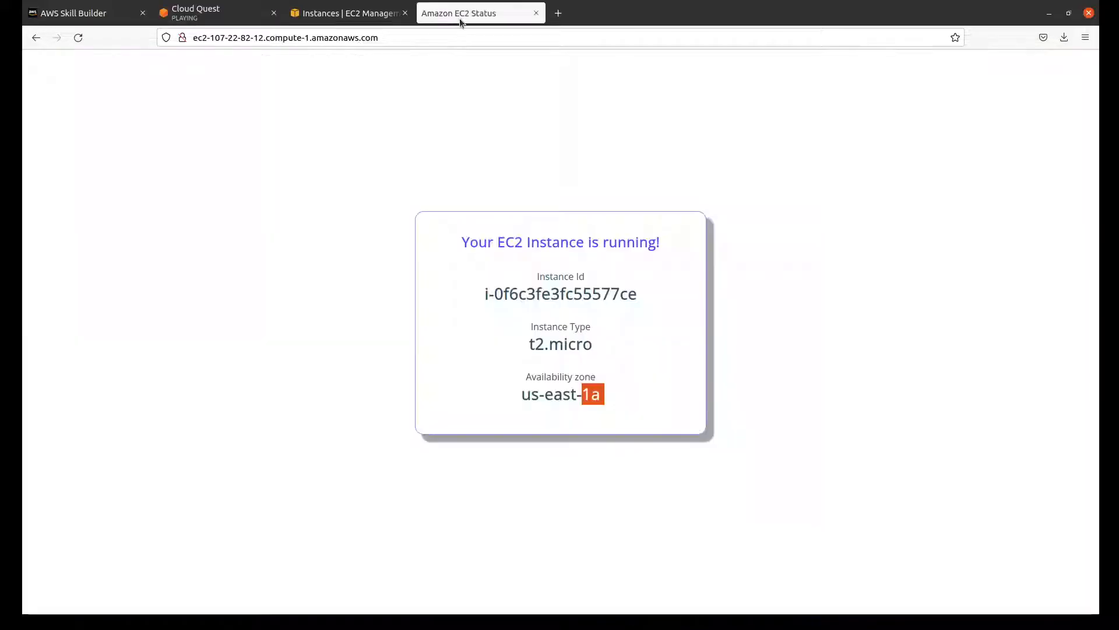
# Step: Copy the instance ID i-0f6c3fe3fc55577ce from the Amazon EC2 Status page into Instance ID in AZ1 of the Cloud Quest validation form
pyautogui.click(459, 18)
pyautogui.doubleClick(588, 296)
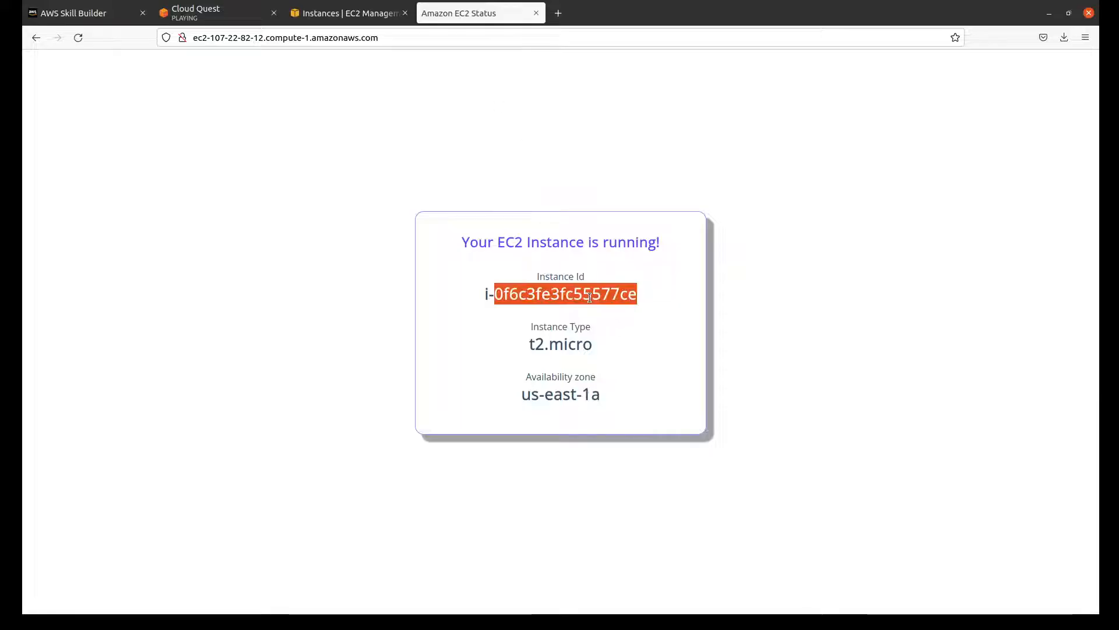
pyautogui.click(549, 296)
pyautogui.moveTo(487, 293); pyautogui.dragTo(650, 297)
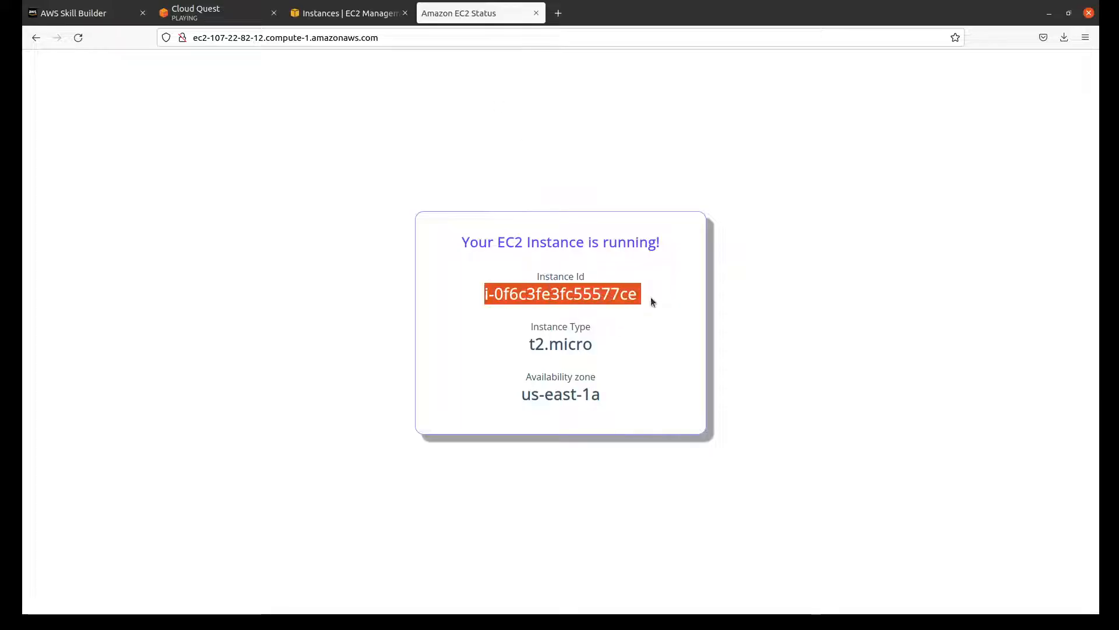
pyautogui.click(508, 277)
pyautogui.moveTo(477, 295); pyautogui.dragTo(637, 300)
pyautogui.hotkey('ctrl', 'c')
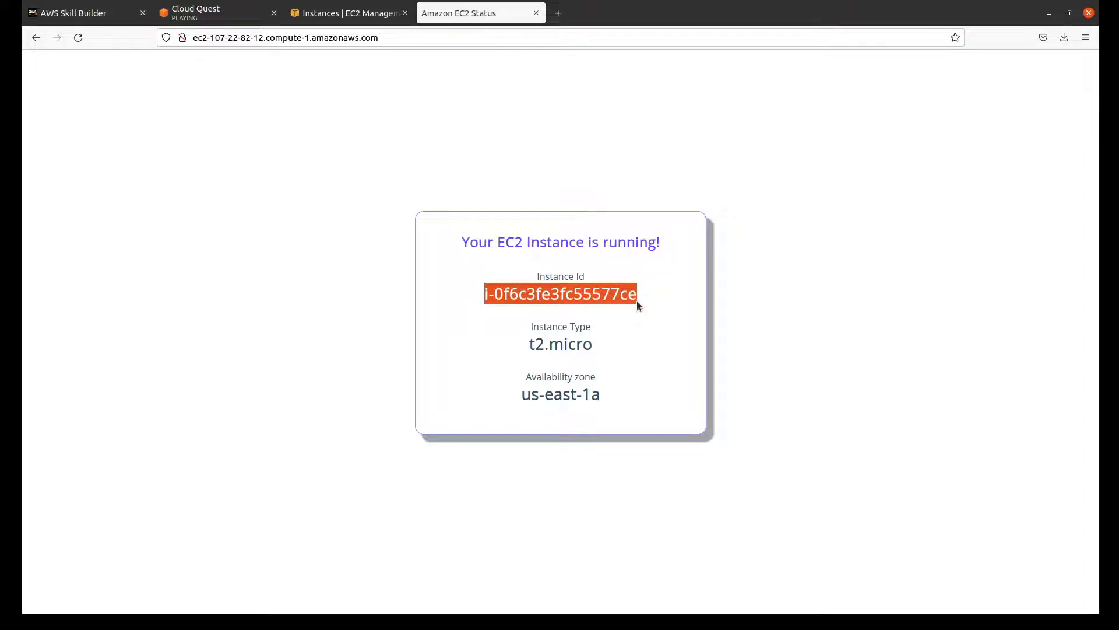
pyautogui.click(361, 14)
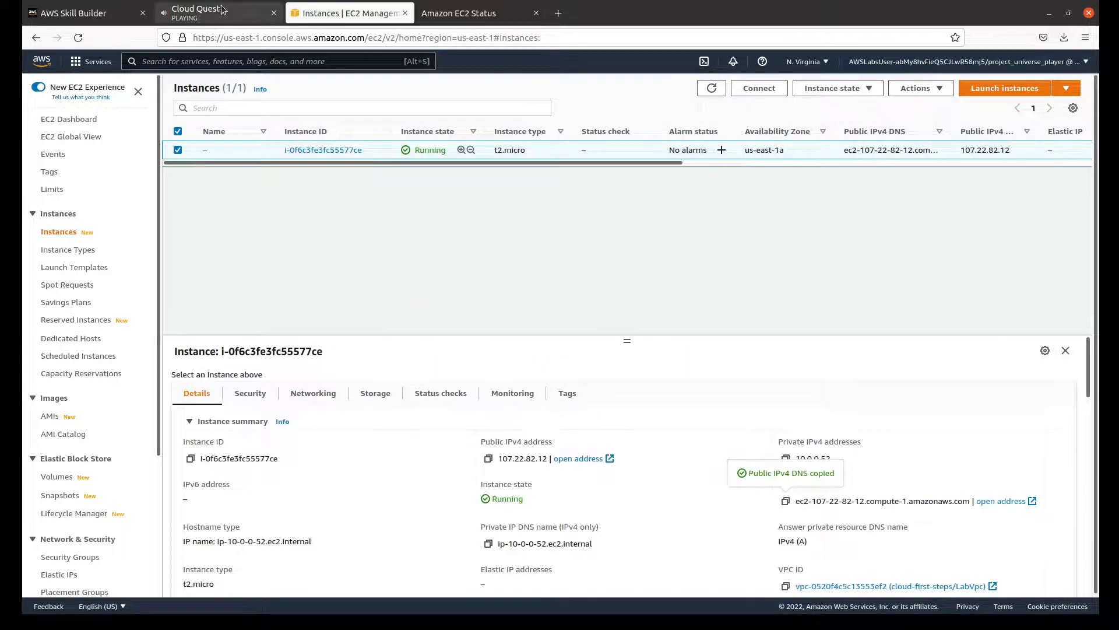
pyautogui.click(198, 13)
pyautogui.click(442, 162)
pyautogui.hotkey('ctrl', 'v')
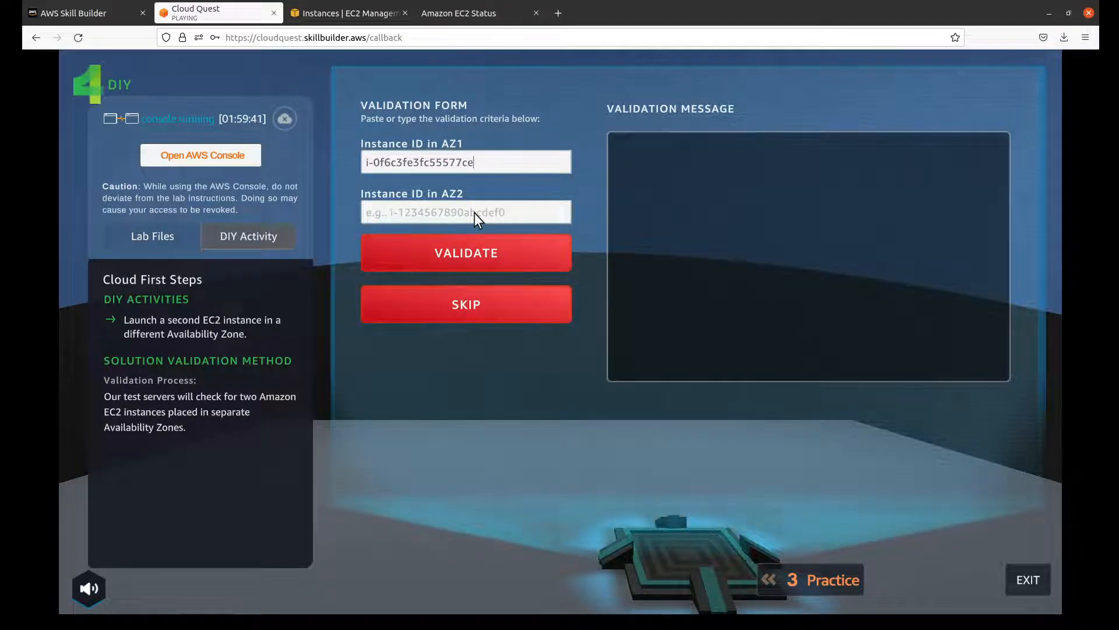
# Step: Begin launching another EC2 instance with the 64-bit (x86) Amazon Linux 2 Kernel 5.10 AMI and t2.micro, continuing to Configure Instance Details
pyautogui.click(340, 11)
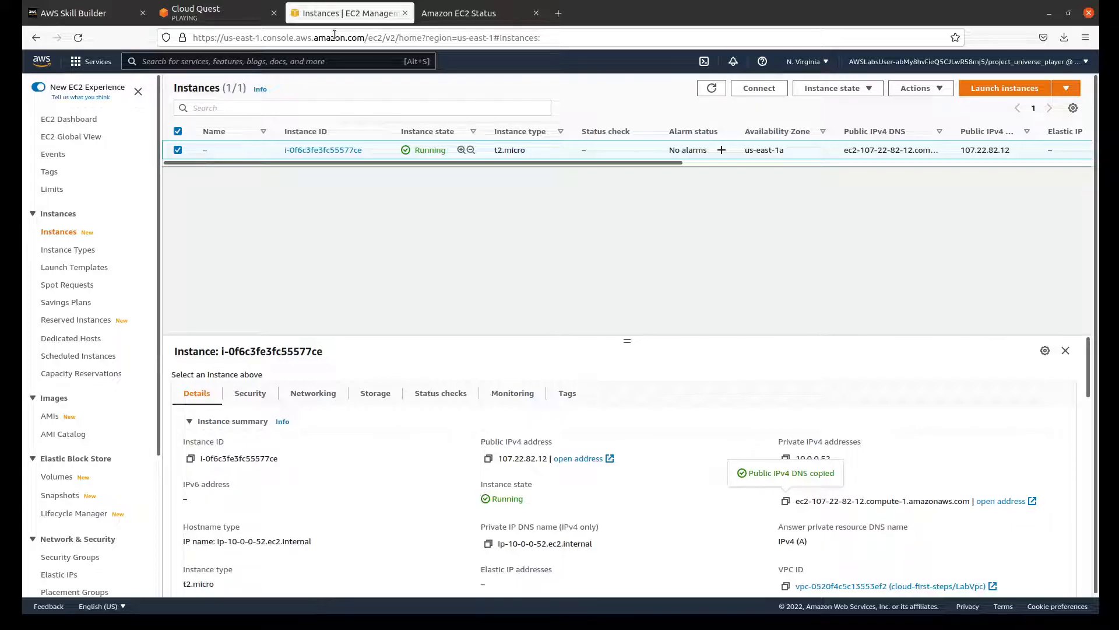
pyautogui.click(1023, 93)
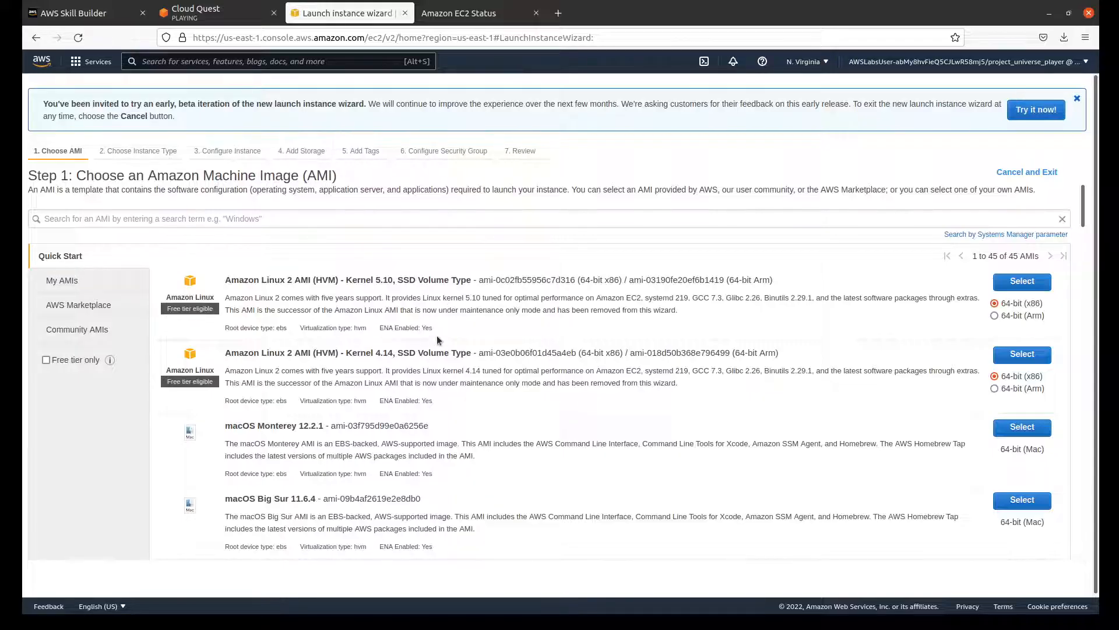
pyautogui.click(1019, 281)
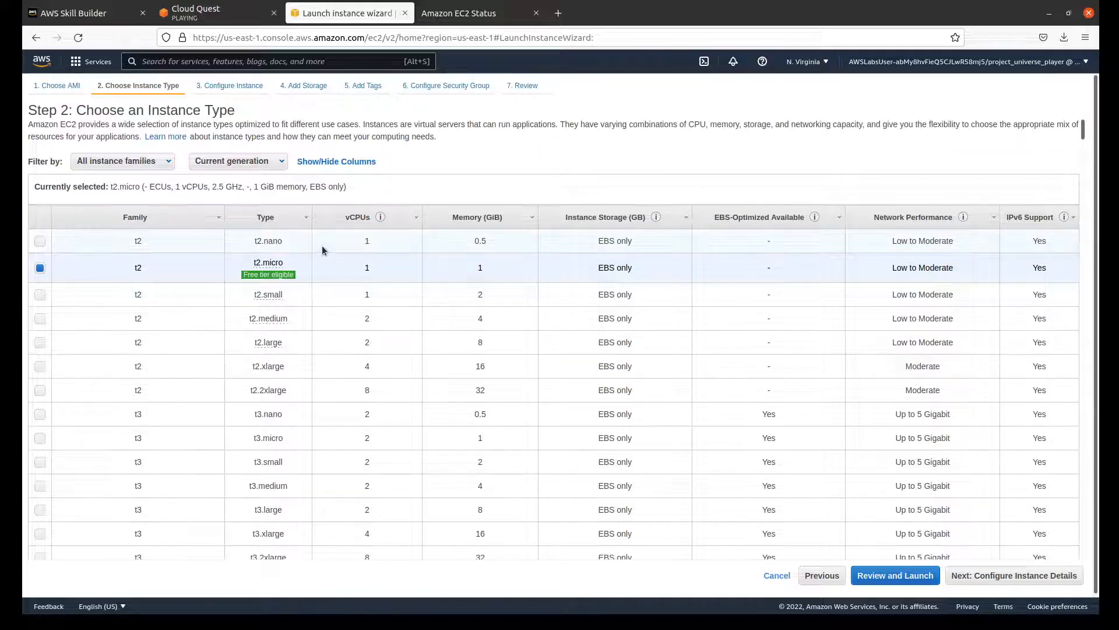
pyautogui.moveTo(265, 274)
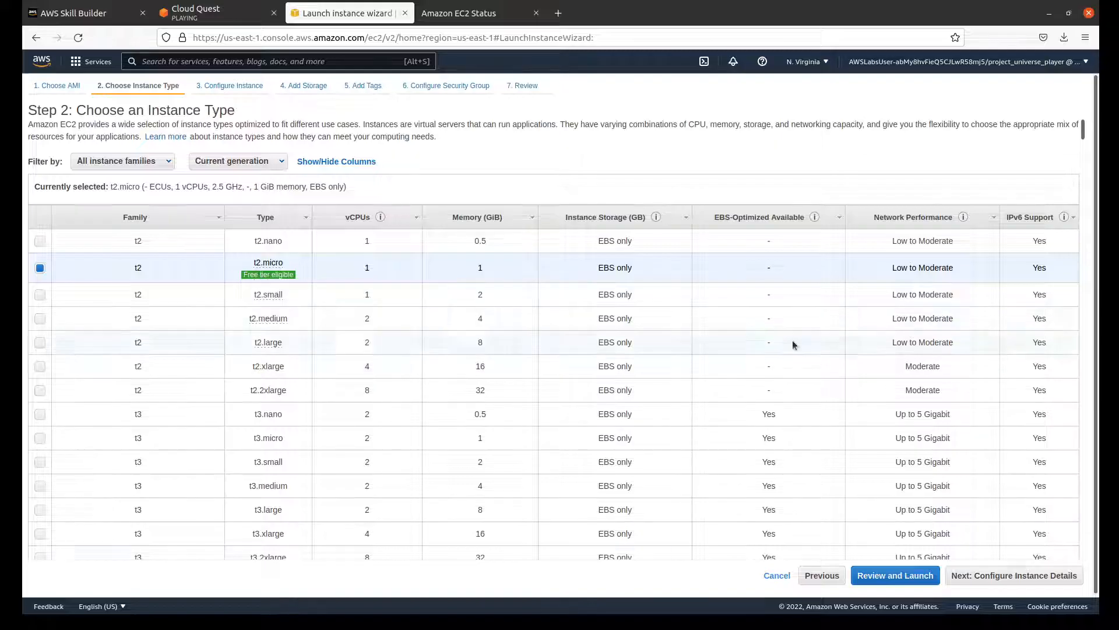
pyautogui.click(1033, 578)
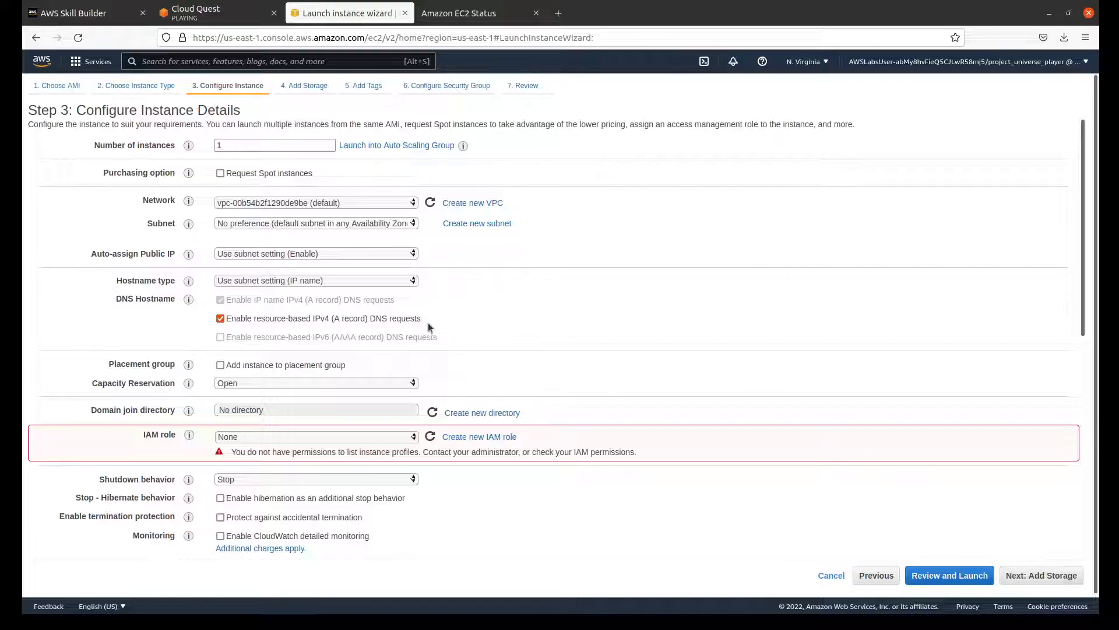
# Step: Set the network to vpc-0520f4c5c13553ef2 (cloud-first-steps/LabVpc) with subnet subnet-0bd0d55c17747b88c, and review the remaining instance details
pyautogui.click(383, 233)
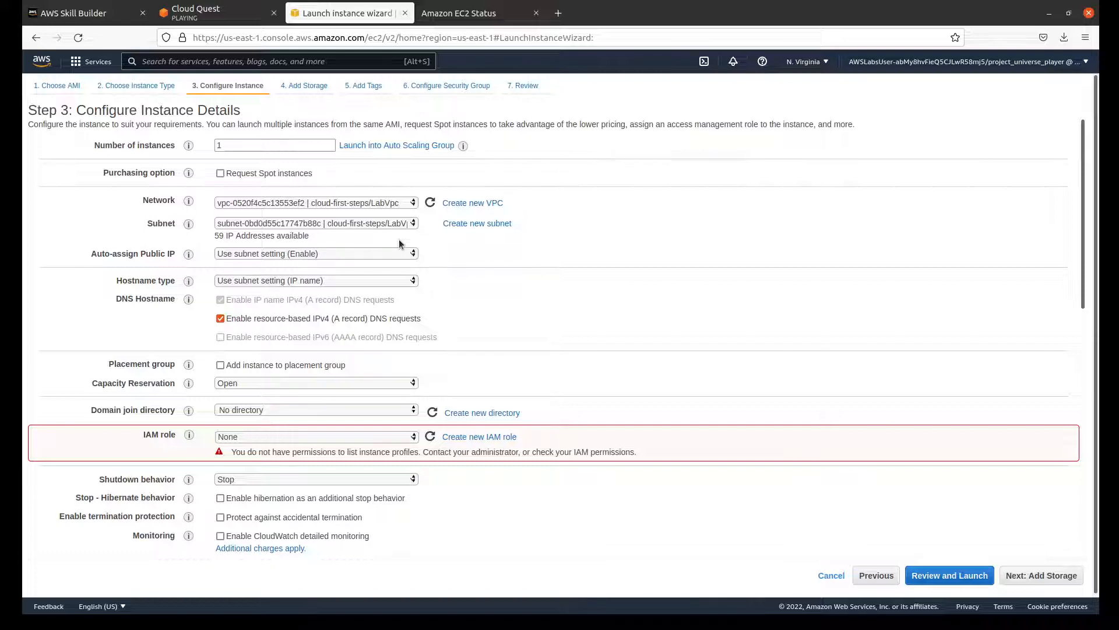
pyautogui.scroll(-4, 518, 289)
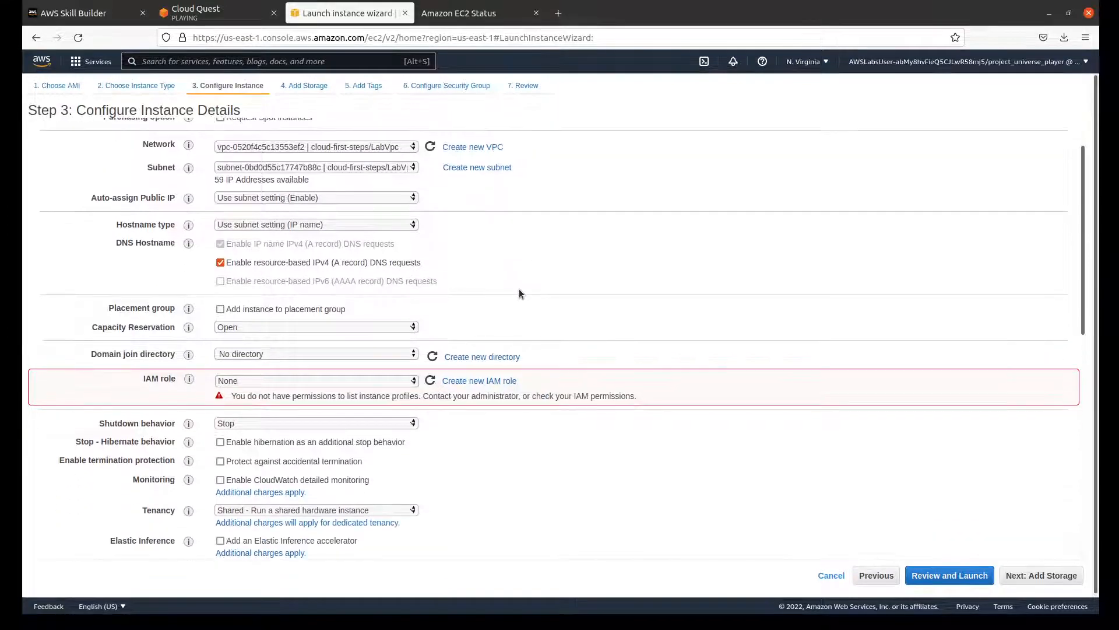
pyautogui.scroll(-2, 520, 293)
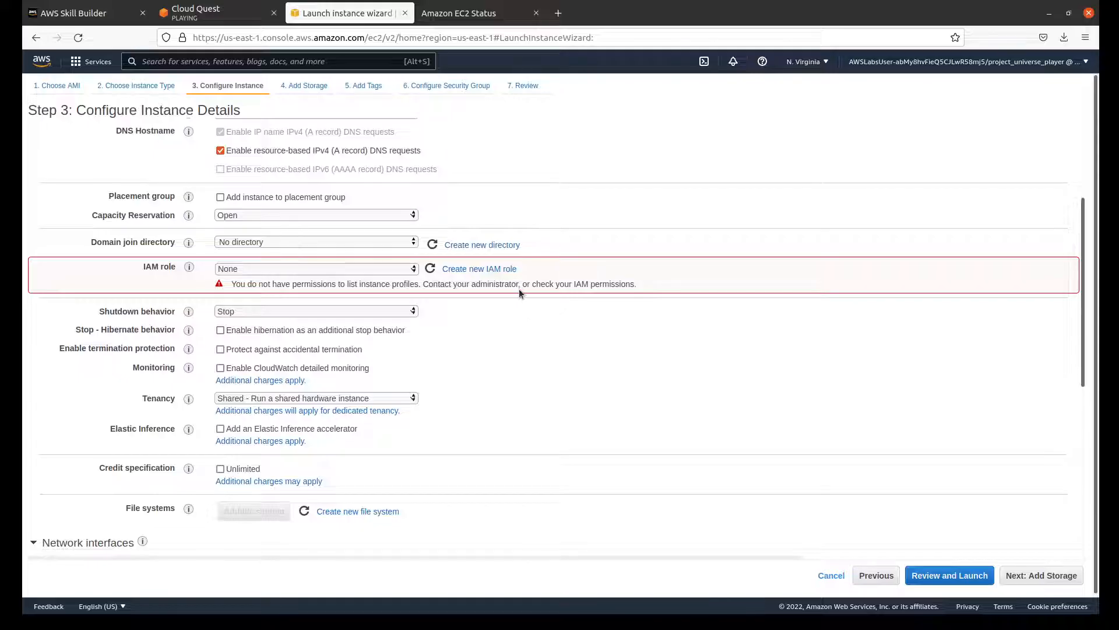
pyautogui.scroll(-6, 519, 289)
pyautogui.scroll(6, 516, 292)
pyautogui.scroll(6, 516, 293)
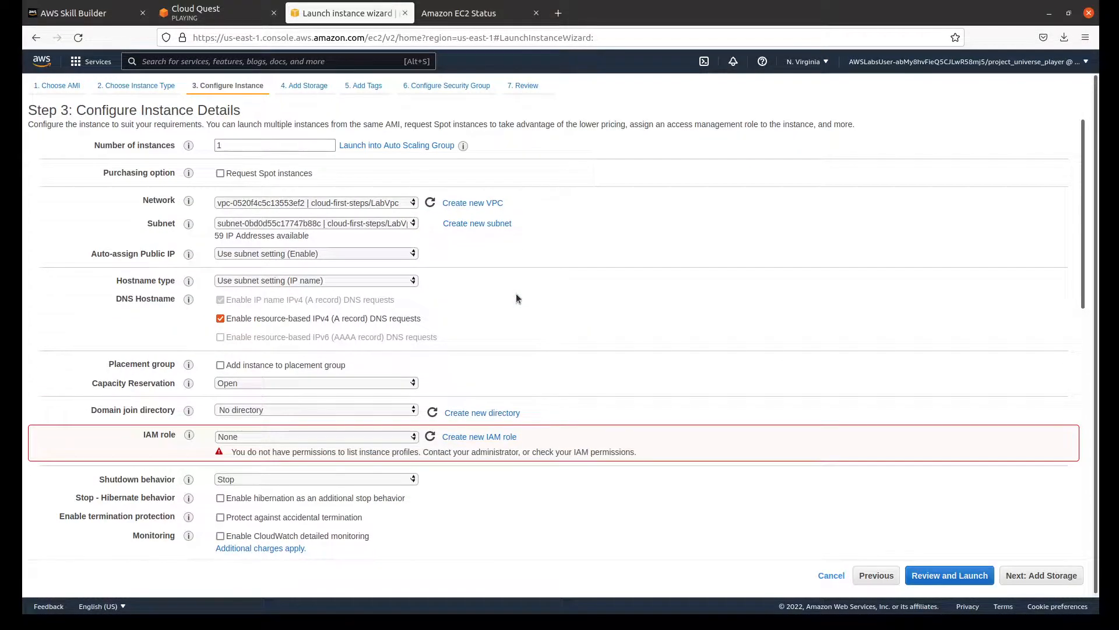
# Step: Supply the instance's user data as a file, choosing the user-data file in Advanced Details
pyautogui.scroll(-10, 516, 295)
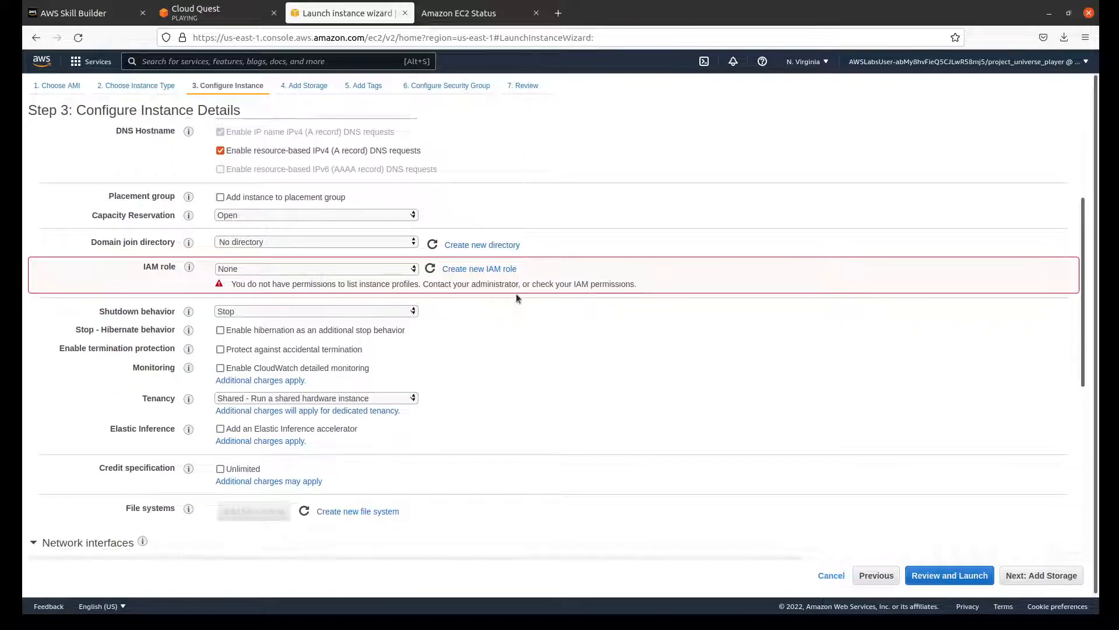
pyautogui.scroll(-5, 516, 295)
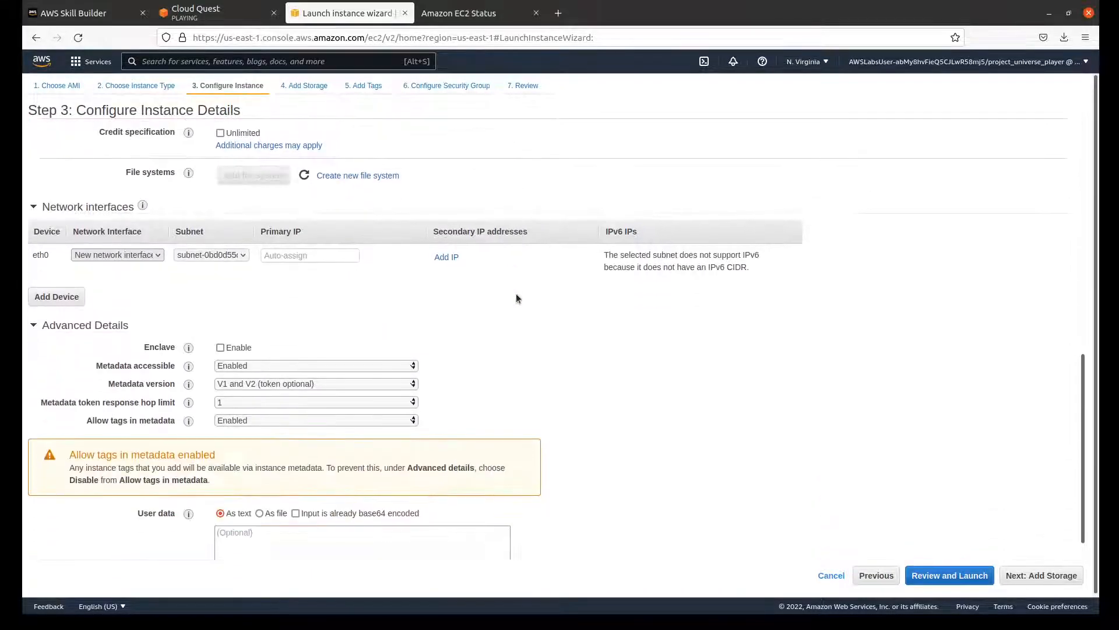
pyautogui.scroll(-1, 515, 295)
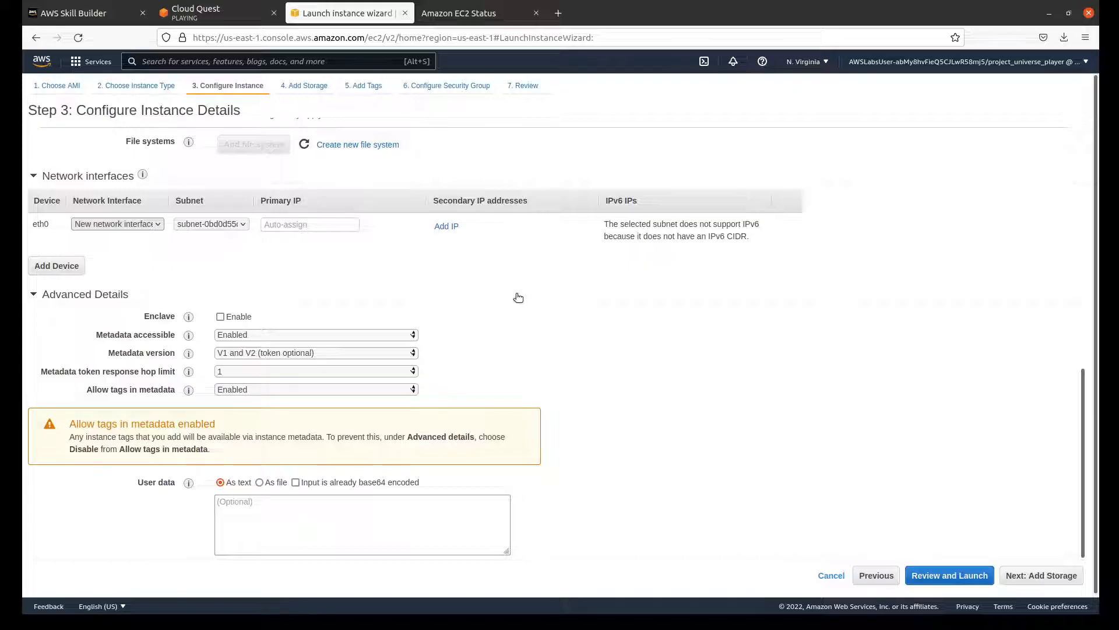
pyautogui.click(259, 482)
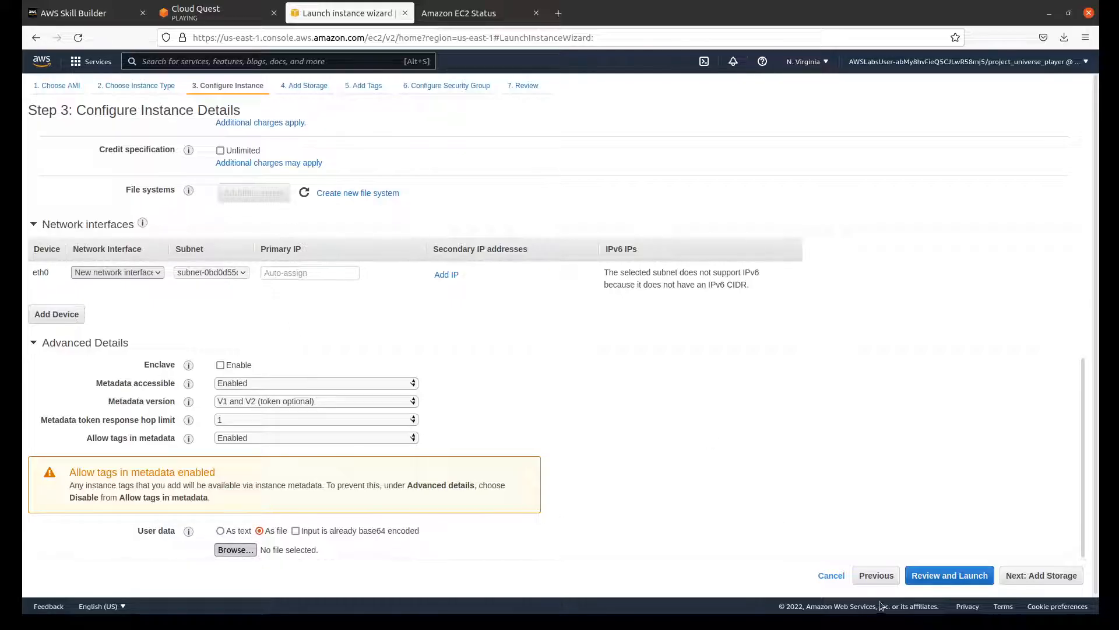
pyautogui.click(941, 35)
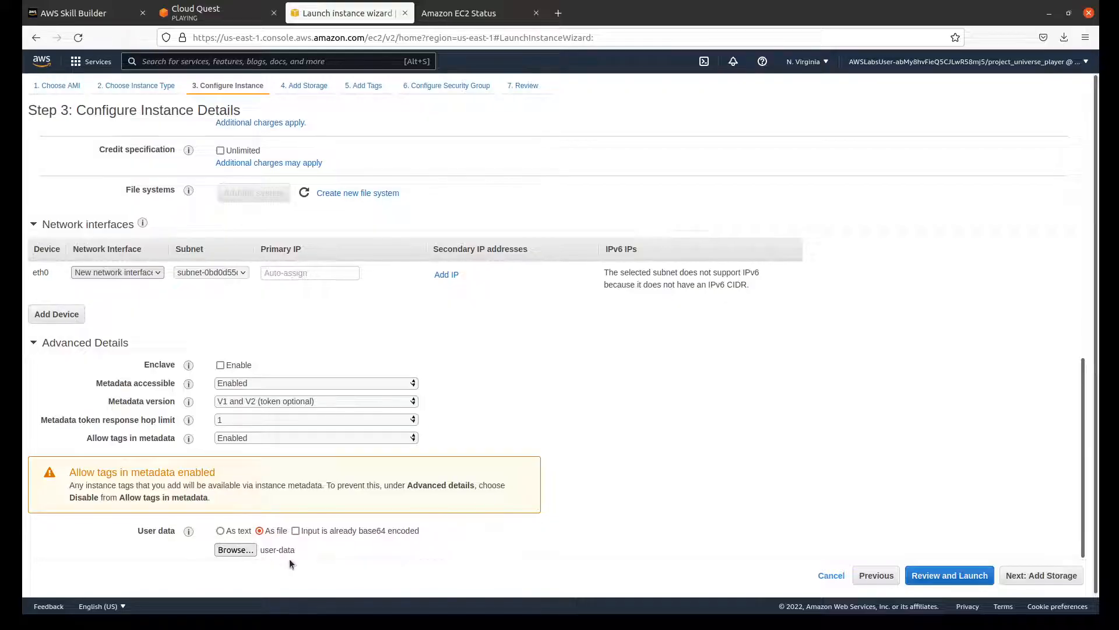
# Step: Continue through Add Storage and Add Tags with the default settings to reach Configure Security Group
pyautogui.click(1051, 576)
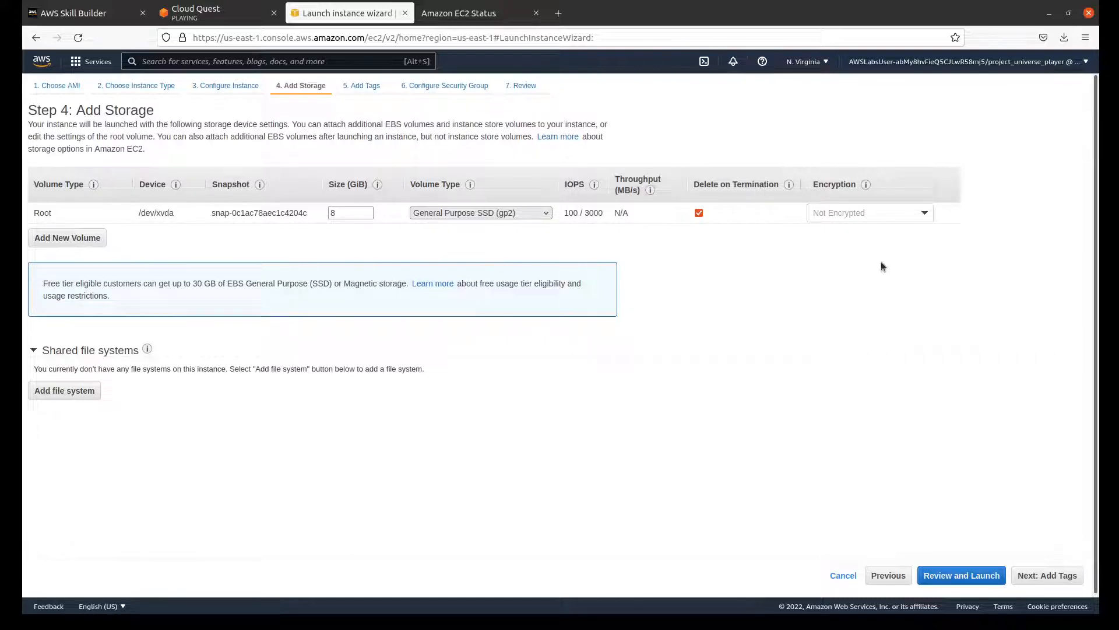
pyautogui.click(1060, 577)
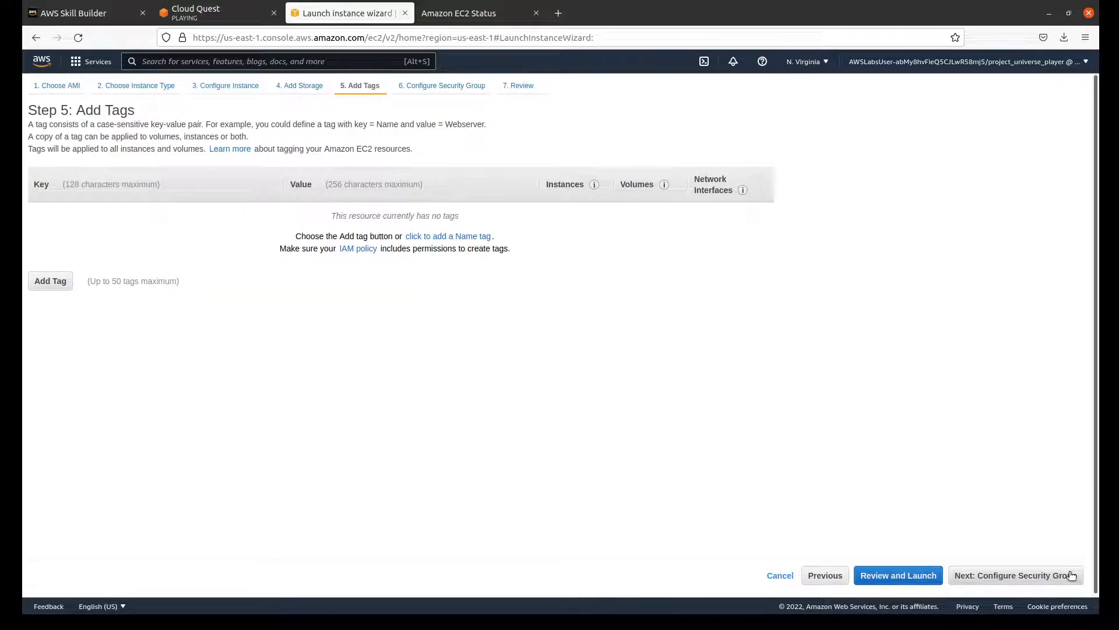
pyautogui.click(1071, 575)
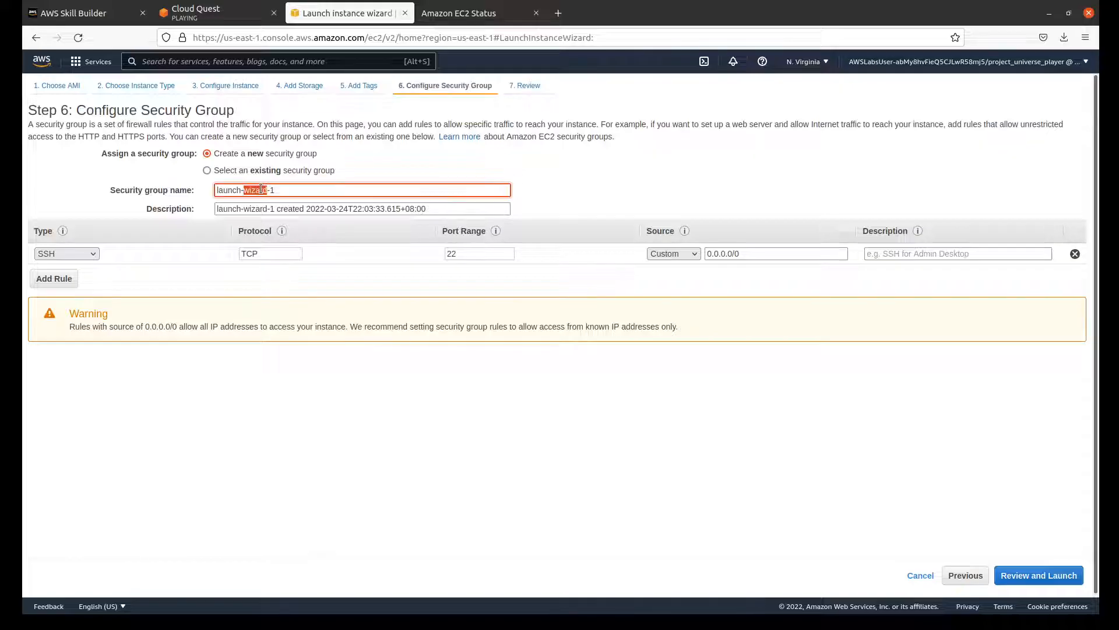
# Step: Select the proposed security group name for replacement and look up the security group settings in step 11 of the Cloud Quest Practice instructions
pyautogui.tripleClick(260, 189)
pyautogui.doubleClick(261, 190)
pyautogui.click(260, 190)
pyautogui.doubleClick(260, 190)
pyautogui.tripleClick(261, 189)
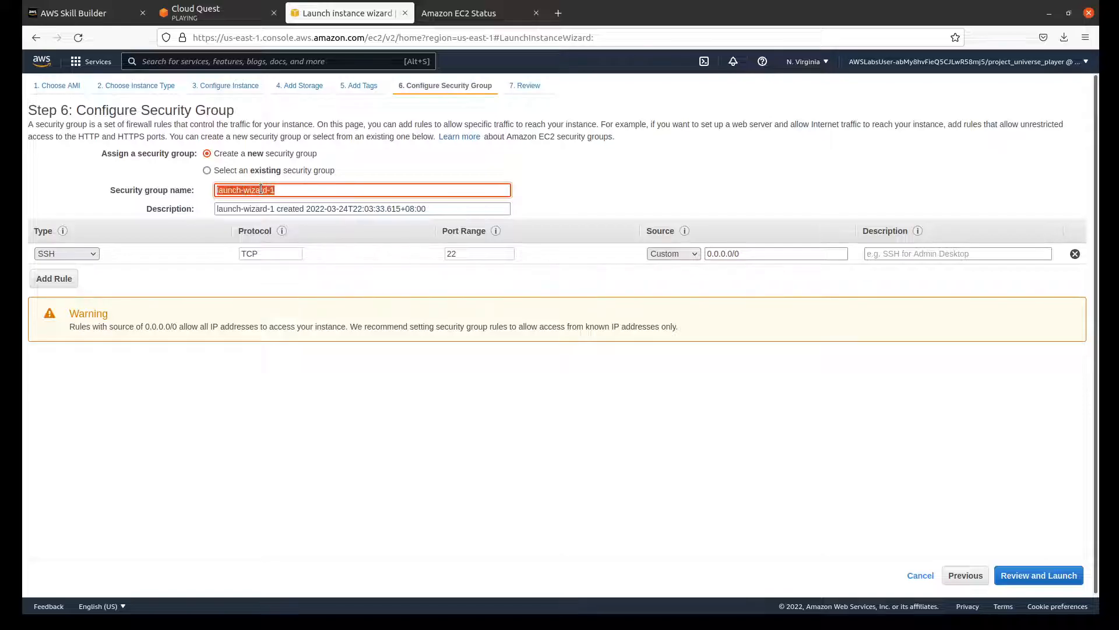
pyautogui.click(219, 17)
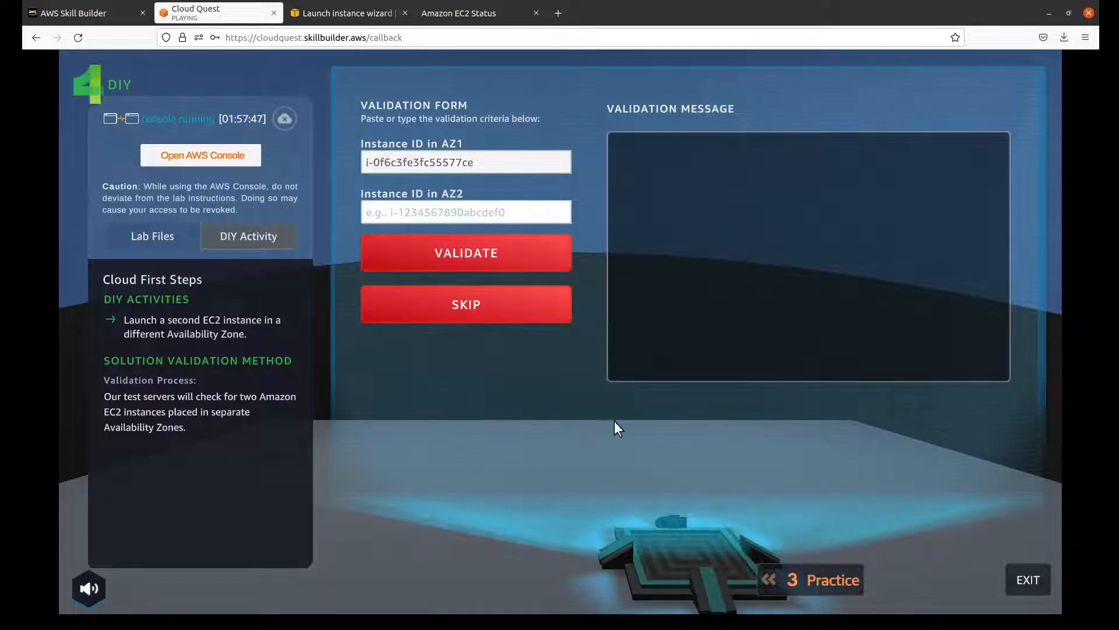
pyautogui.click(821, 572)
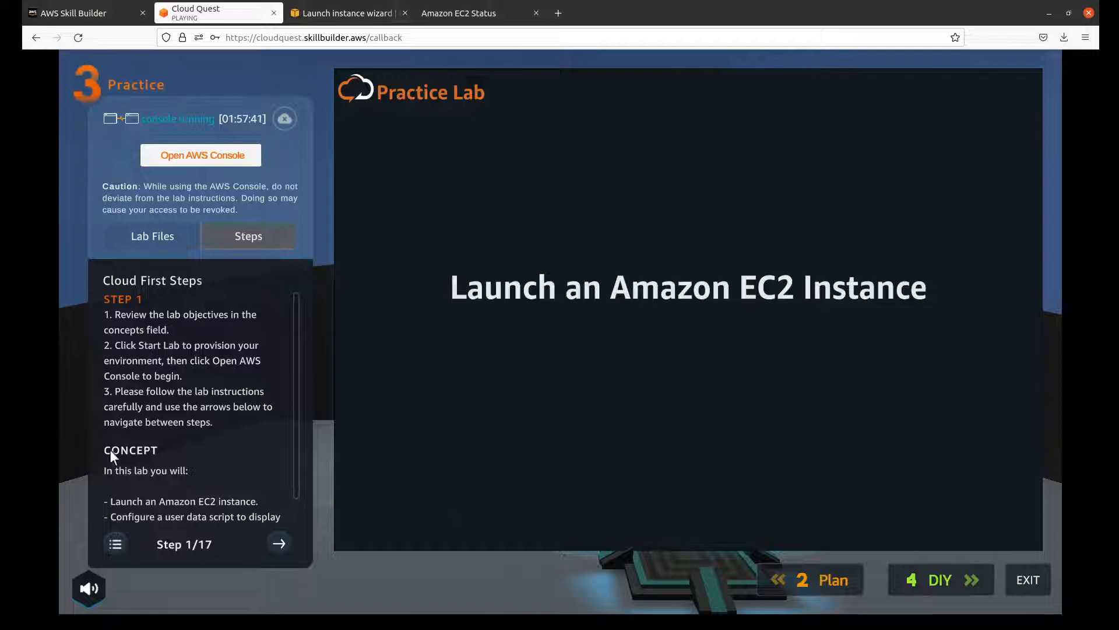
pyautogui.click(274, 539)
pyautogui.click(274, 540)
pyautogui.click(274, 539)
pyautogui.click(274, 539)
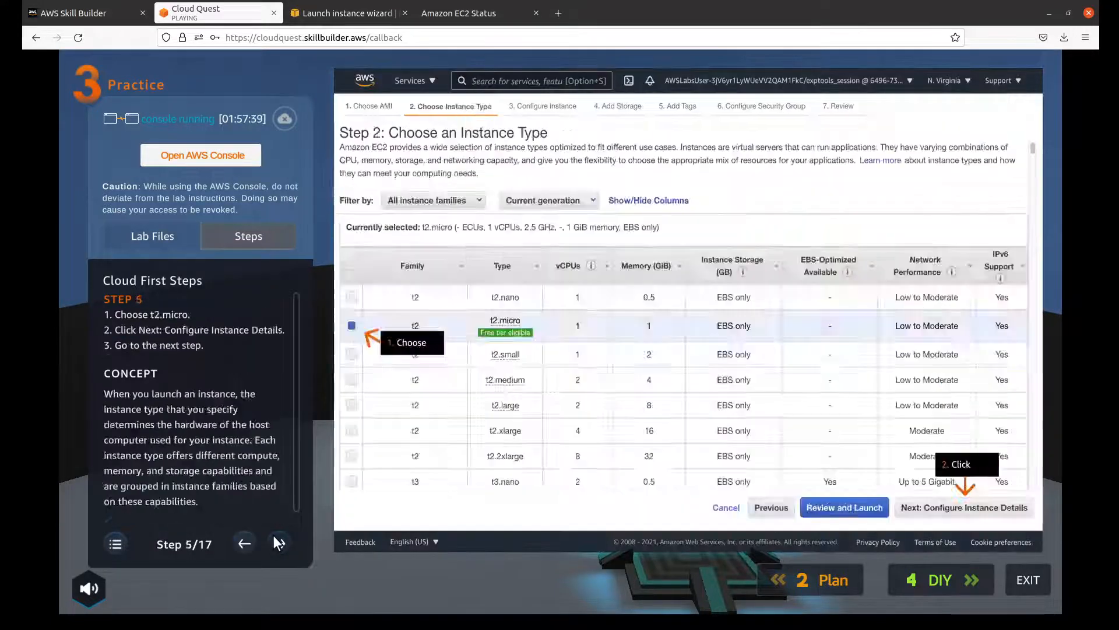
pyautogui.click(274, 536)
pyautogui.click(274, 536)
pyautogui.click(274, 537)
pyautogui.click(275, 539)
pyautogui.click(276, 539)
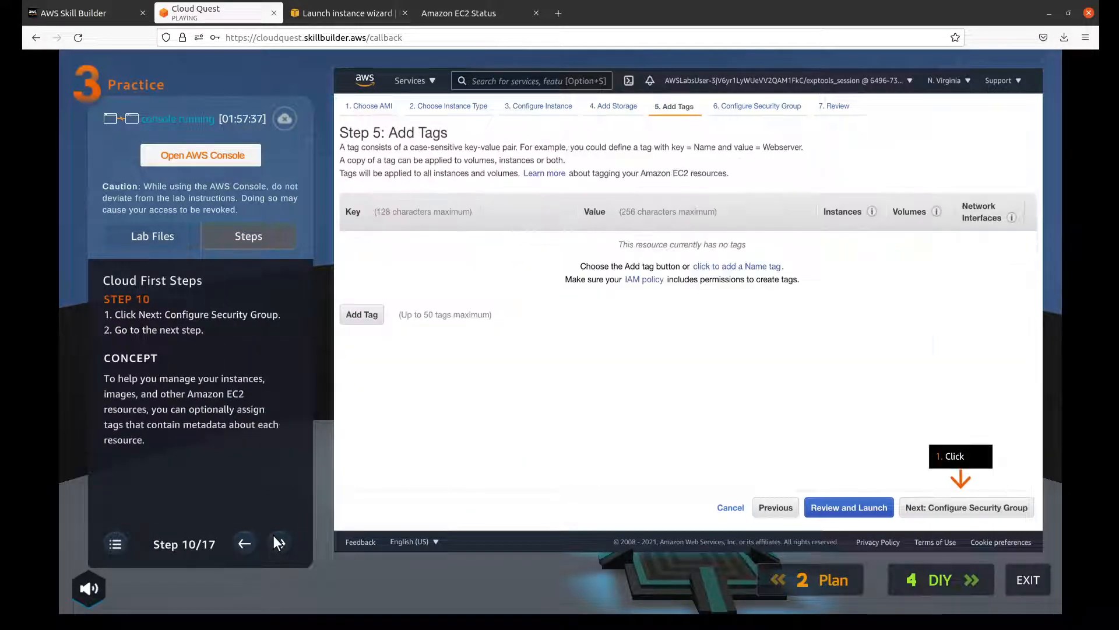
pyautogui.click(275, 540)
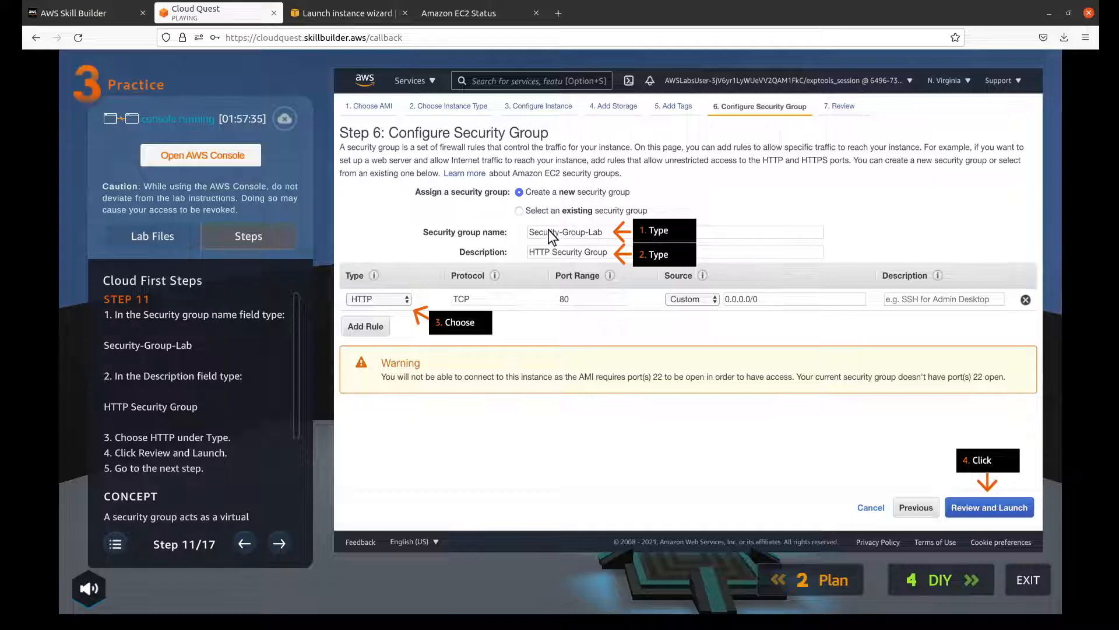
# Step: In the launch wizard, name the new security group Security-Group-Lab and describe it as HTTP Security Group
pyautogui.click(324, 17)
pyautogui.write('S')
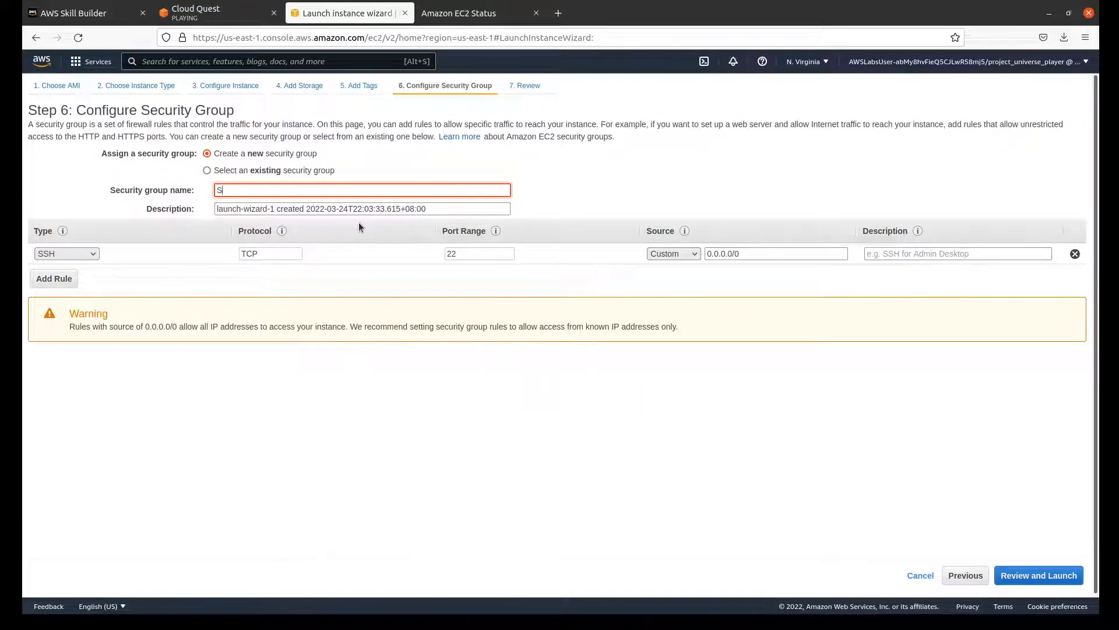
pyautogui.write('ecurity-Group-Lab')
pyautogui.press('Tab')
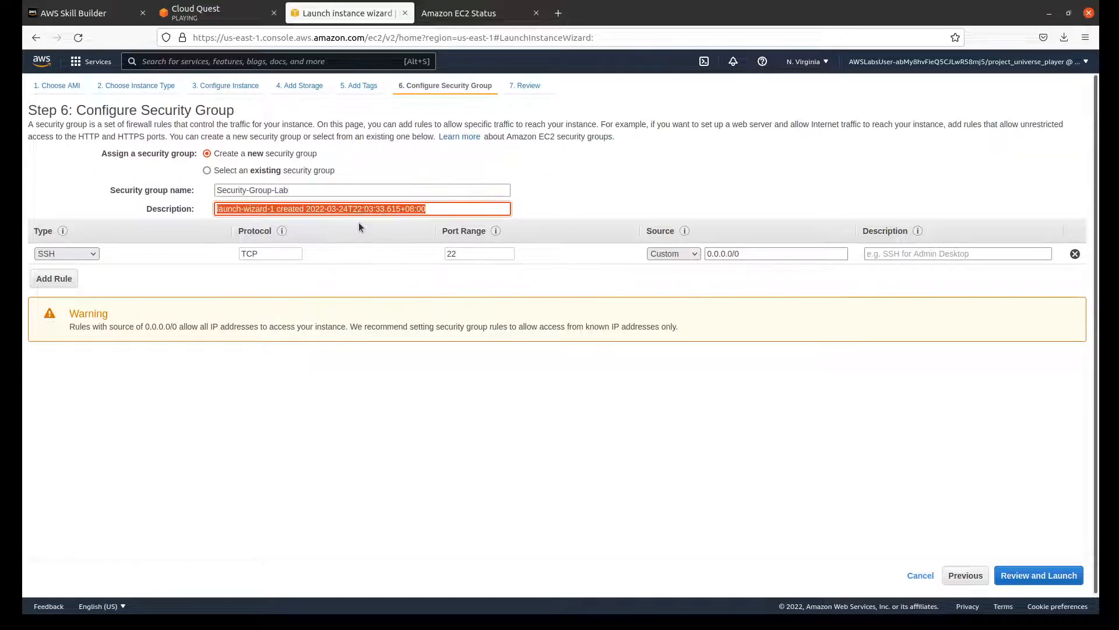
pyautogui.write('HTTP Se')
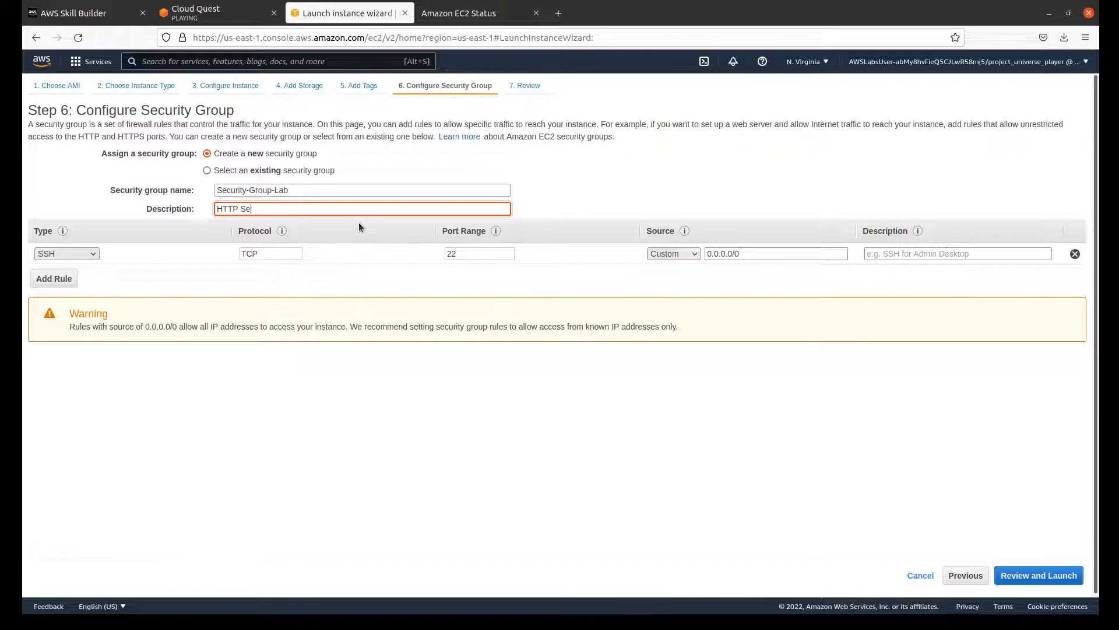
pyautogui.write('curity Group')
# Step: Recheck the Cloud Quest step 11 instructions, set the security group rule's type to HTTP, and continue to Review Instance Launch
pyautogui.click(221, 13)
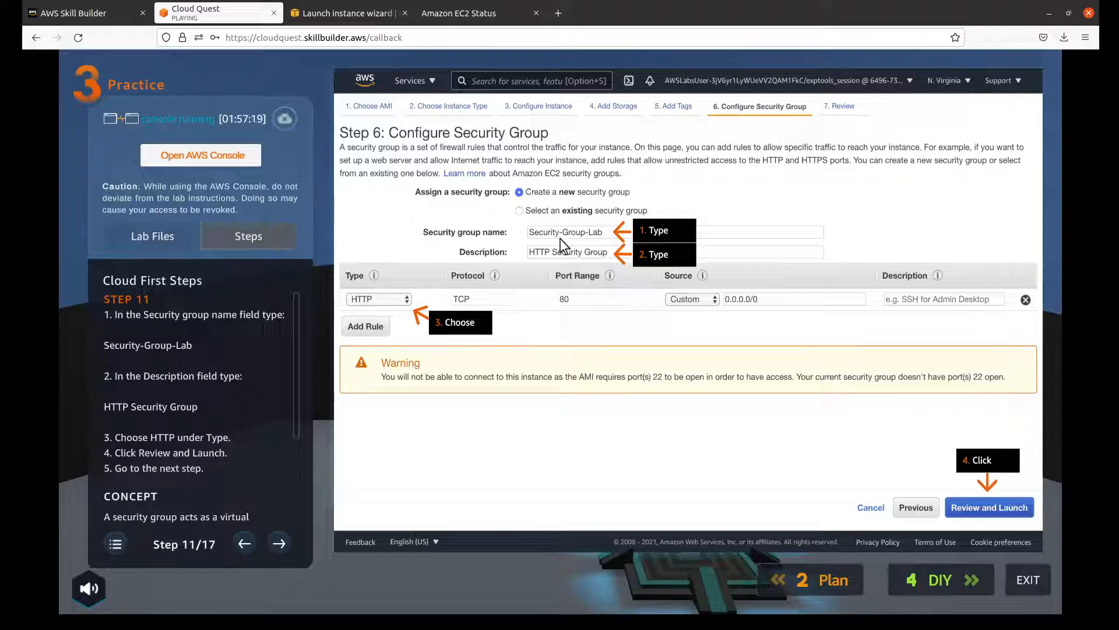
pyautogui.click(315, 13)
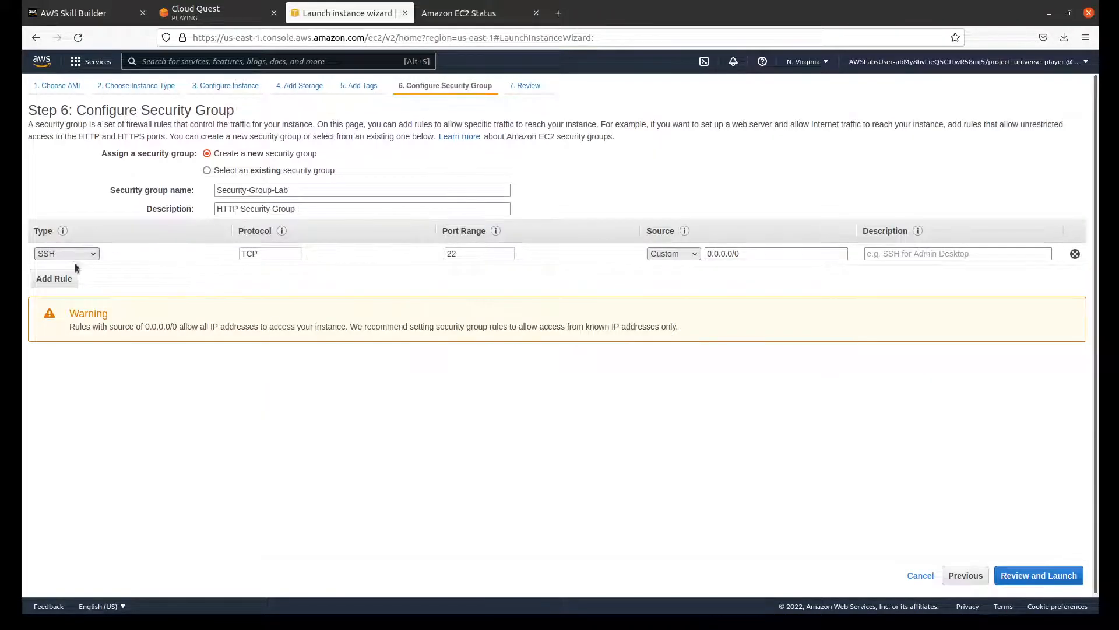
pyautogui.click(85, 482)
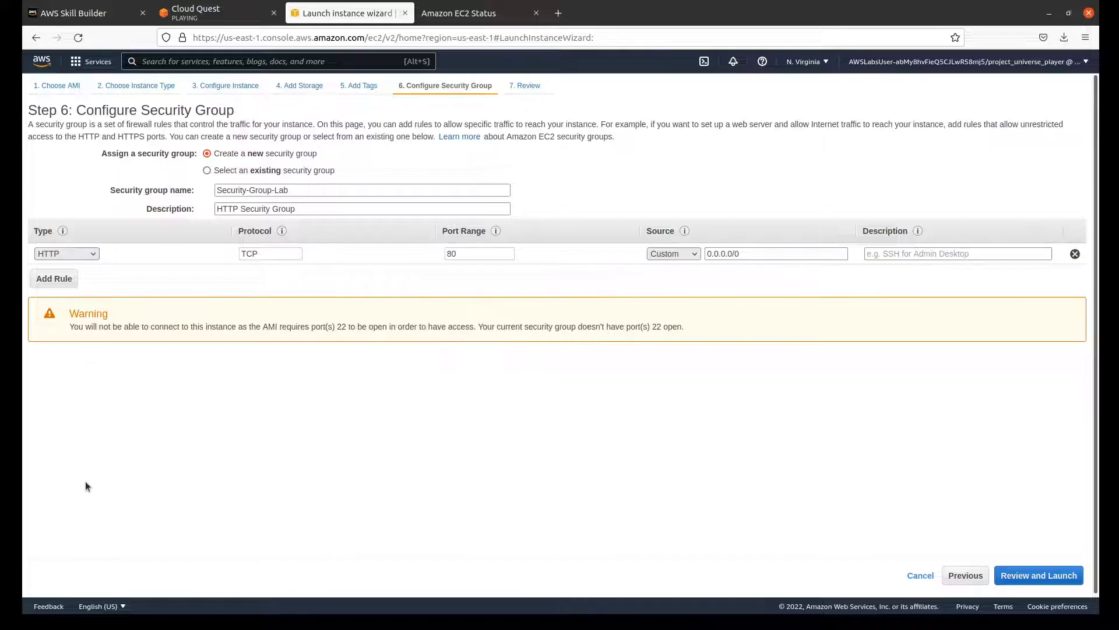
pyautogui.click(1032, 575)
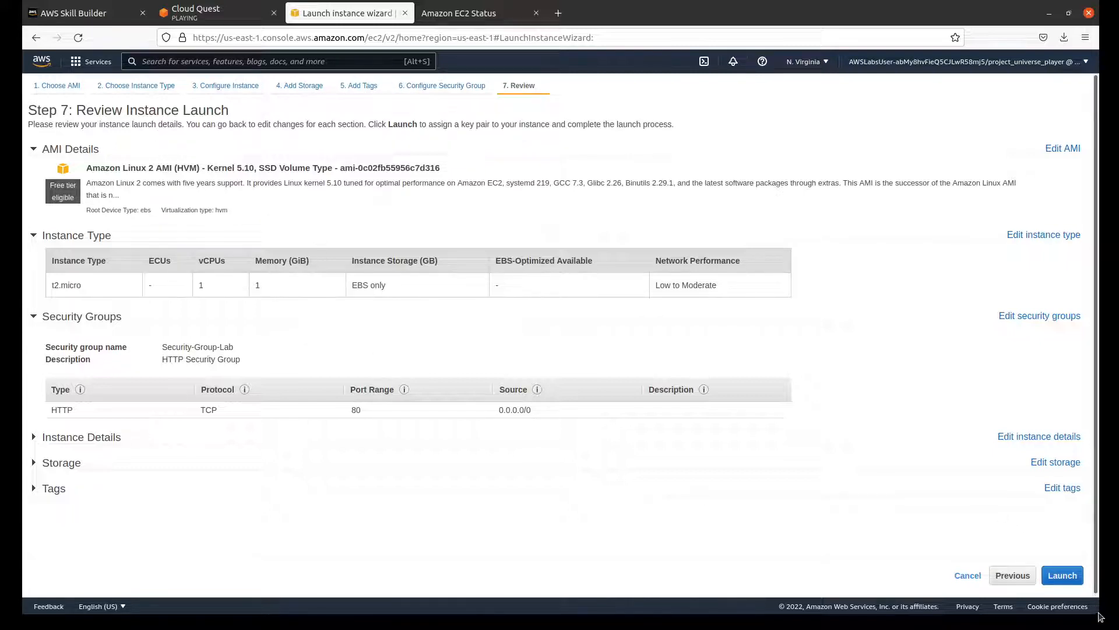
# Step: Try to launch the instance with Proceed without a key pair, accepting the acknowledgement
pyautogui.click(1074, 577)
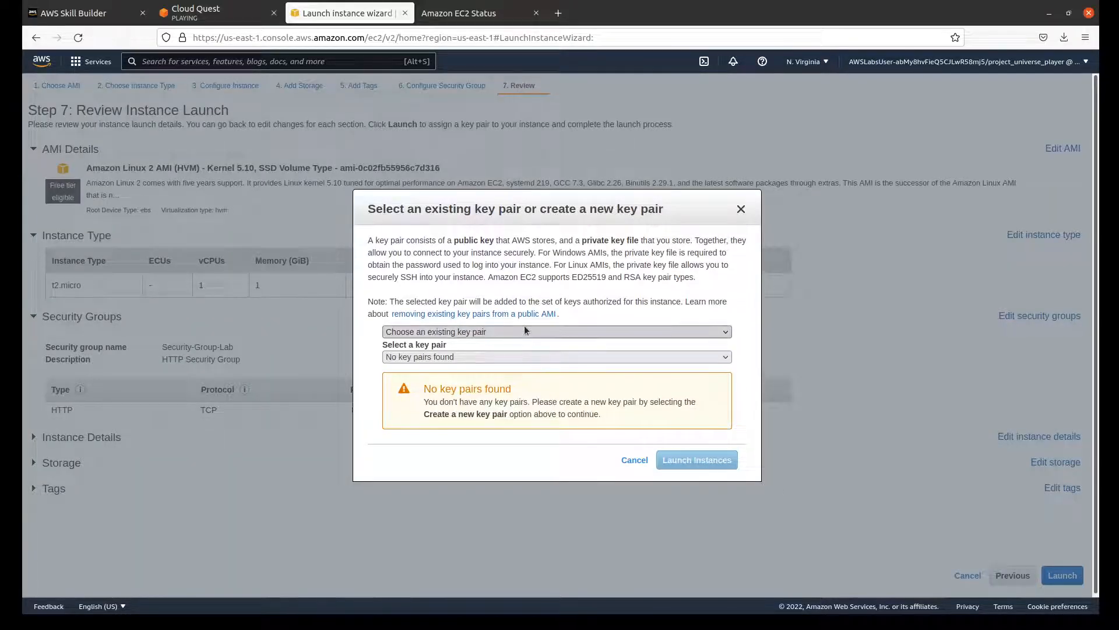
pyautogui.click(495, 379)
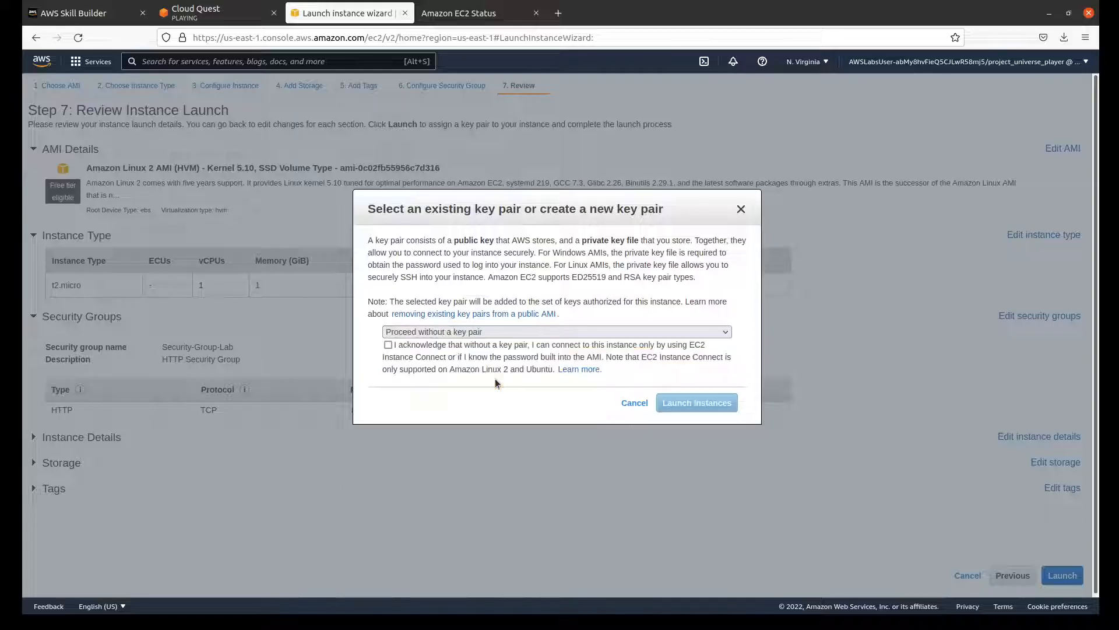
pyautogui.click(388, 345)
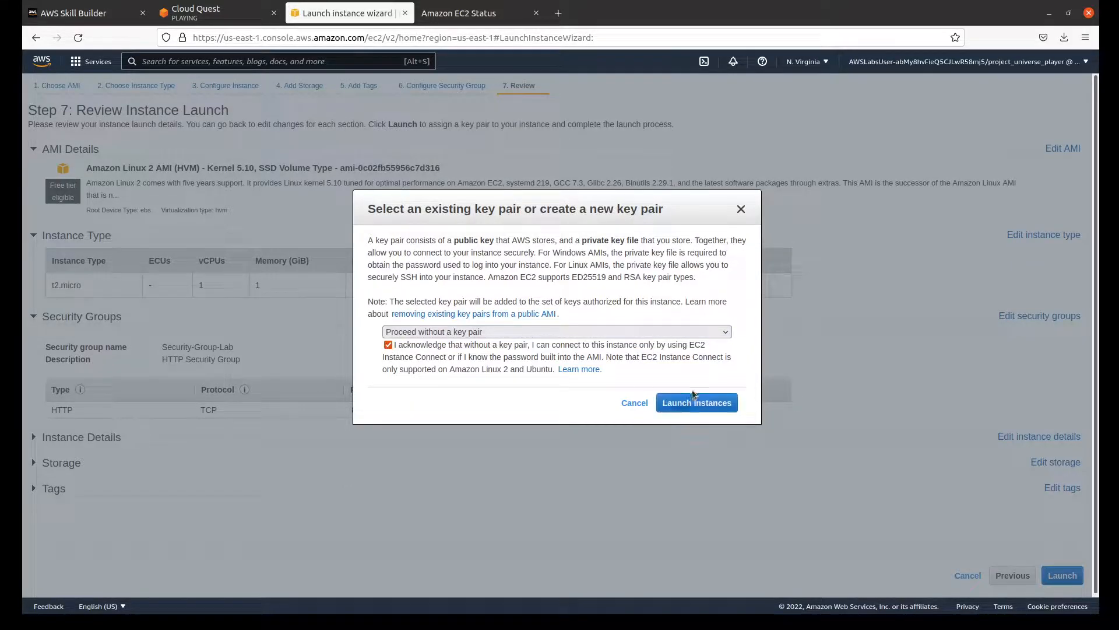
pyautogui.click(697, 403)
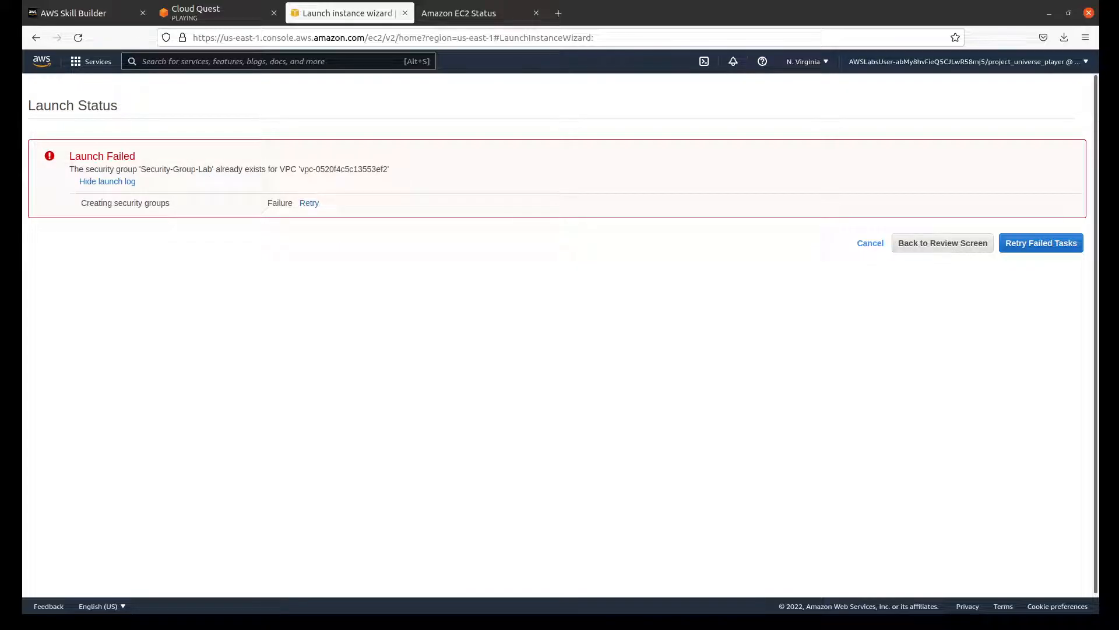
# Step: Recheck the Cloud Quest step 11 instructions, then return to Configure Security Group and assign the existing Security-Group-Lab group to the instance
pyautogui.click(233, 13)
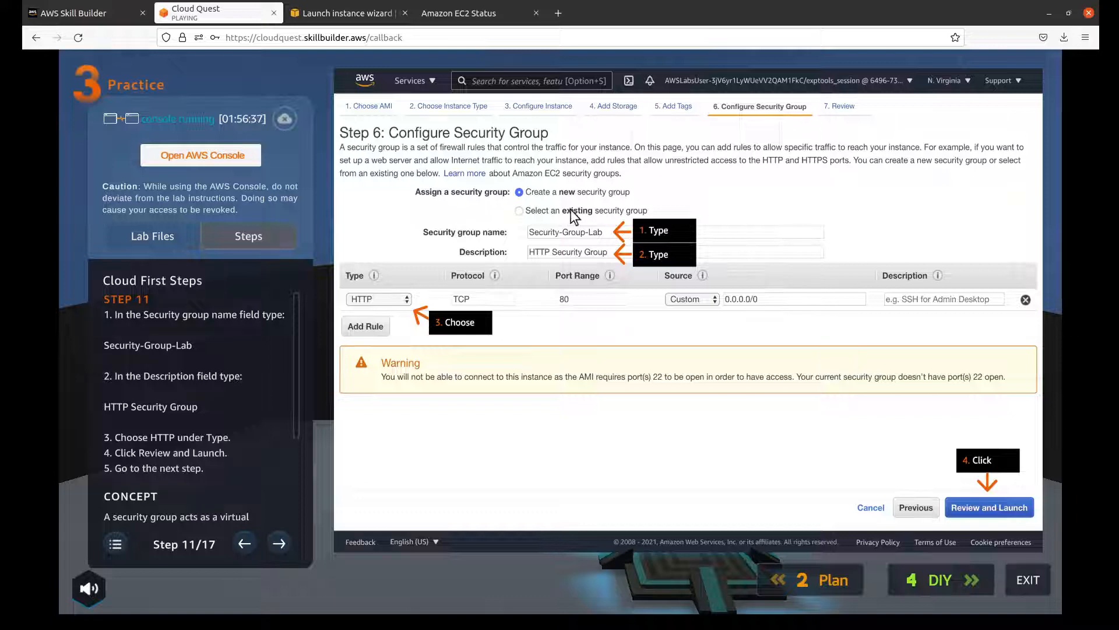
pyautogui.click(338, 13)
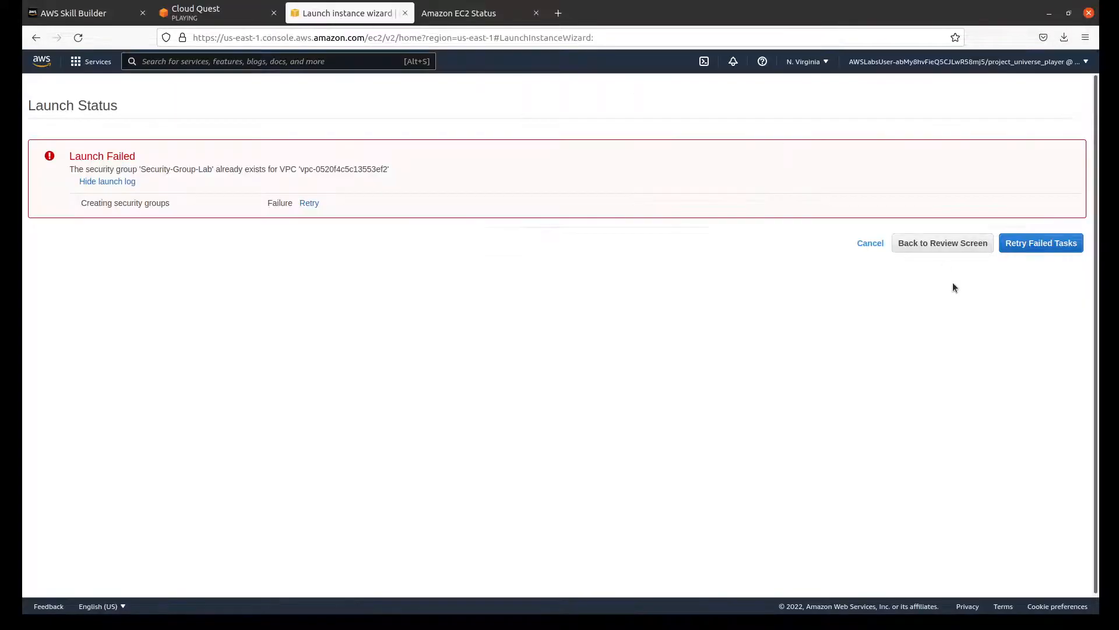
pyautogui.click(949, 244)
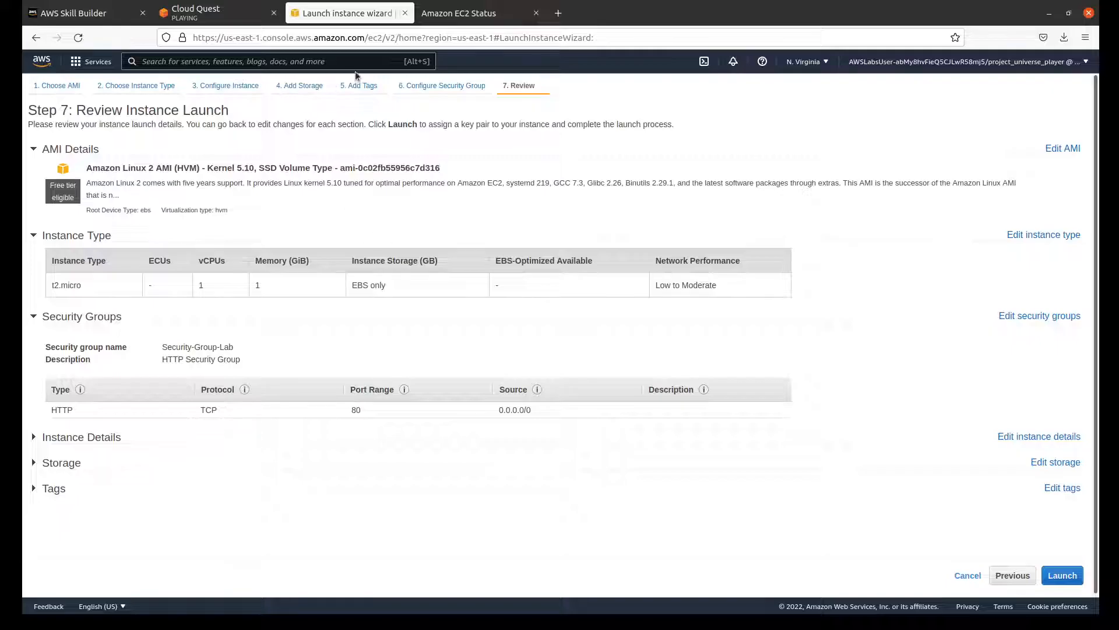
pyautogui.click(445, 85)
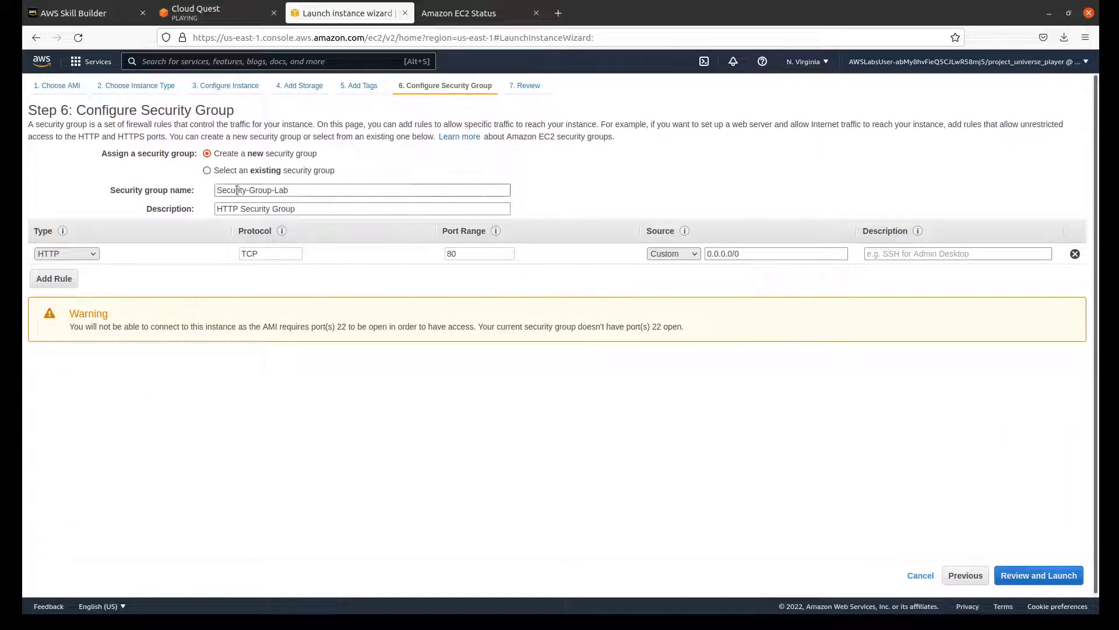
pyautogui.click(211, 169)
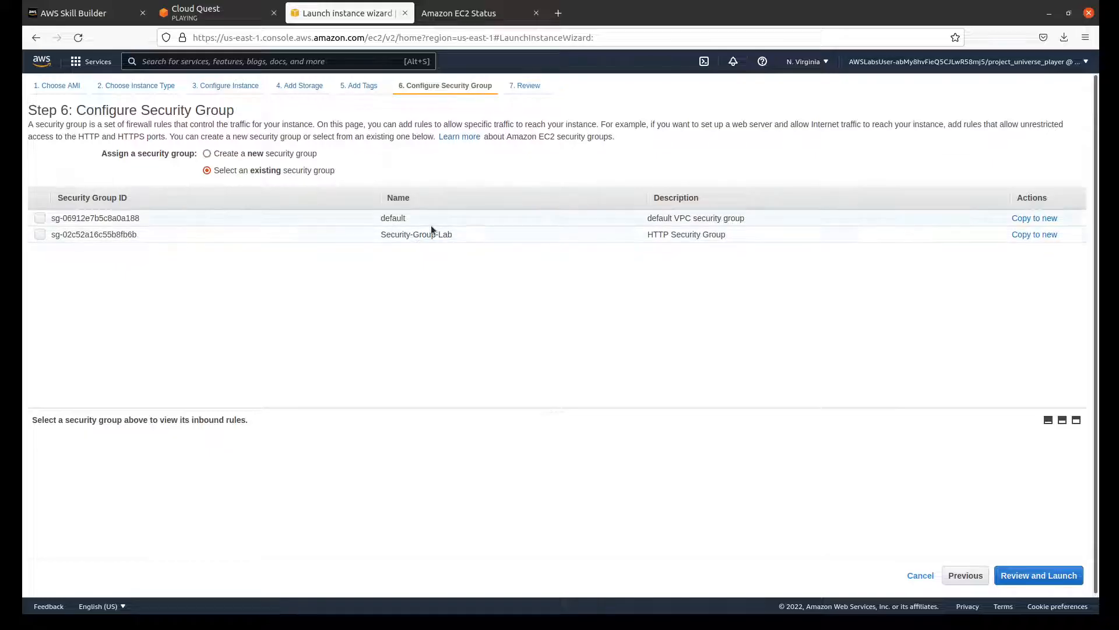
pyautogui.click(39, 235)
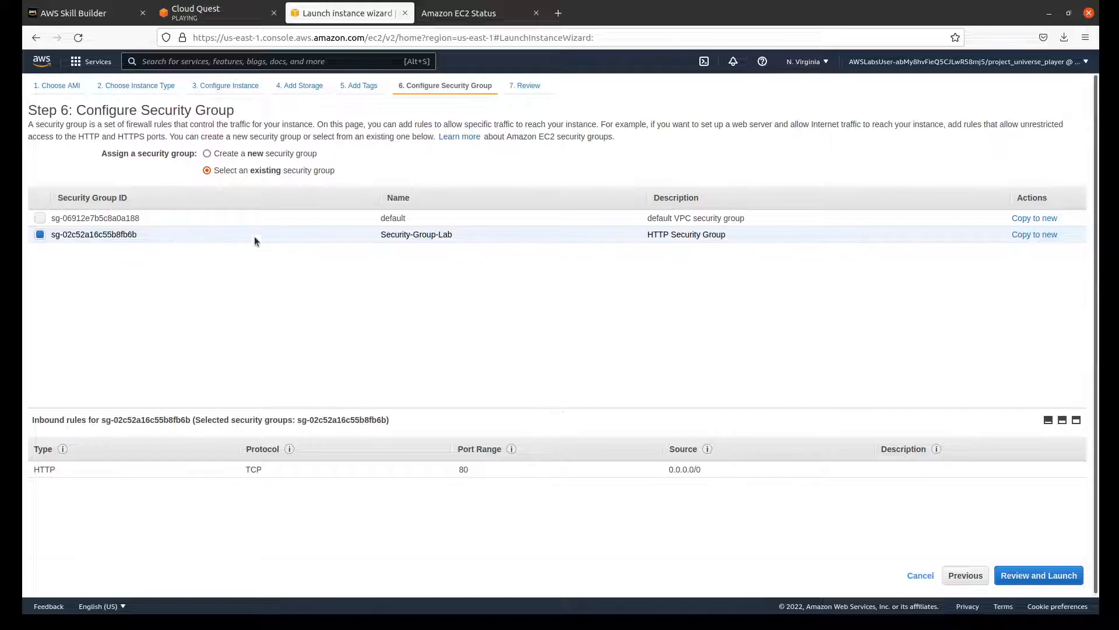
# Step: Continue past the port 22 warning to the review and launch the instance without a key pair, acknowledging the limited connection access
pyautogui.click(1027, 575)
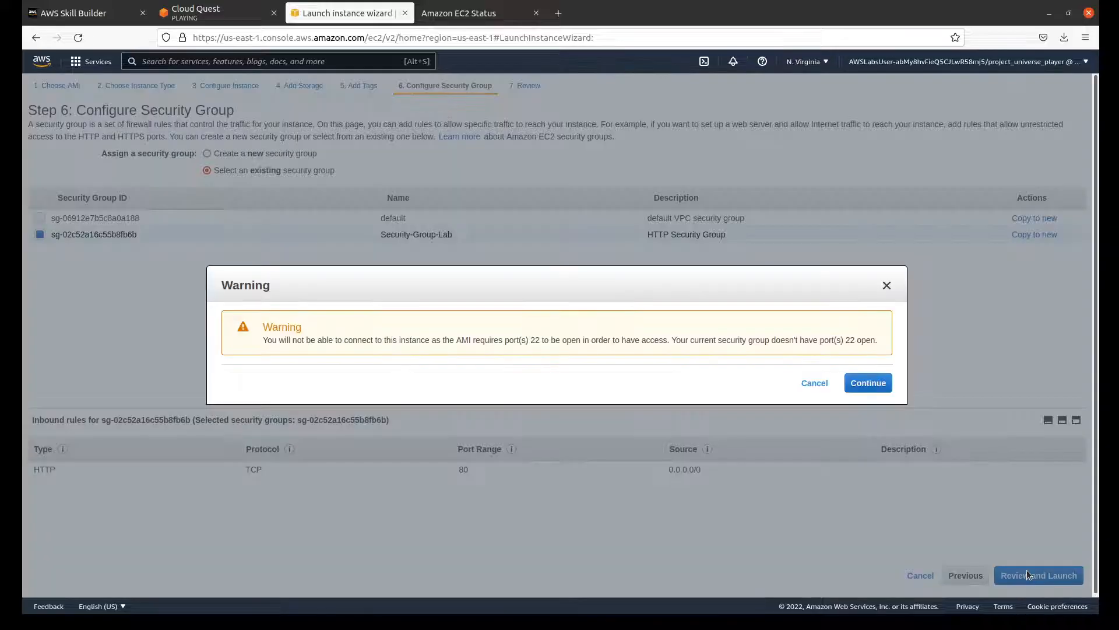
pyautogui.click(863, 383)
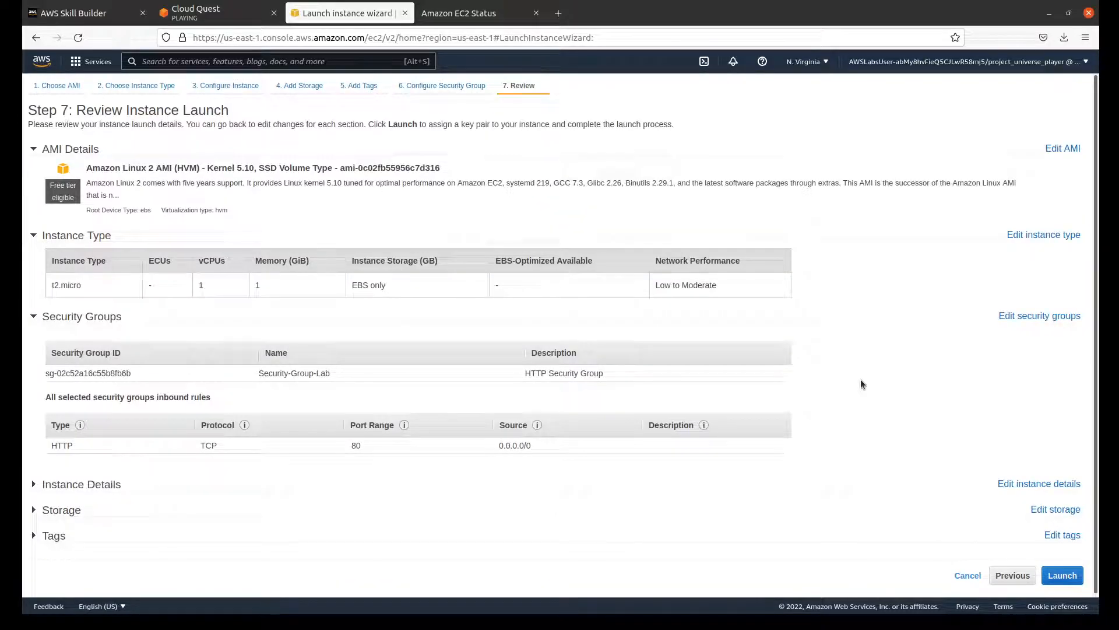
pyautogui.click(1062, 576)
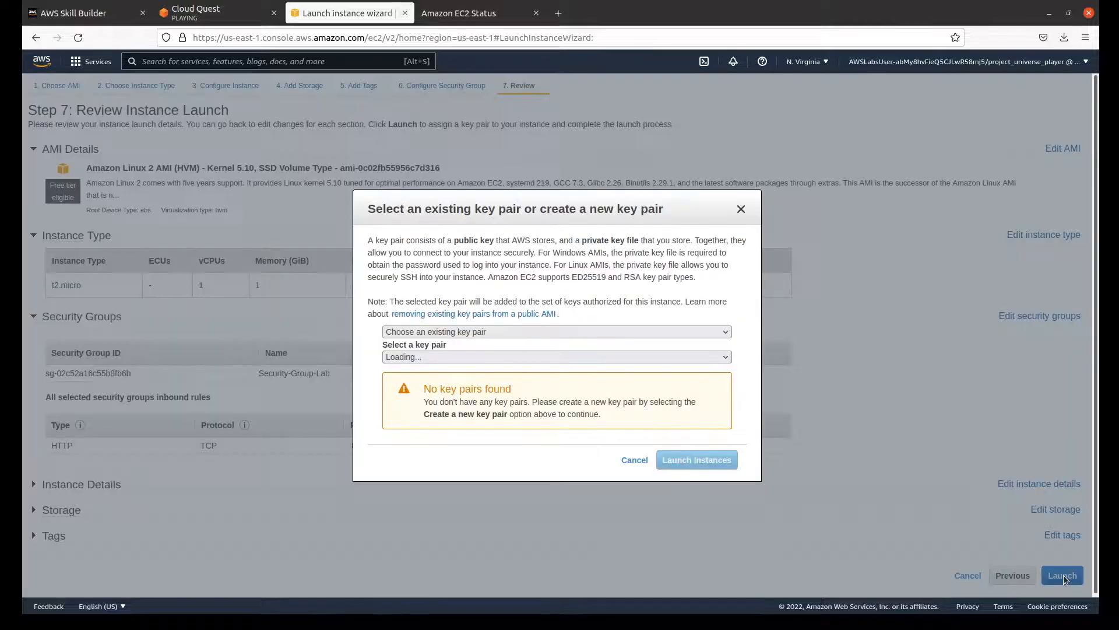
pyautogui.click(459, 332)
pyautogui.click(431, 373)
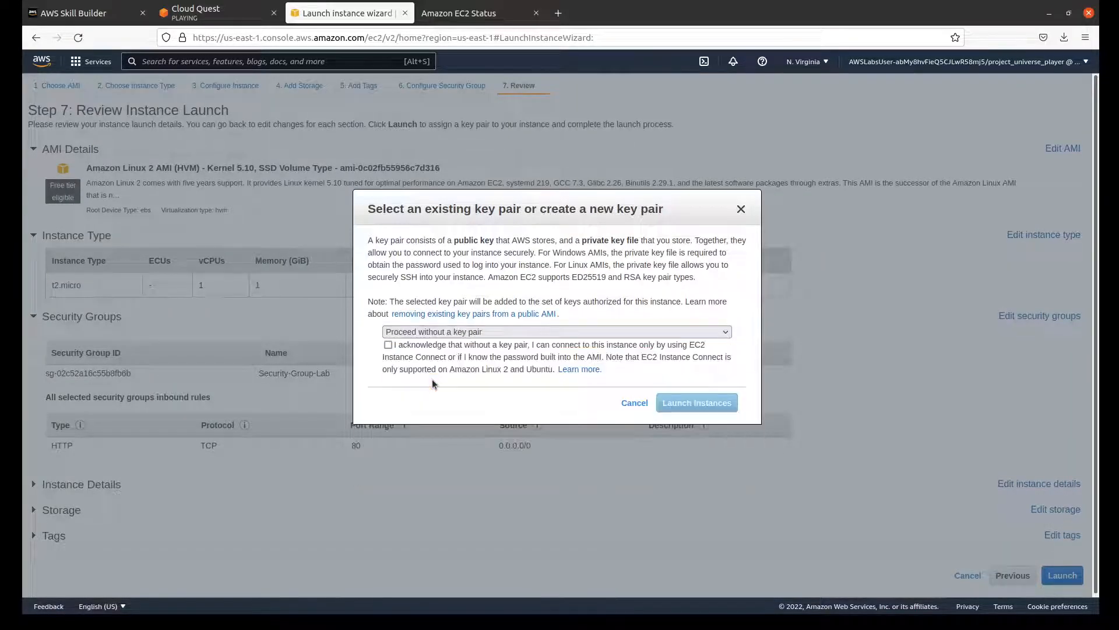
pyautogui.click(433, 349)
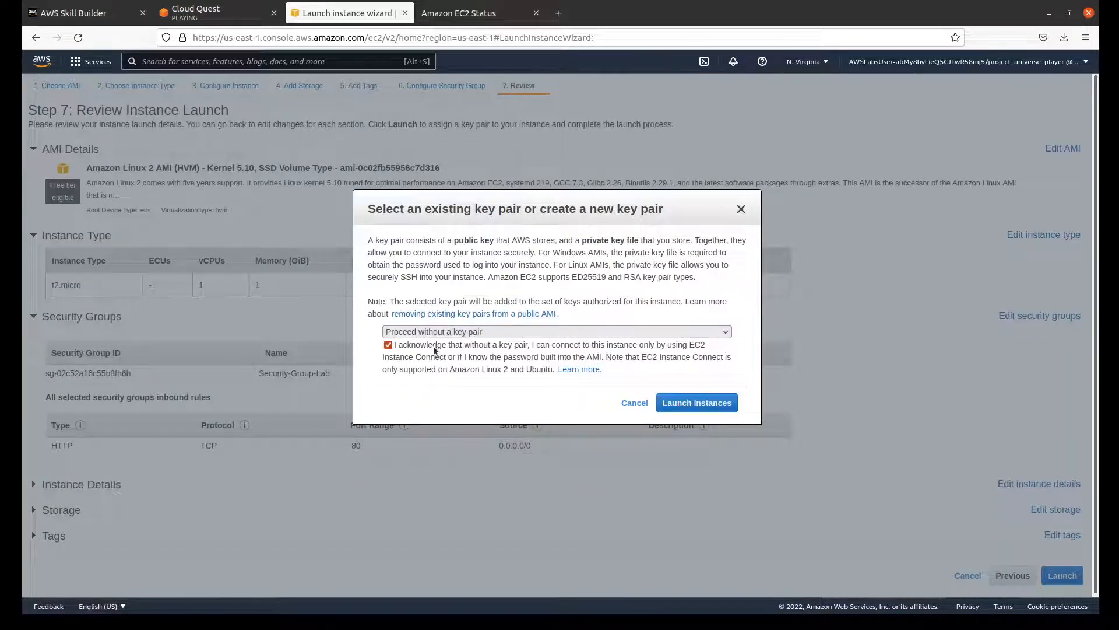
pyautogui.click(716, 402)
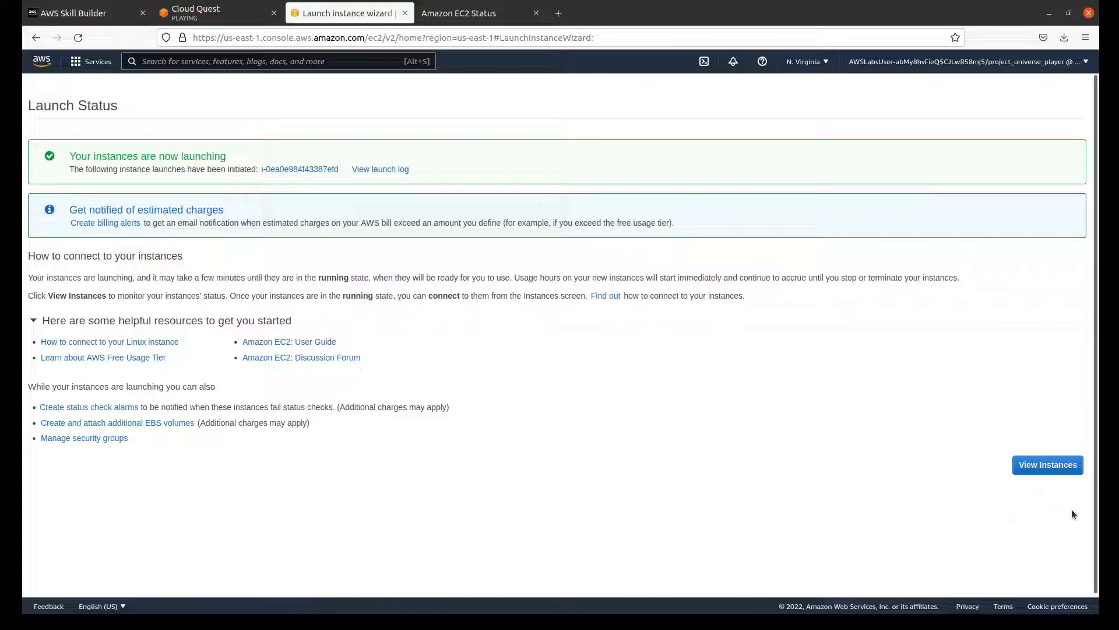
# Step: View the EC2 instances list, then switch to Cloud Quest and open the lab's DIY stage
pyautogui.click(1053, 465)
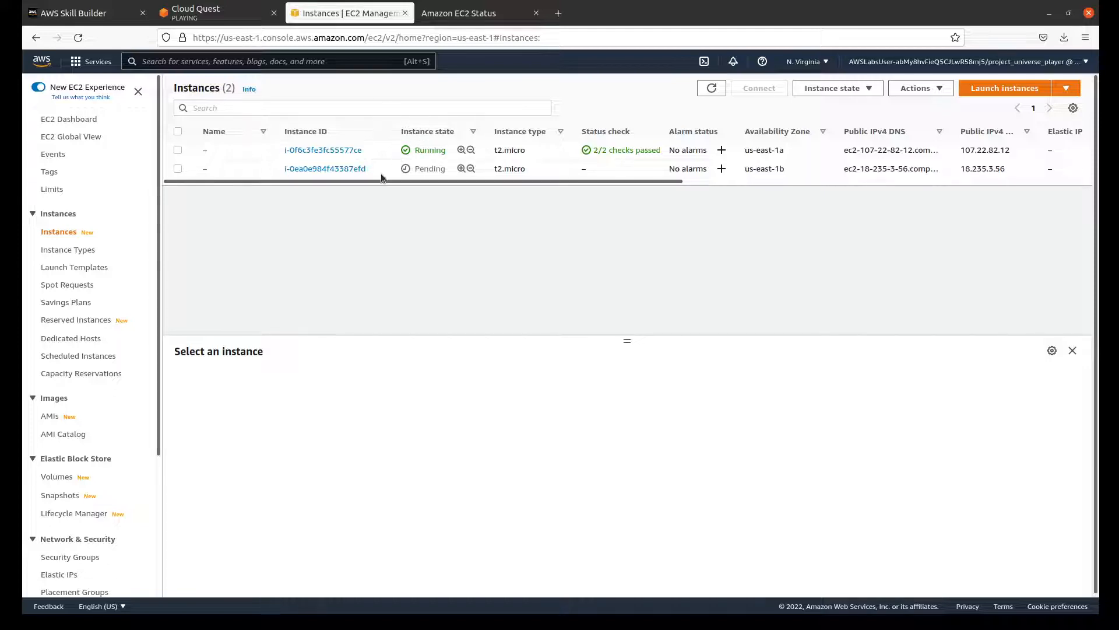
pyautogui.click(210, 14)
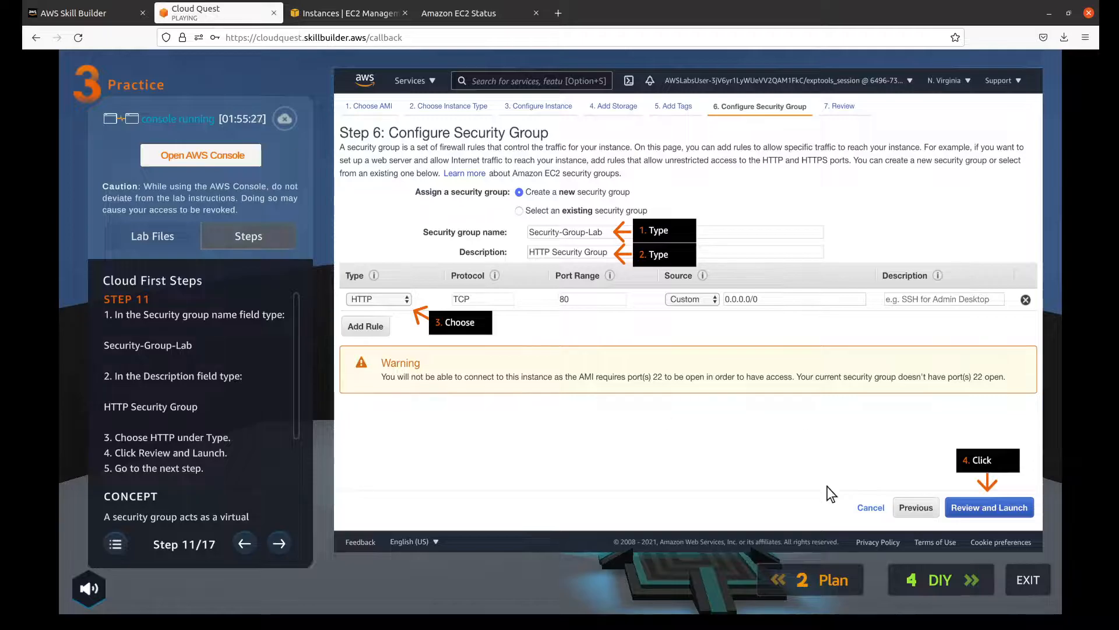
pyautogui.click(924, 586)
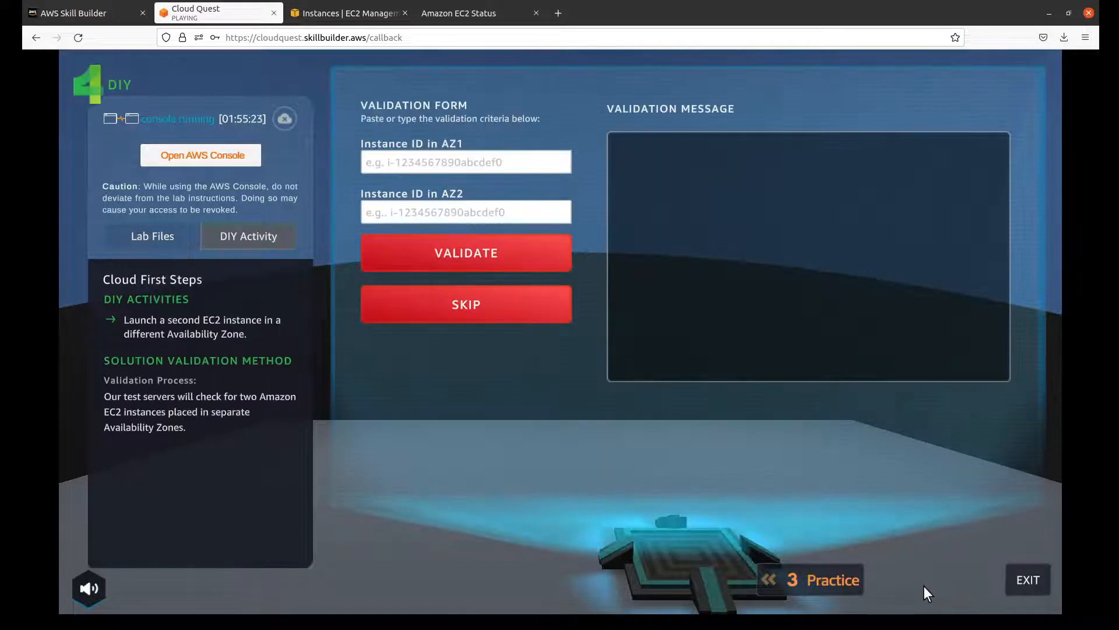
# Step: In the EC2 console, copy the us-east-1b instance's public IPv4 DNS and open that address in a new browser tab
pyautogui.click(340, 12)
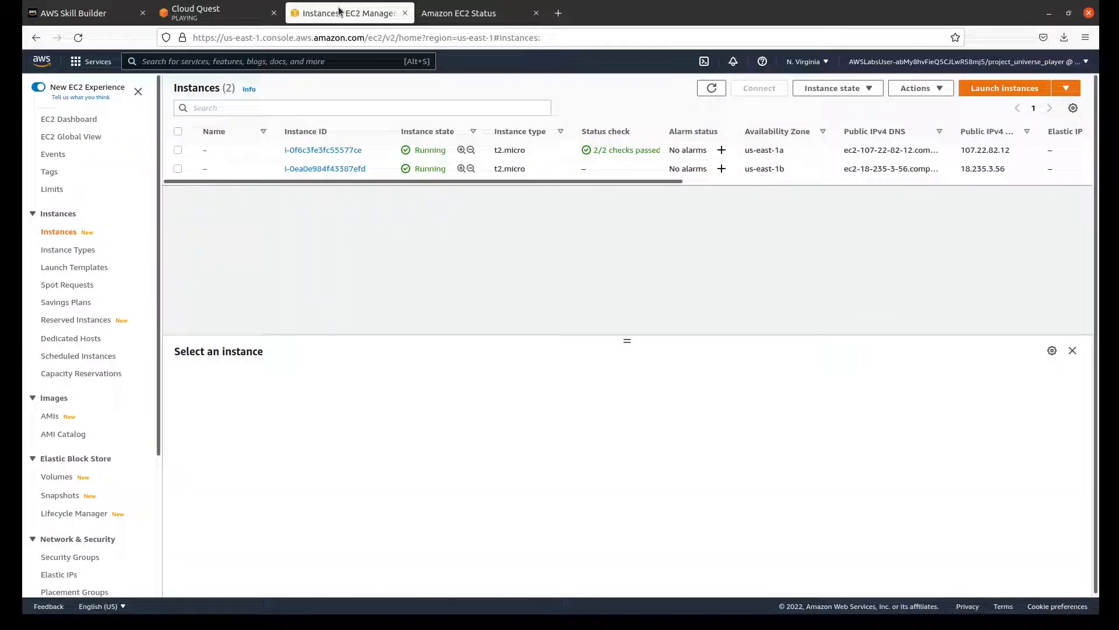
pyautogui.click(316, 169)
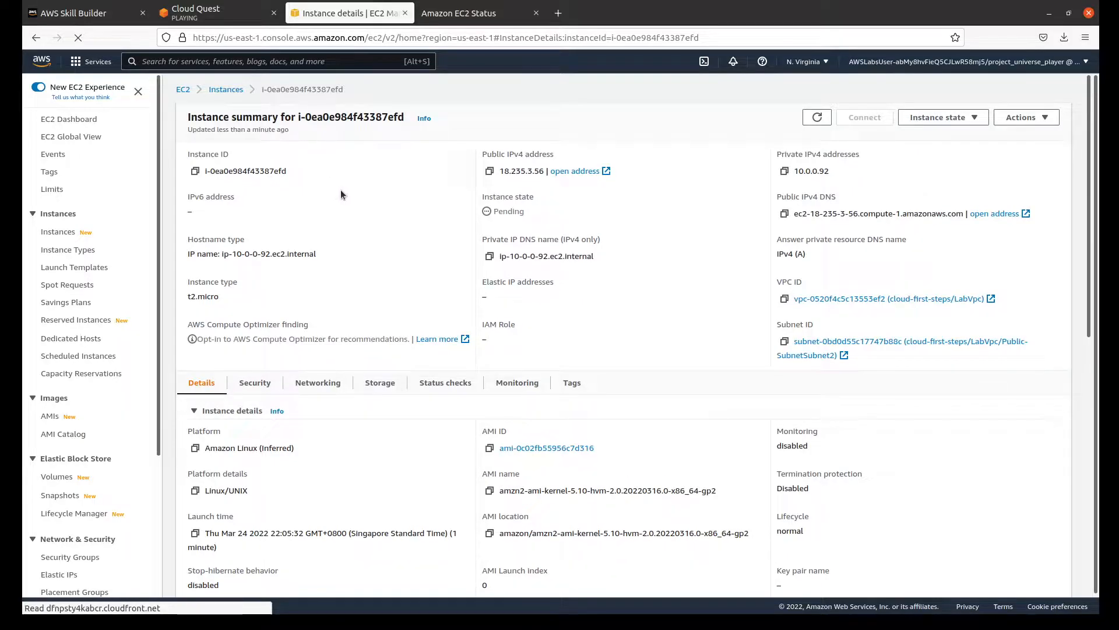
pyautogui.scroll(-3, 341, 194)
pyautogui.scroll(-4, 343, 196)
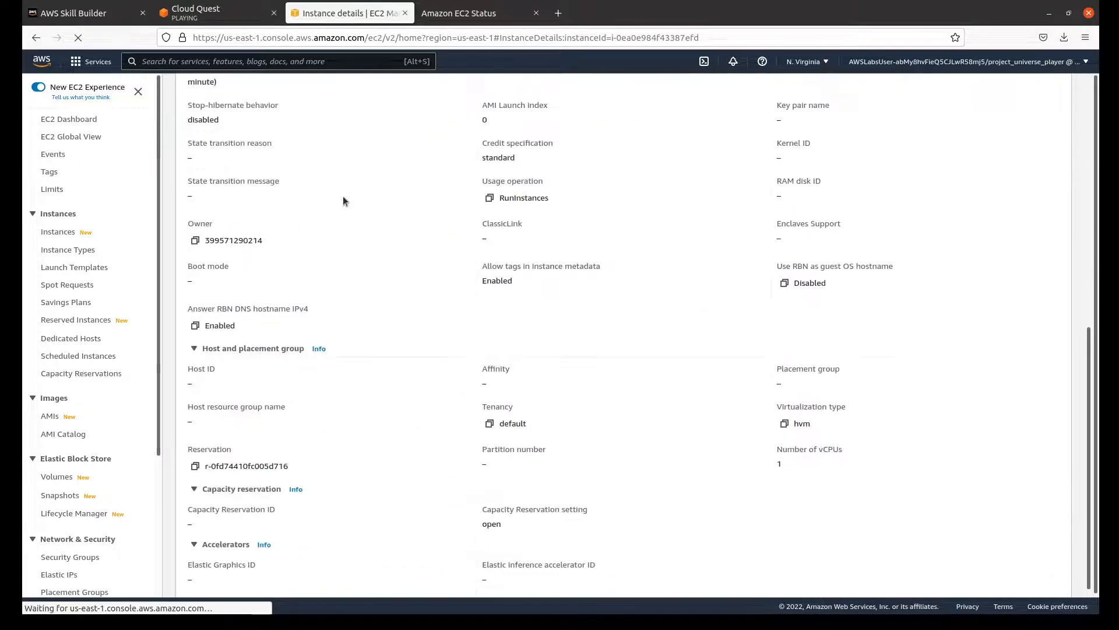
pyautogui.scroll(7, 344, 201)
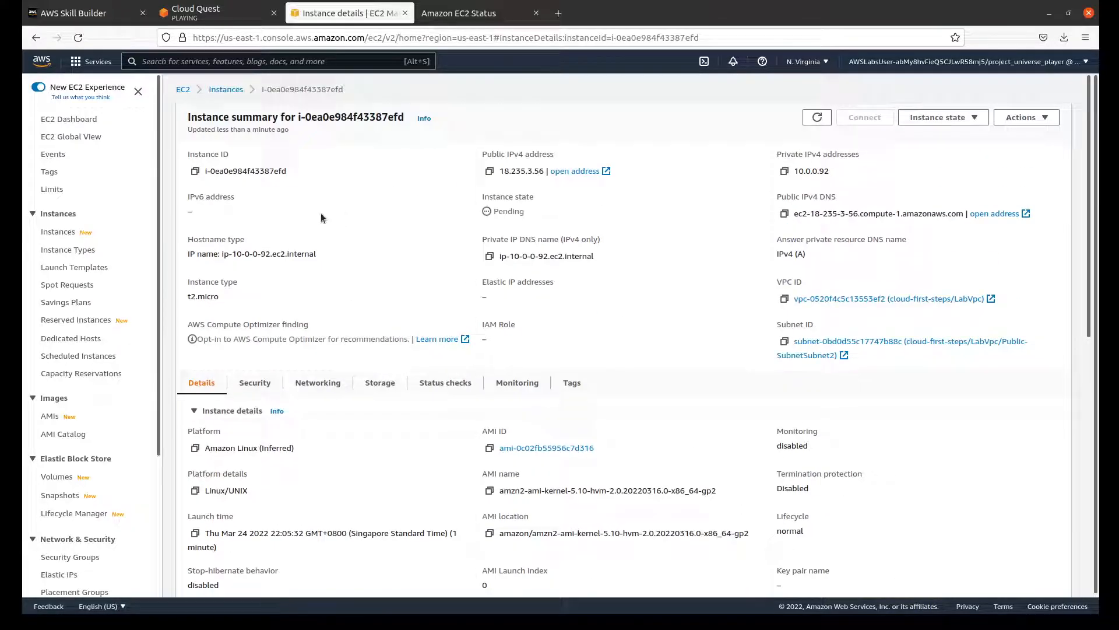
pyautogui.click(785, 214)
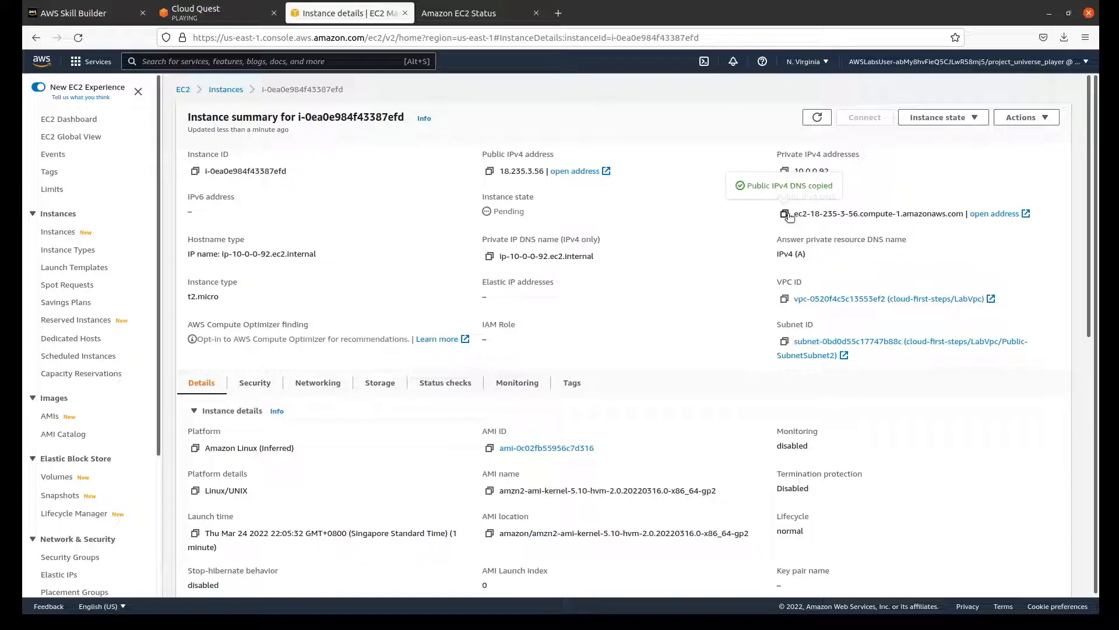
pyautogui.click(559, 13)
pyautogui.hotkey('ctrl', 'v')
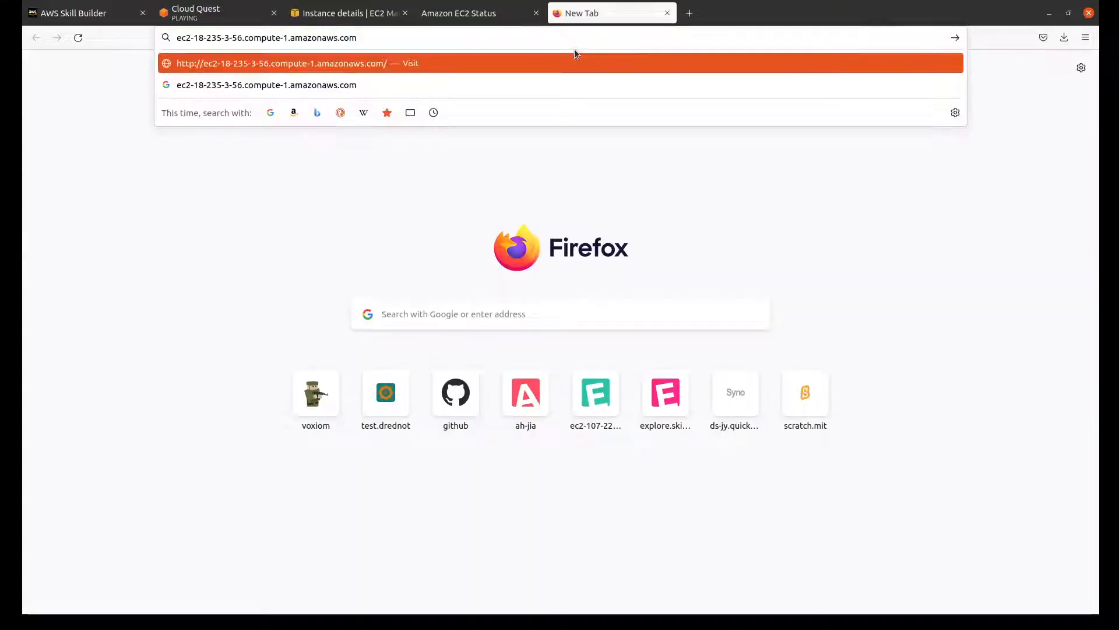
pyautogui.press('Return')
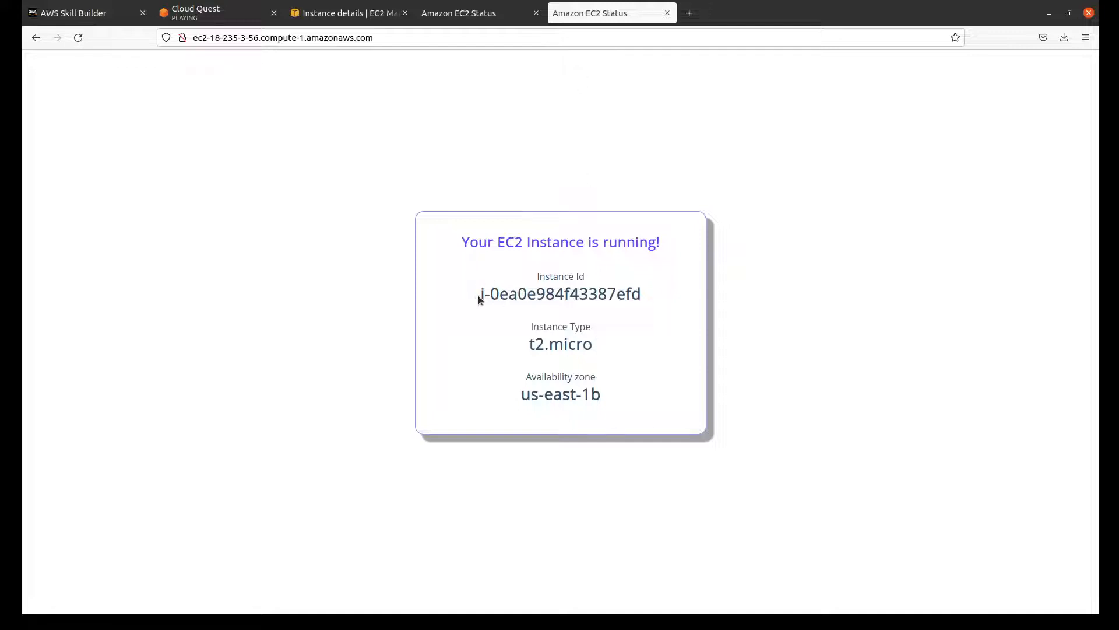
# Step: Copy the instance ID i-0ea0e984f43387efd from the status page into Instance ID in AZ2 of the Cloud Quest validation form
pyautogui.moveTo(479, 297); pyautogui.dragTo(679, 300)
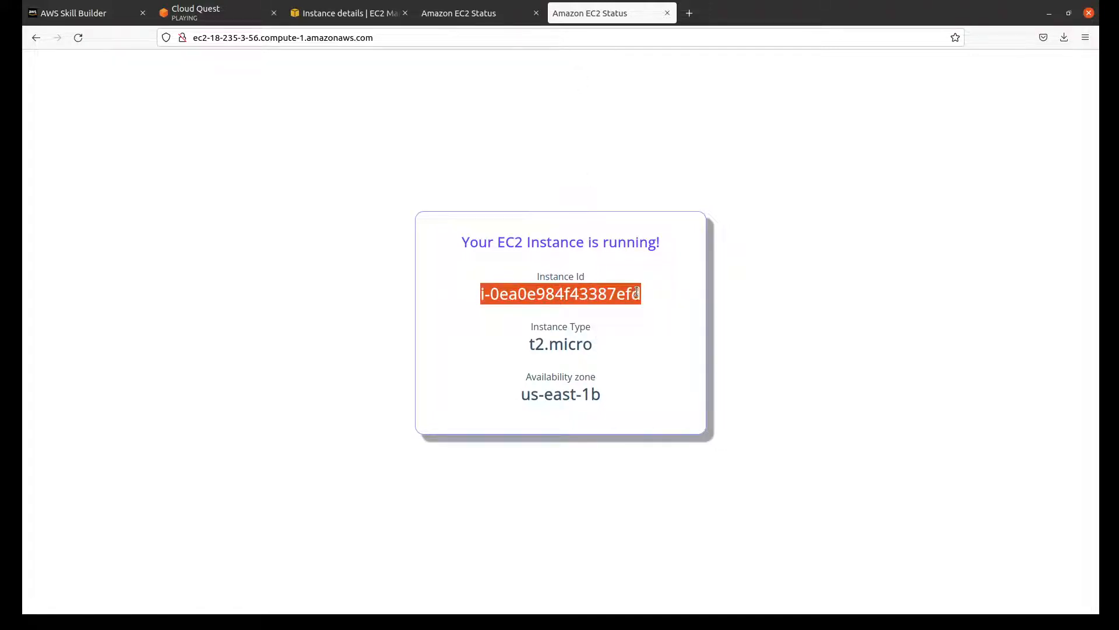
pyautogui.click(215, 15)
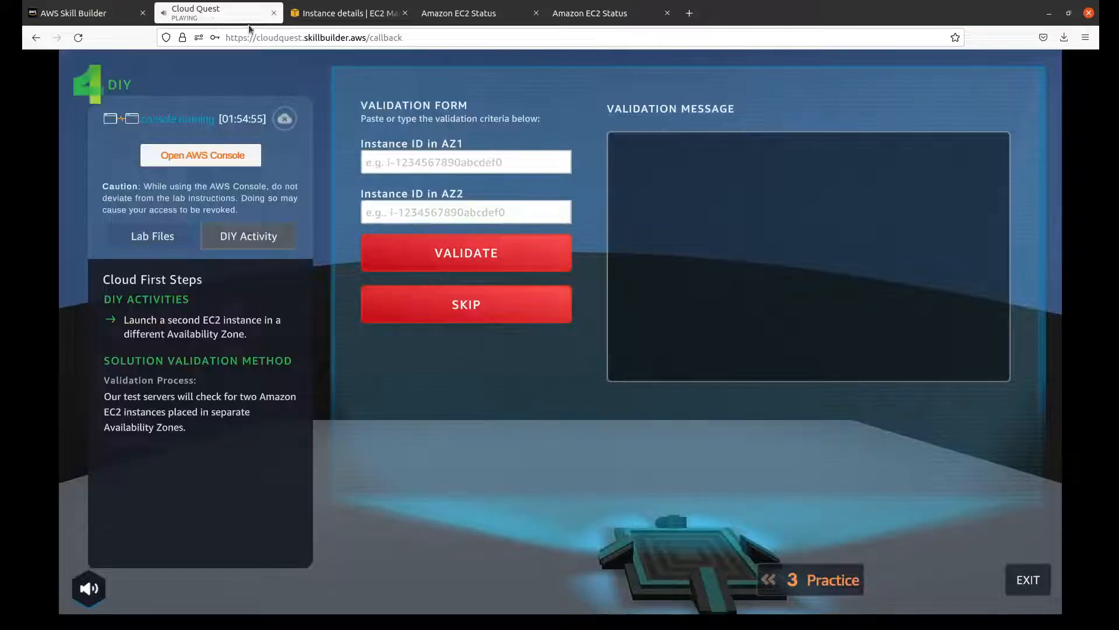
pyautogui.click(438, 209)
pyautogui.hotkey('ctrl', 'v')
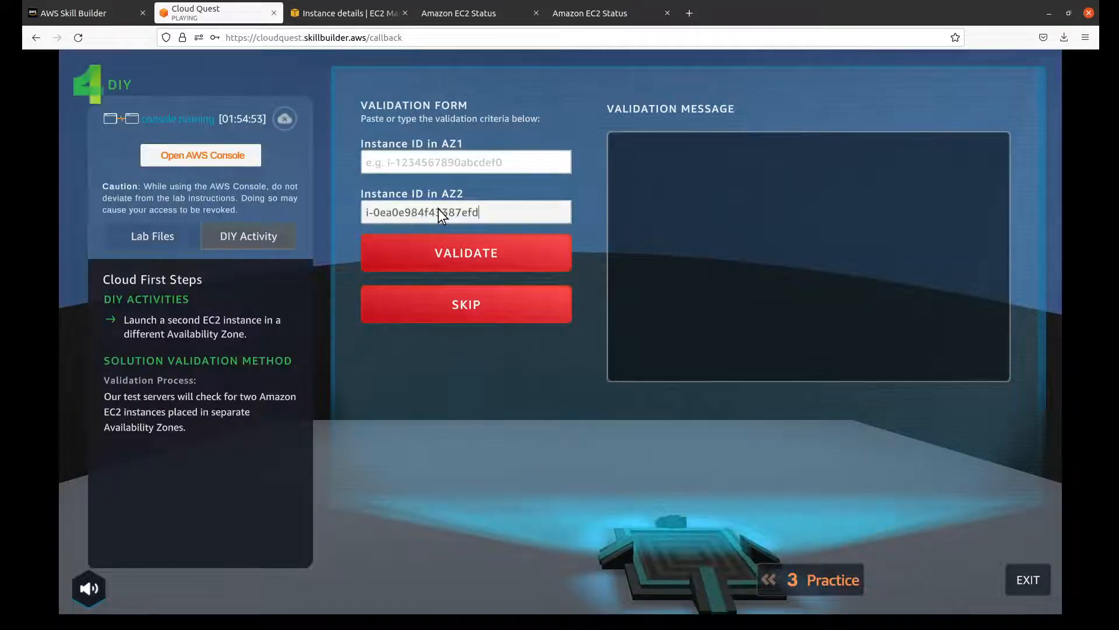
# Step: Copy the us-east-1a instance's ID i-0f6c3fe3fc55577ce into Instance ID in AZ1 and validate the solution
pyautogui.click(483, 21)
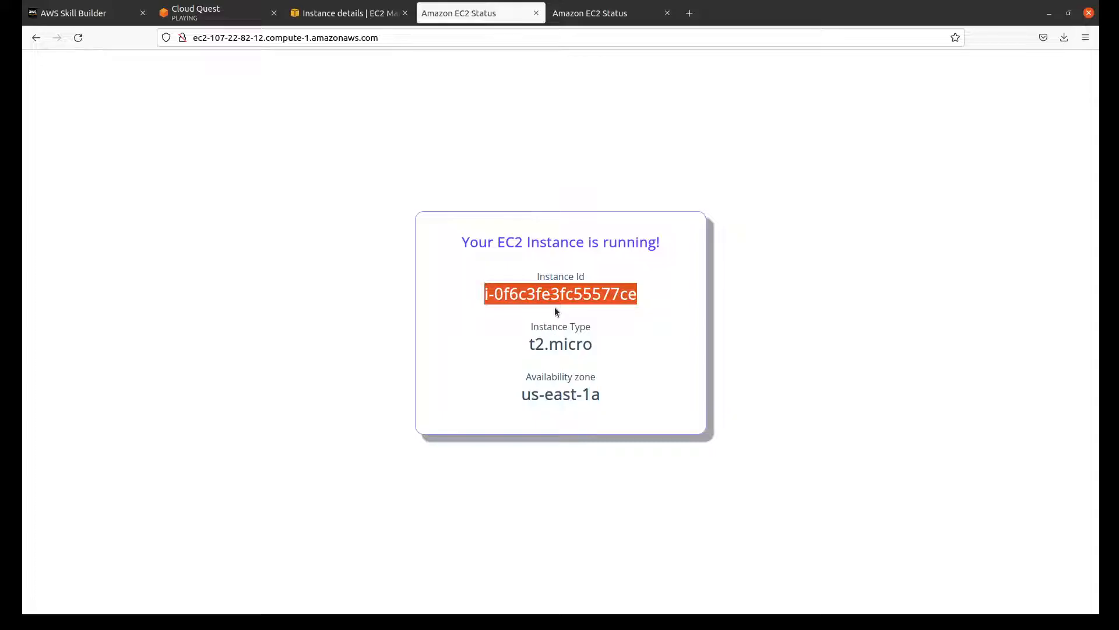
pyautogui.click(238, 10)
pyautogui.click(429, 155)
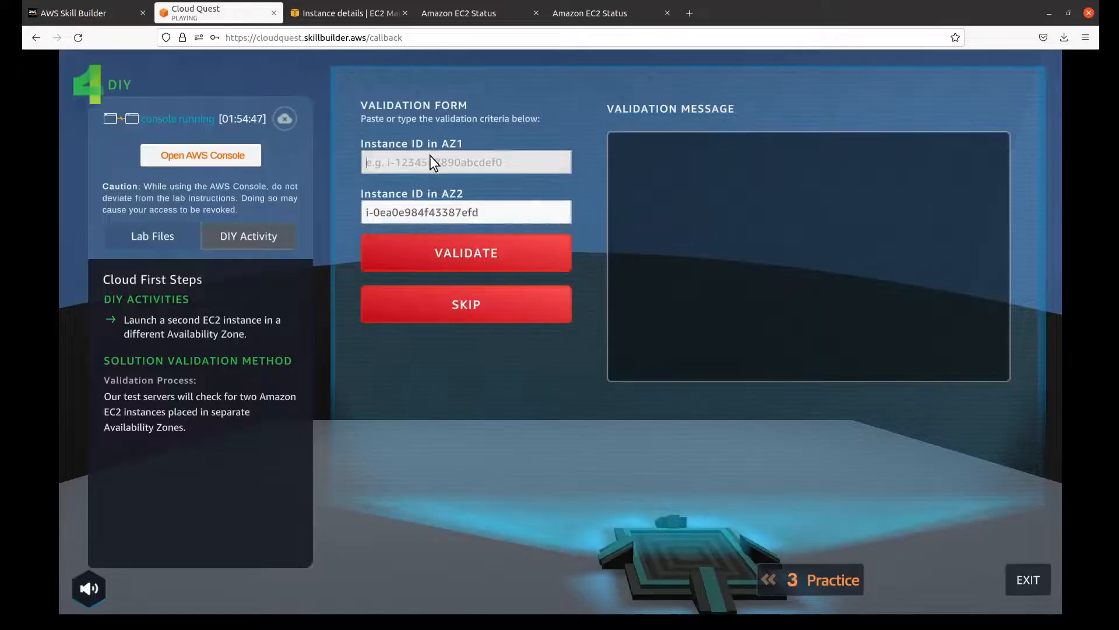
pyautogui.hotkey('ctrl', 'v')
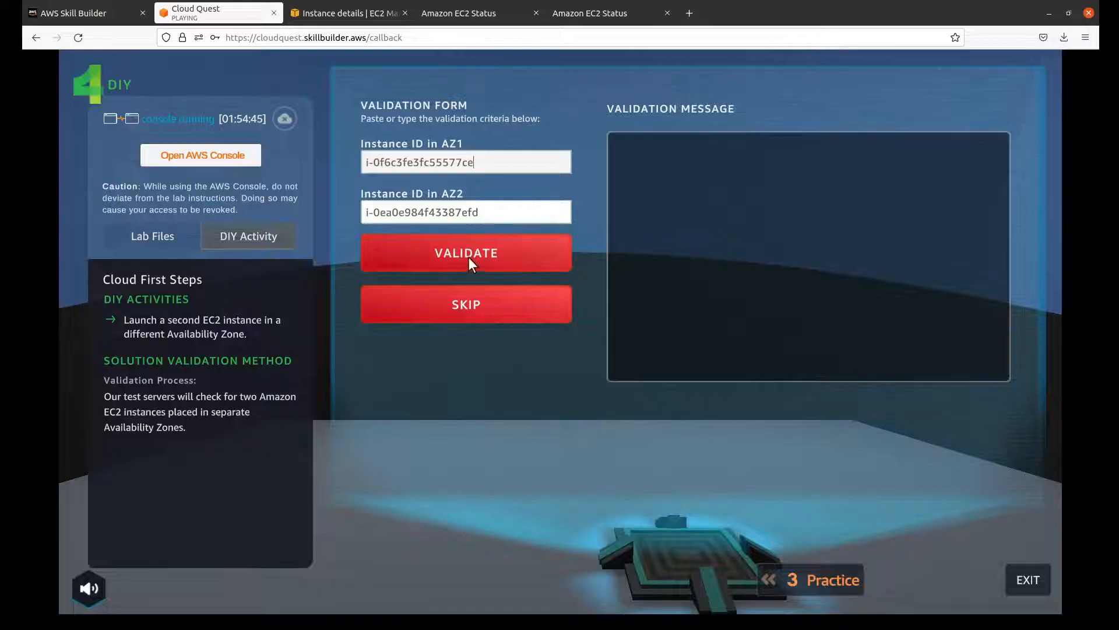
pyautogui.click(418, 254)
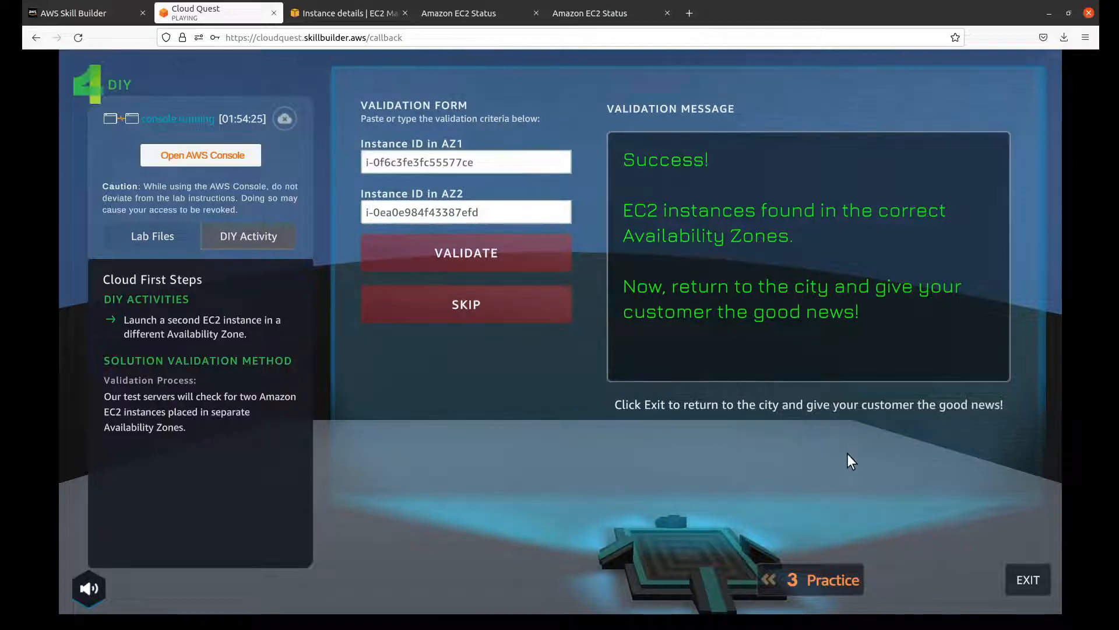
# Step: Exit the lab to the city and advance the customer's dialogue to the home style selection
pyautogui.click(1029, 580)
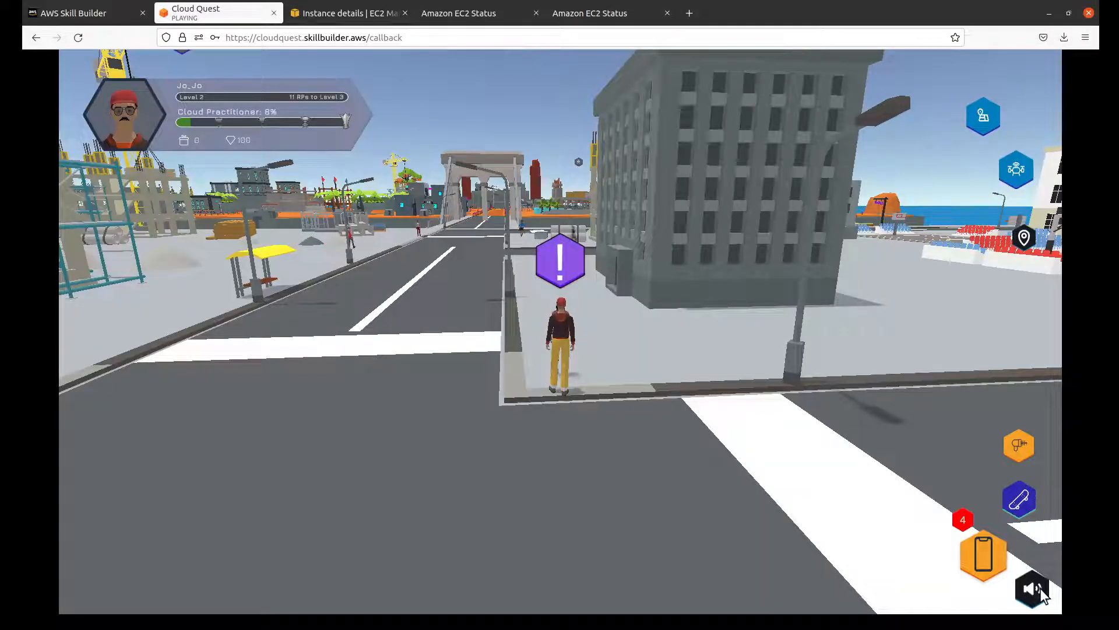
pyautogui.click(558, 262)
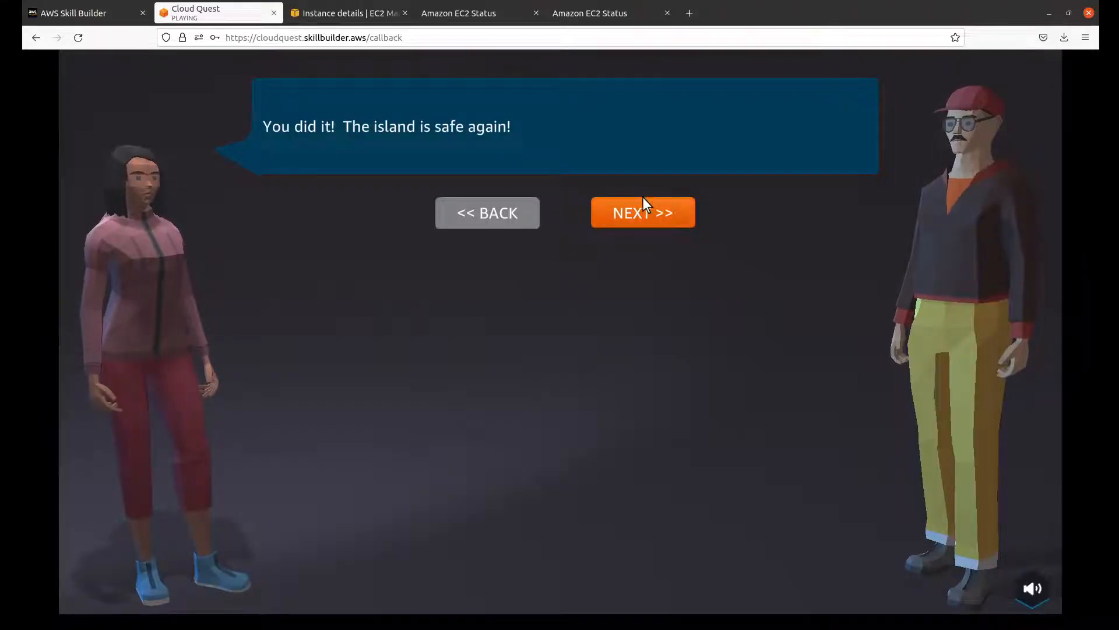
pyautogui.click(647, 212)
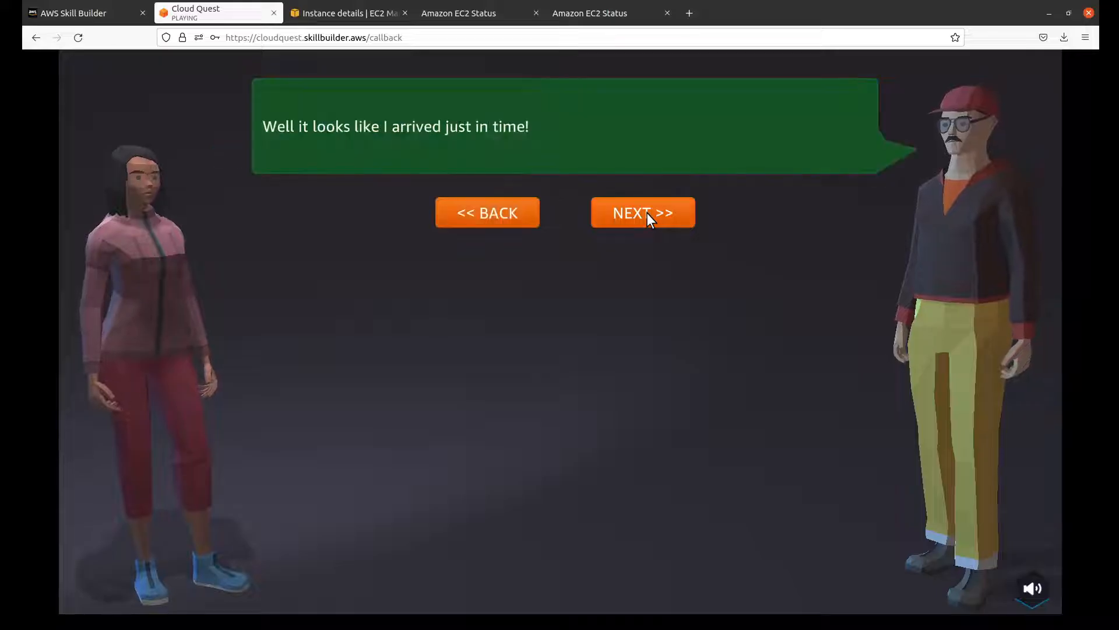
pyautogui.click(647, 213)
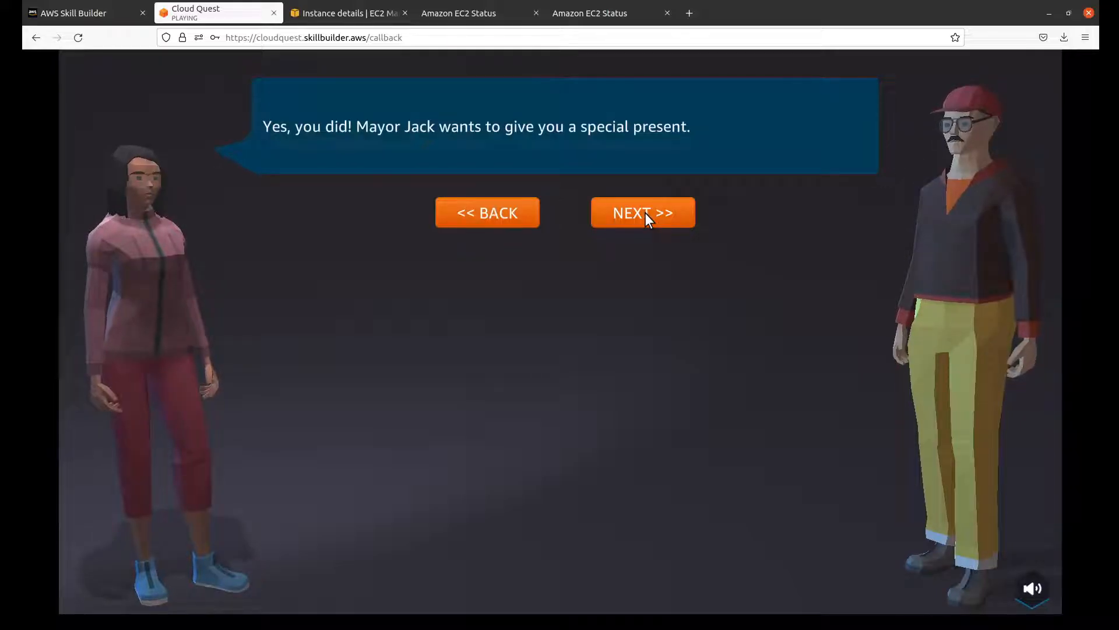
pyautogui.click(645, 212)
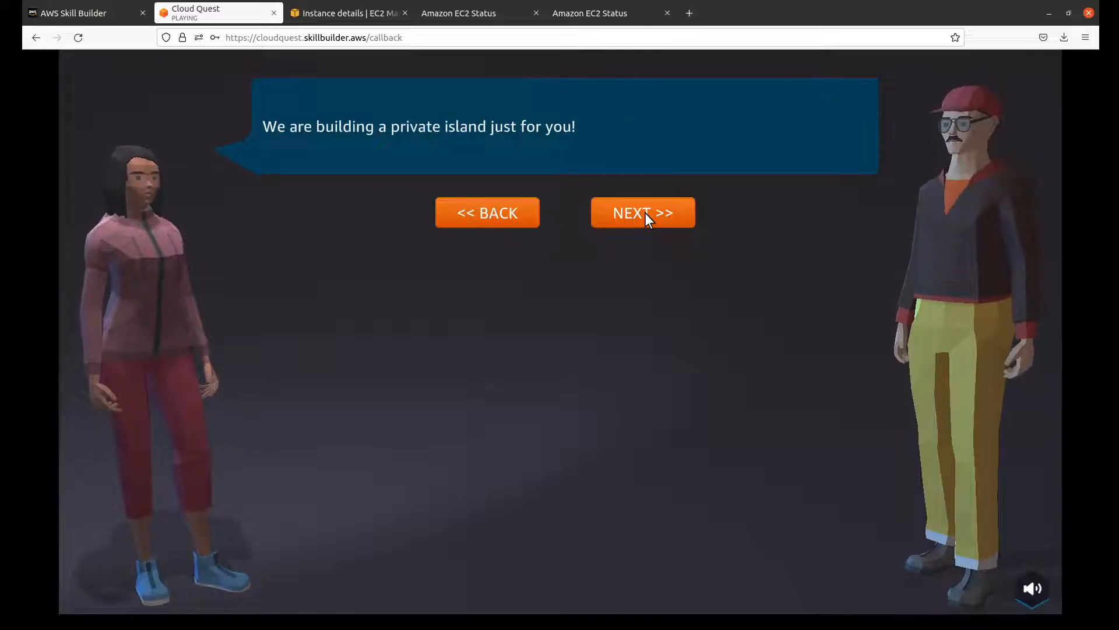
pyautogui.click(646, 212)
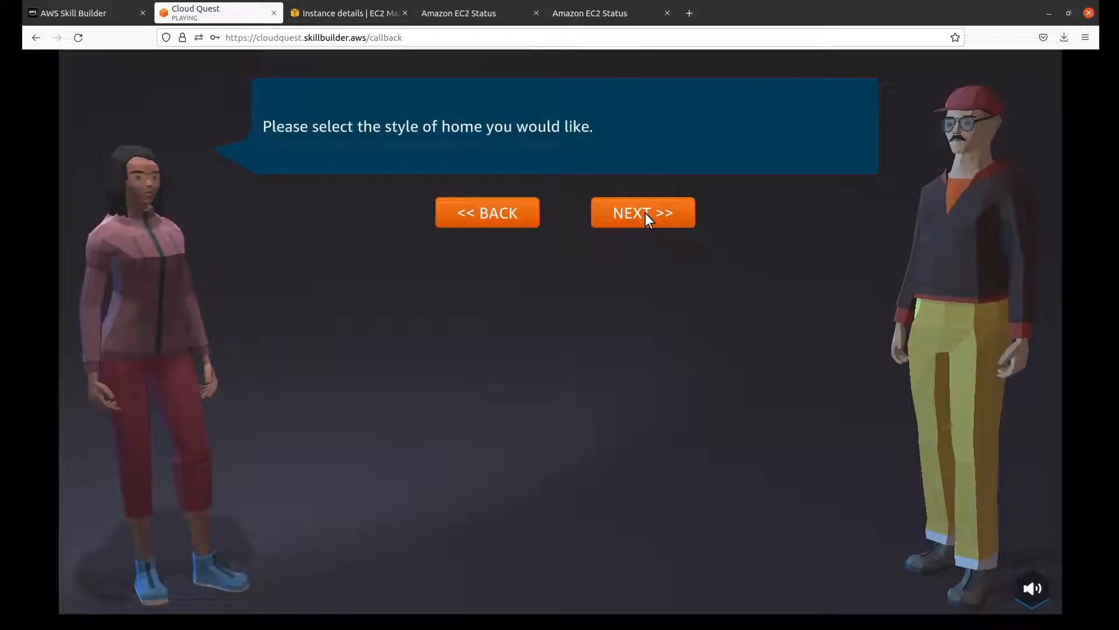
pyautogui.click(646, 212)
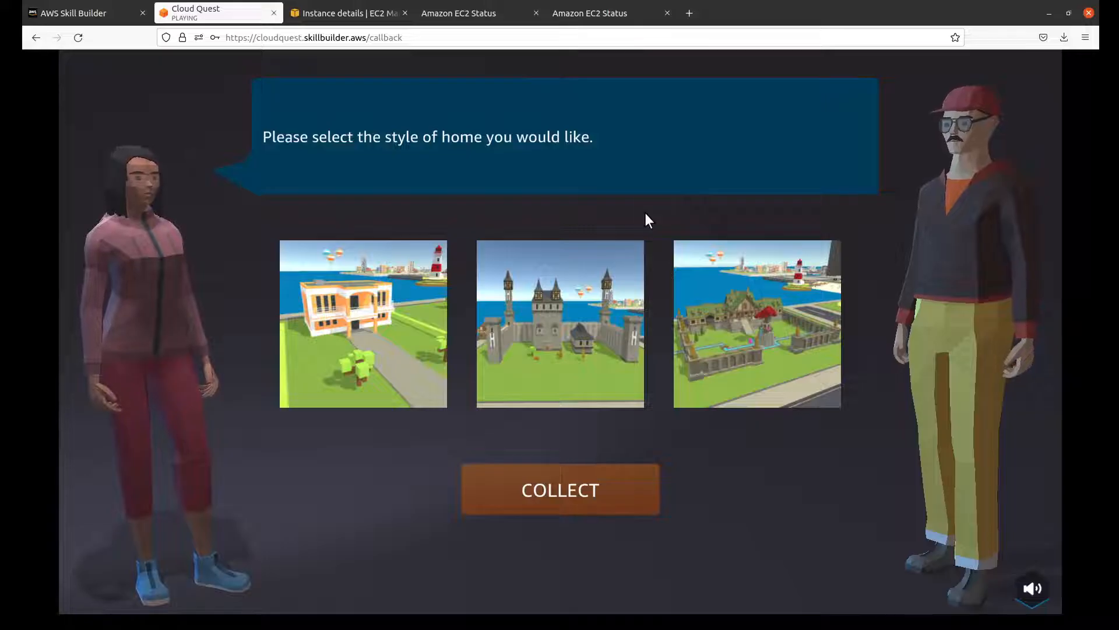
# Step: Choose and collect the orange-and-white house, then rate Cloud First Steps five stars and close the rewards summary
pyautogui.click(364, 327)
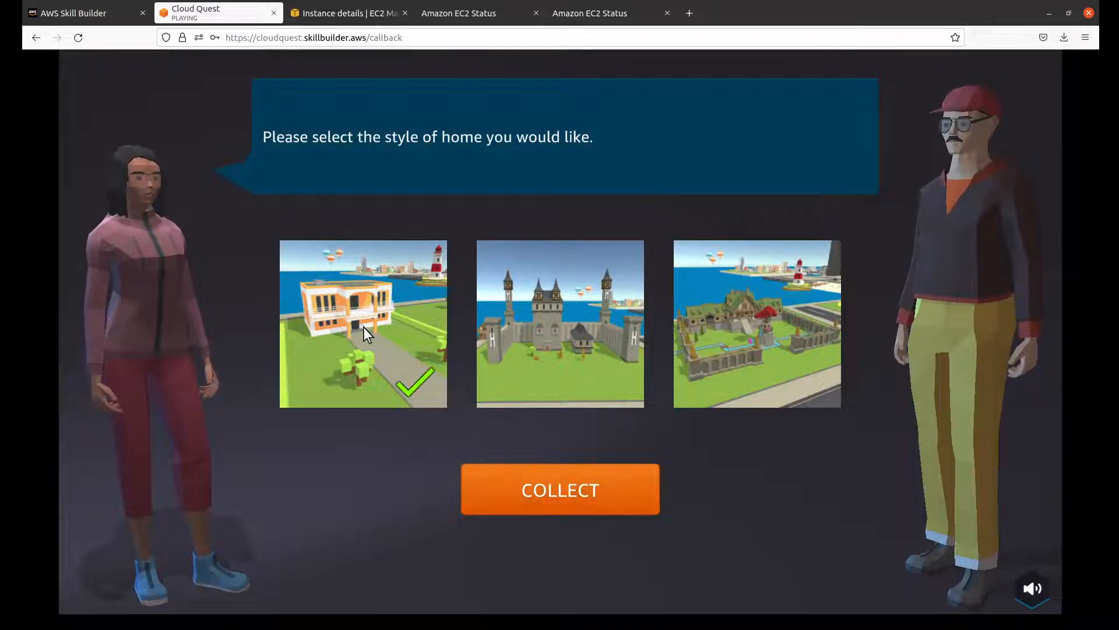
pyautogui.click(585, 489)
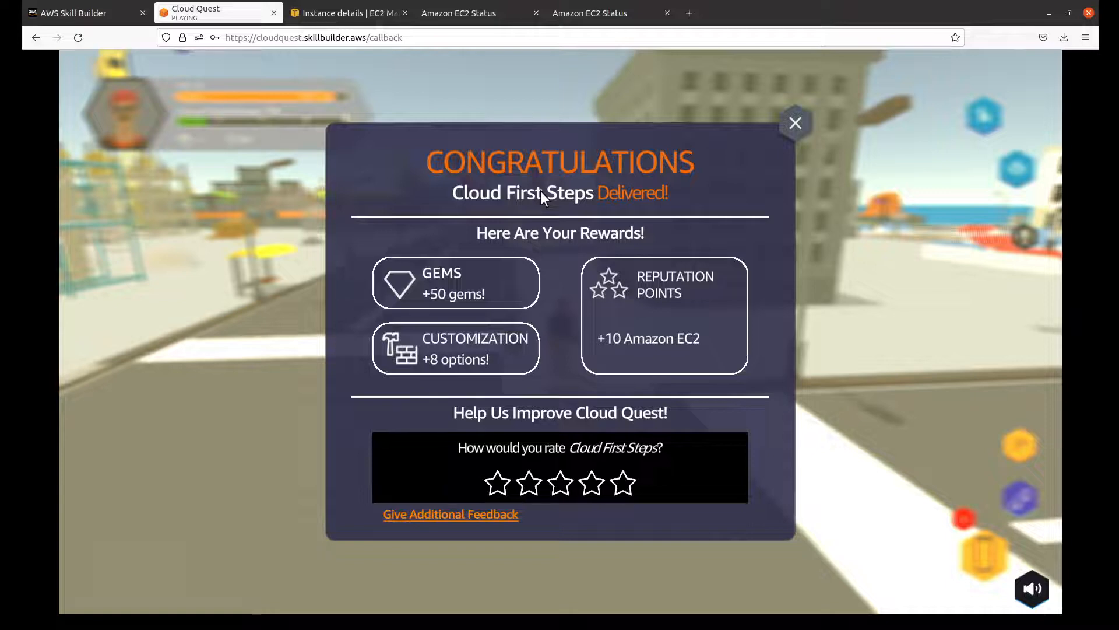
pyautogui.click(631, 488)
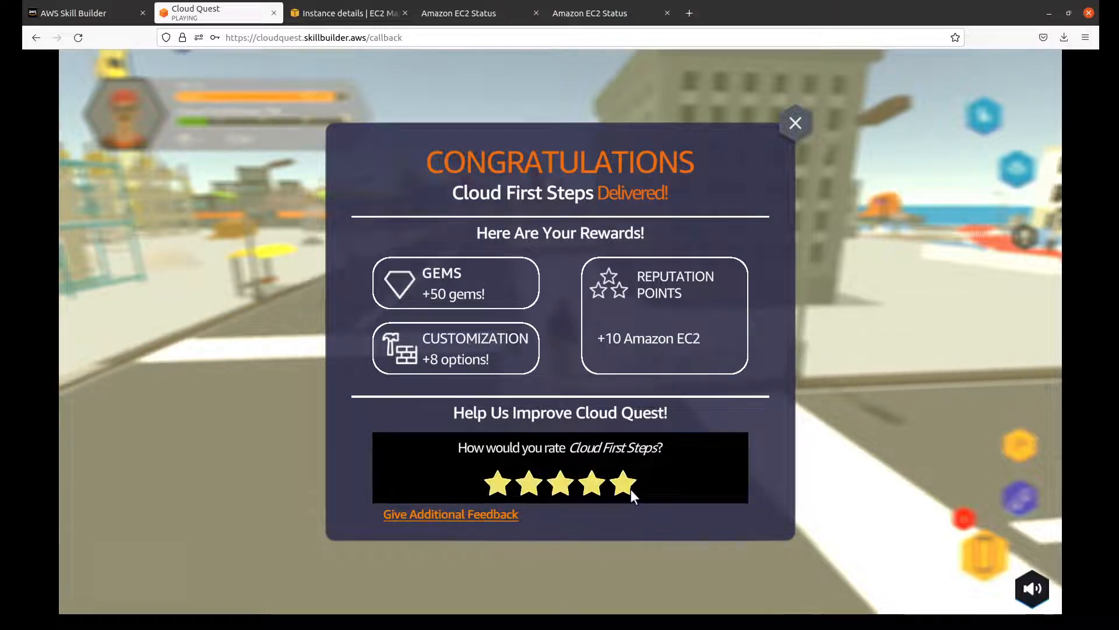
pyautogui.click(795, 123)
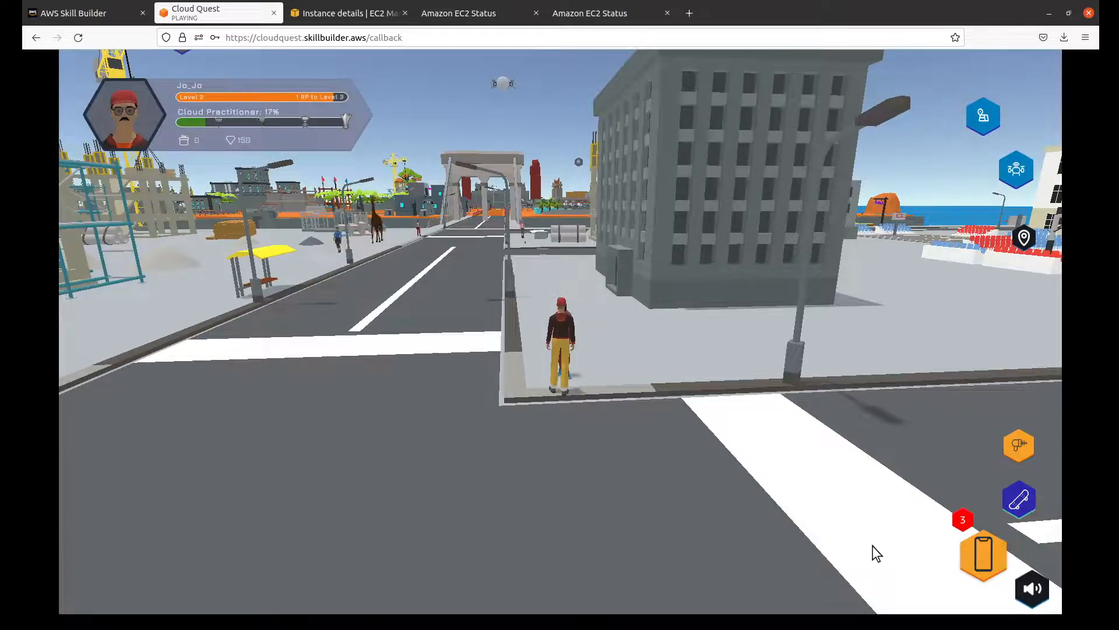
# Step: Open the in-game phone's assignments list
pyautogui.click(984, 559)
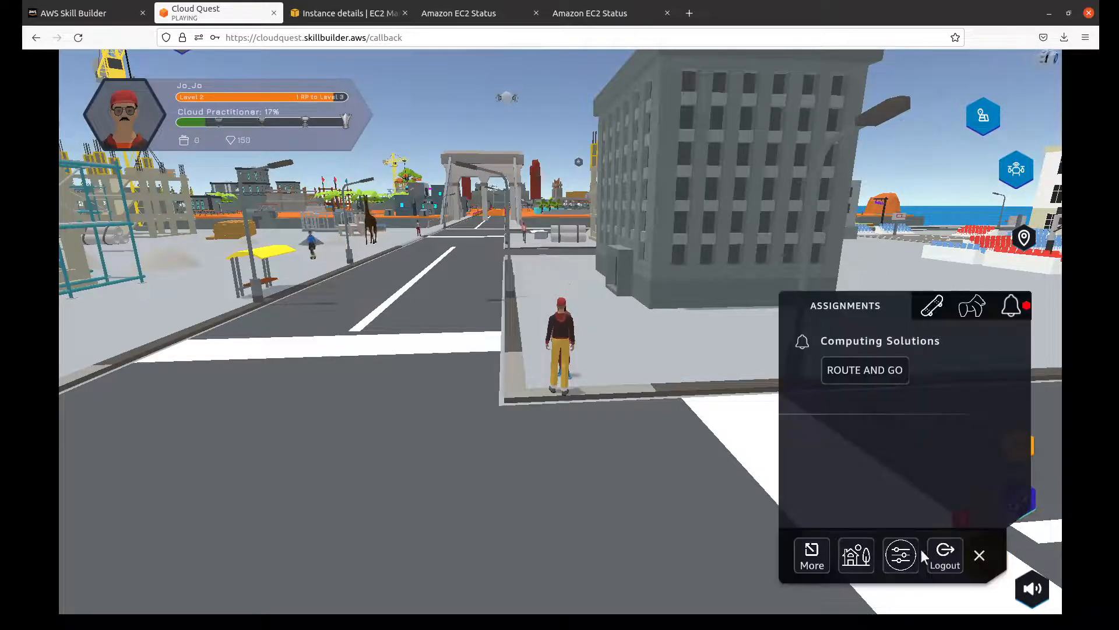